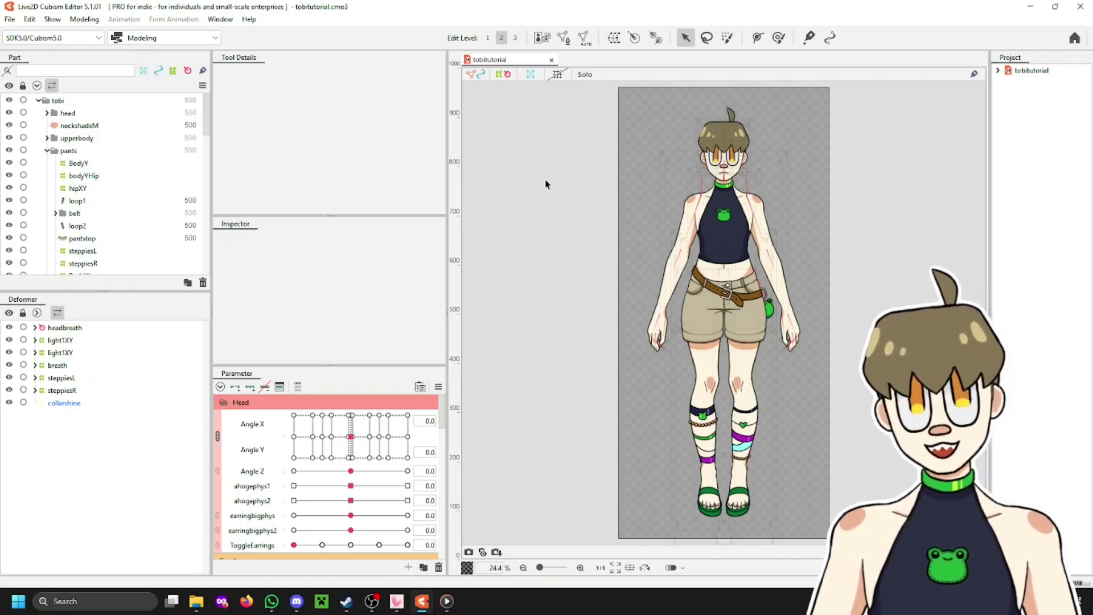
Scroll the Parameter panel to bring the Eyes parameters, such as EyeL Open and EyeR Open, into view
{"action": "scroll", "coordinate": [542, 192], "scroll_direction": "down", "scroll_amount": 2}
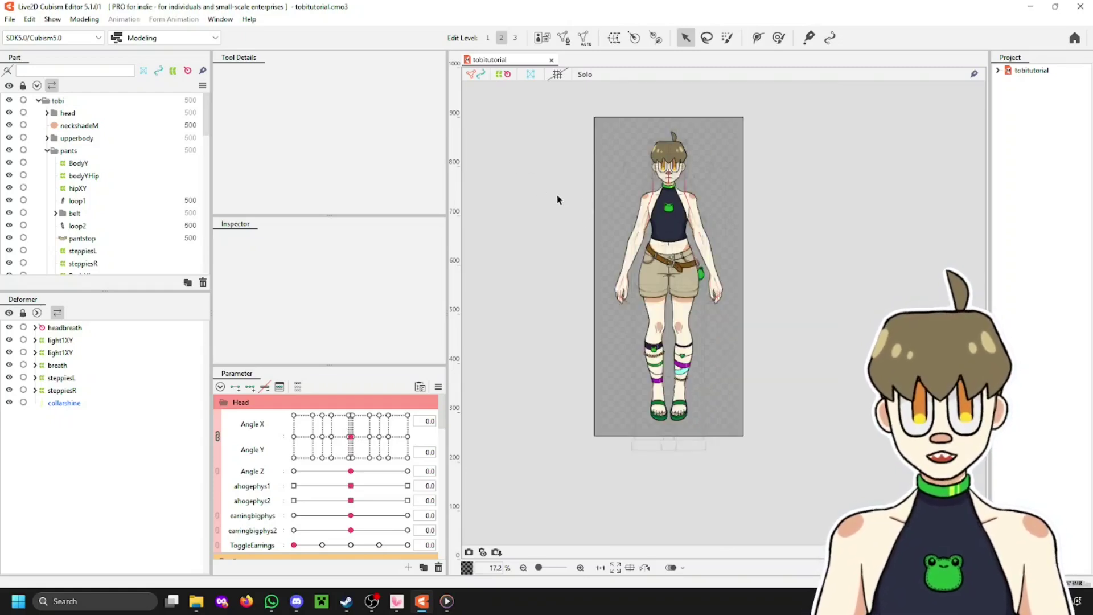
{"action": "scroll", "coordinate": [557, 199], "scroll_direction": "up", "scroll_amount": 2}
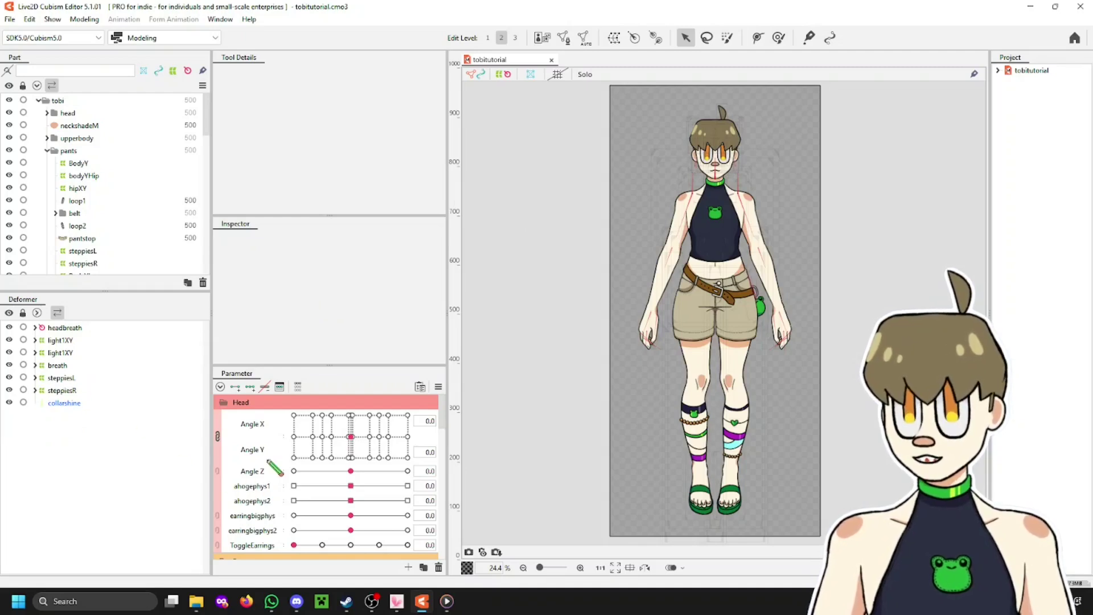
{"action": "scroll", "coordinate": [268, 462], "scroll_direction": "down", "scroll_amount": 5}
Collapse the Head and Eyes parameter groups
{"action": "scroll", "coordinate": [267, 461], "scroll_direction": "up", "scroll_amount": 5}
{"action": "left_click", "coordinate": [223, 402]}
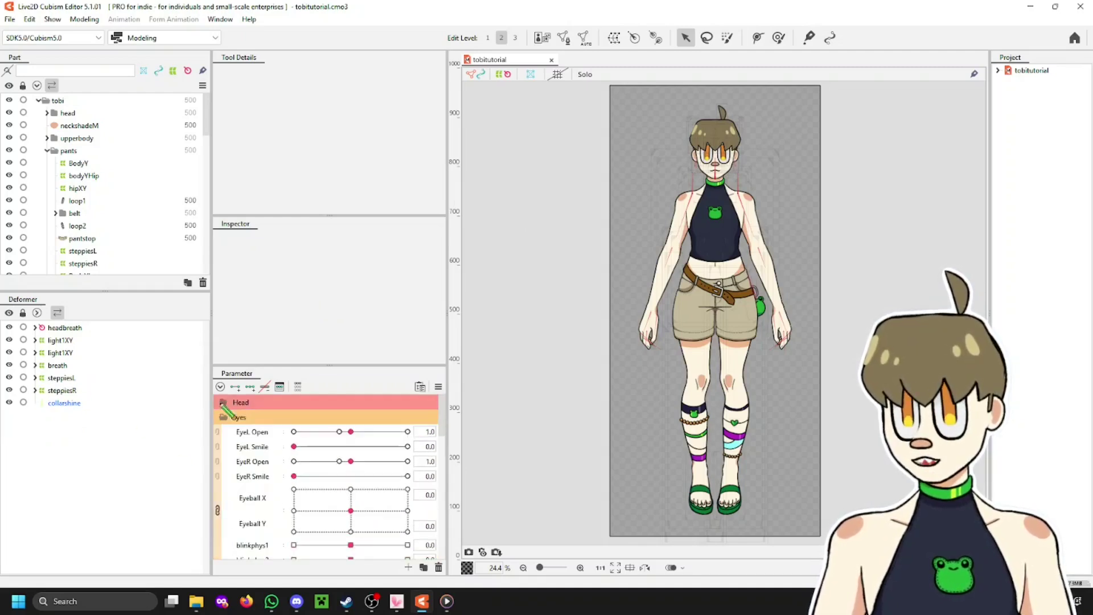
{"action": "left_click", "coordinate": [224, 420]}
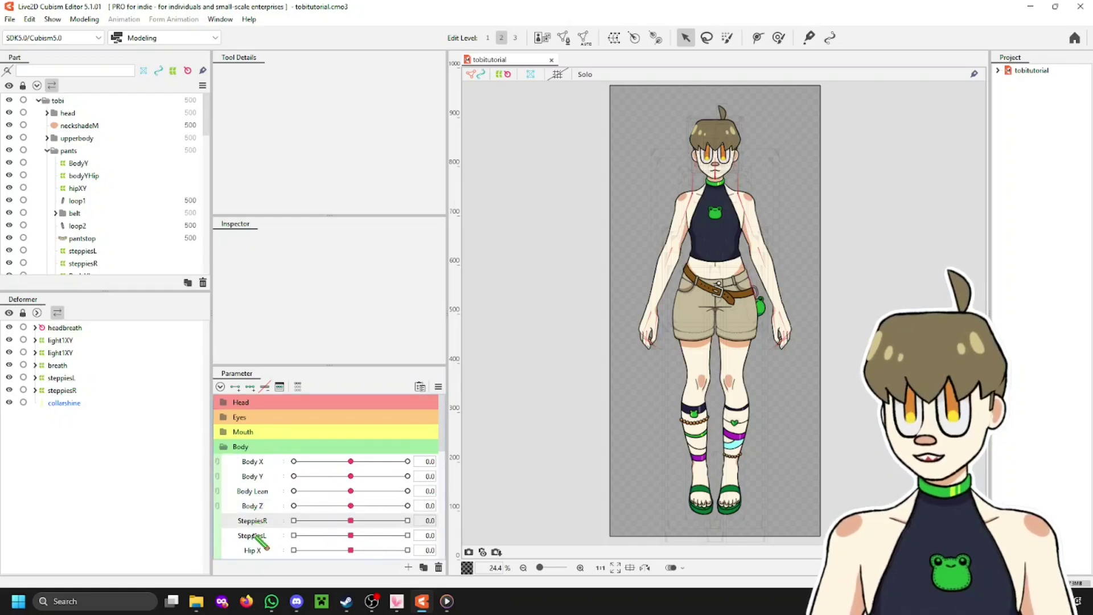
Add a blend-shape parameter named Steppies L with ID SteppiesL
{"action": "left_click", "coordinate": [408, 567]}
{"action": "type", "text": "Steppies L"}
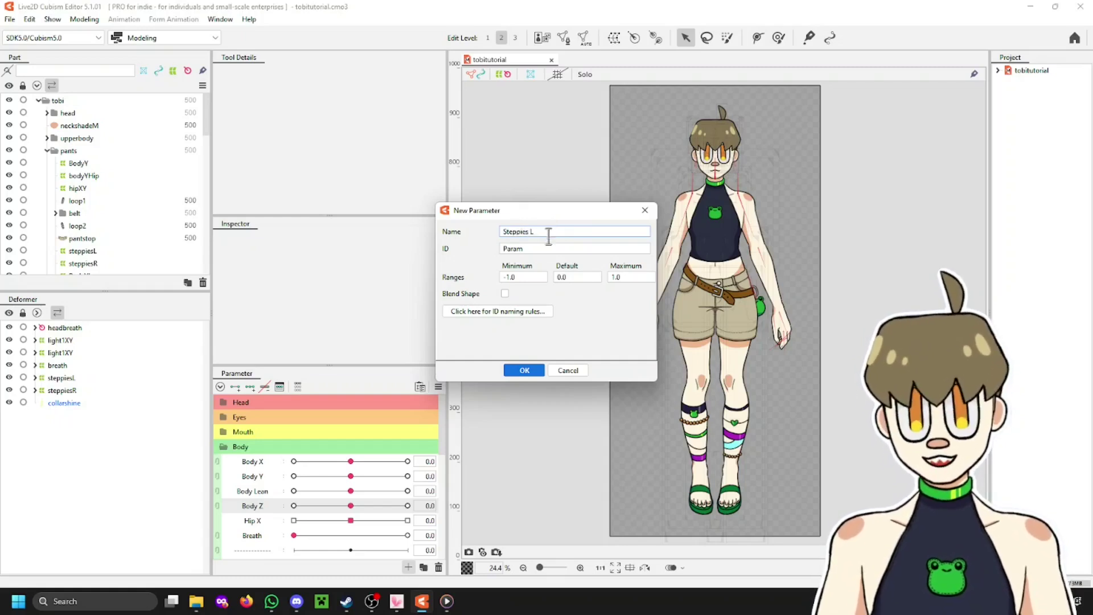
{"action": "double_click", "coordinate": [545, 248]}
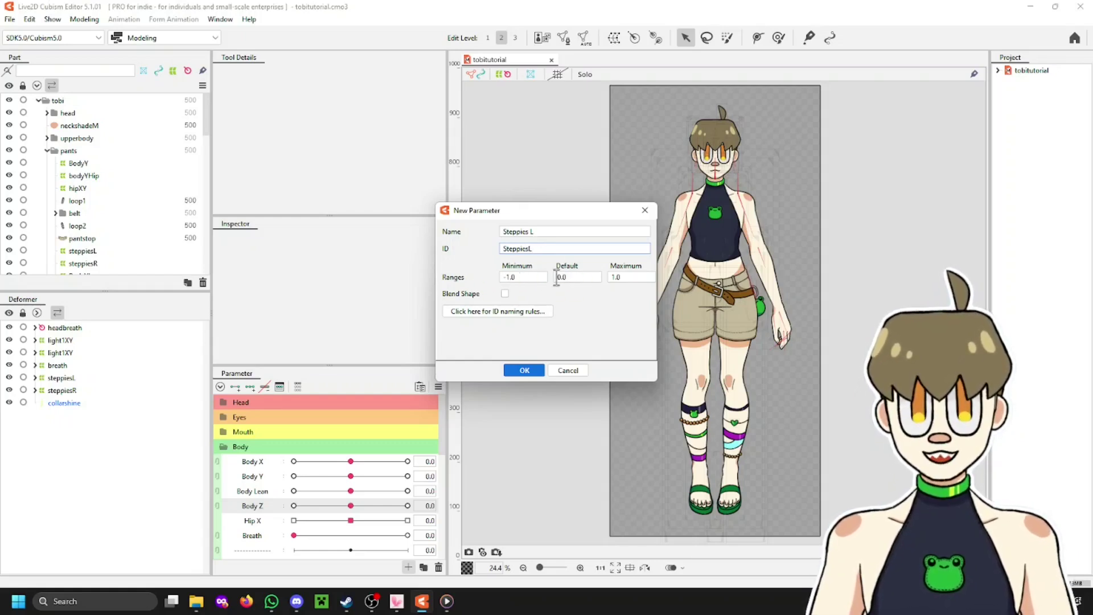
{"action": "left_click", "coordinate": [504, 293]}
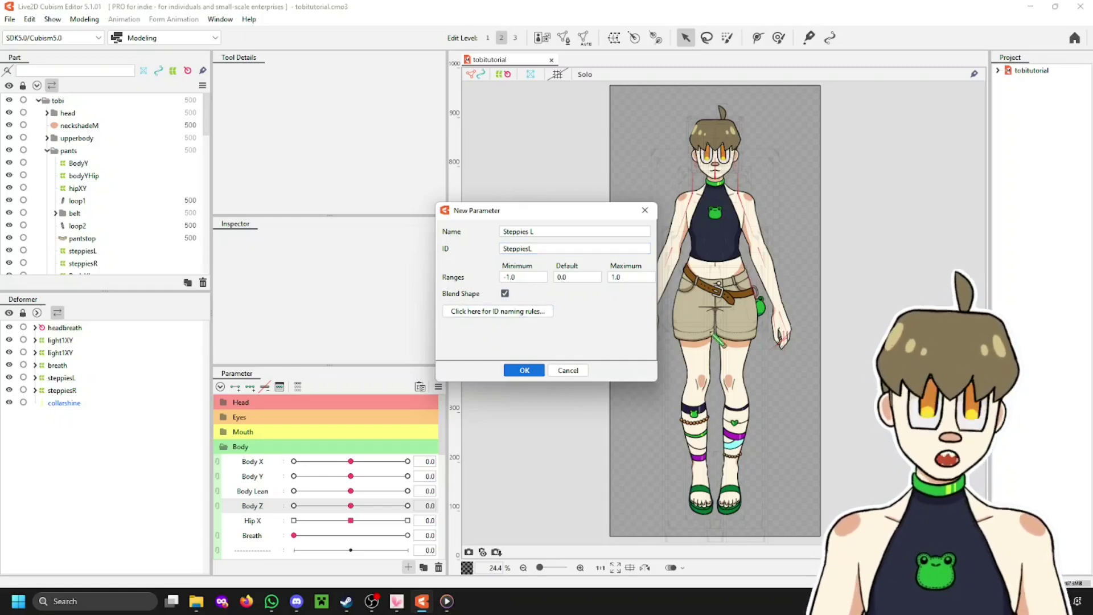
{"action": "left_click", "coordinate": [523, 371]}
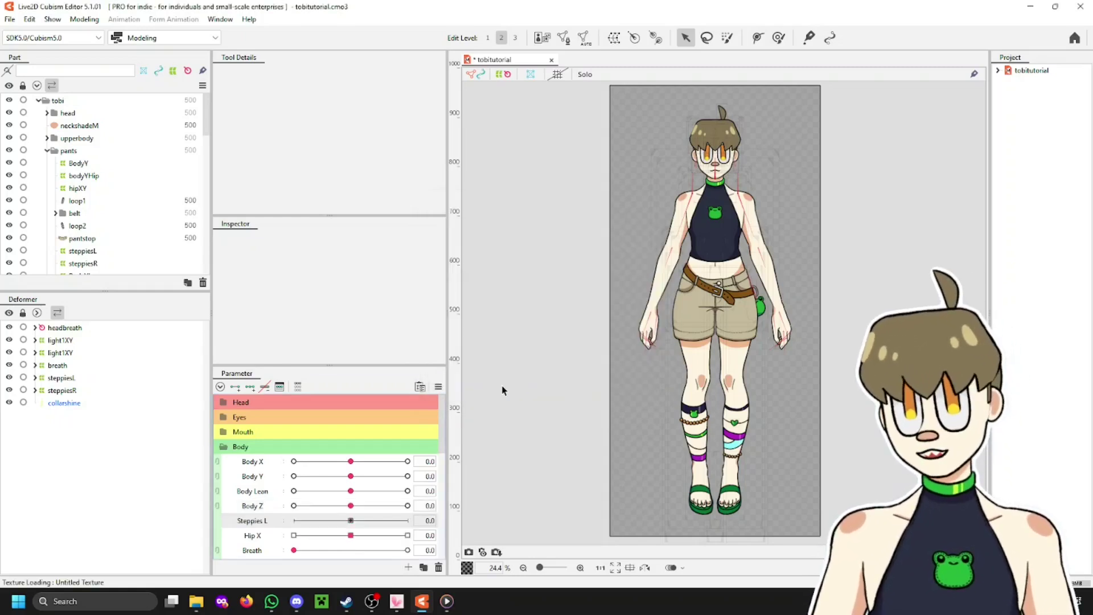
Replicate the Steppies L parameter to create a copy
{"action": "right_click", "coordinate": [250, 518]}
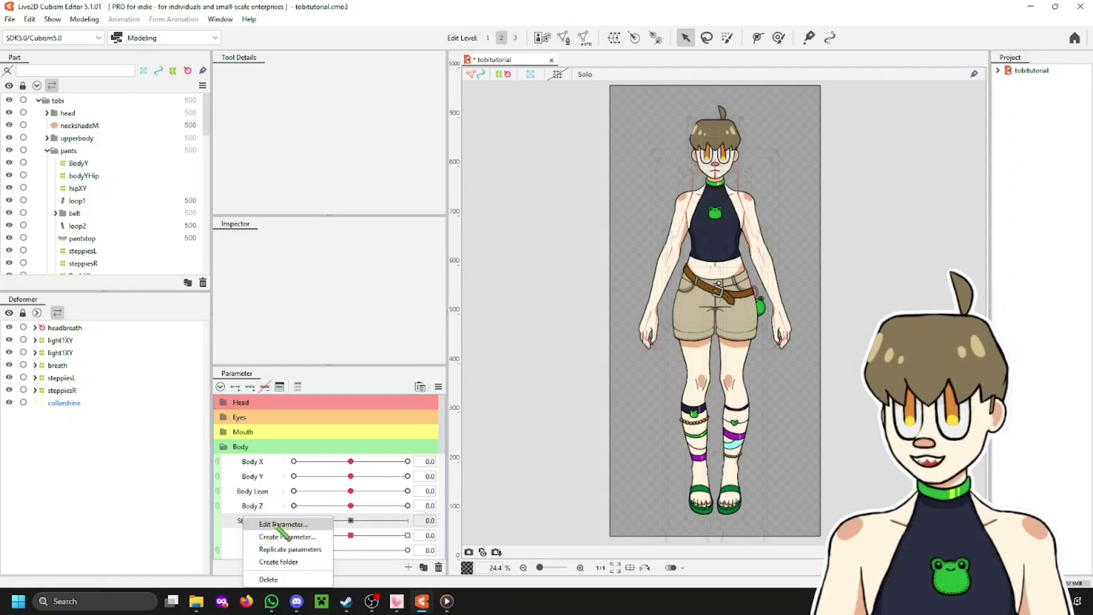
{"action": "left_click", "coordinate": [276, 549]}
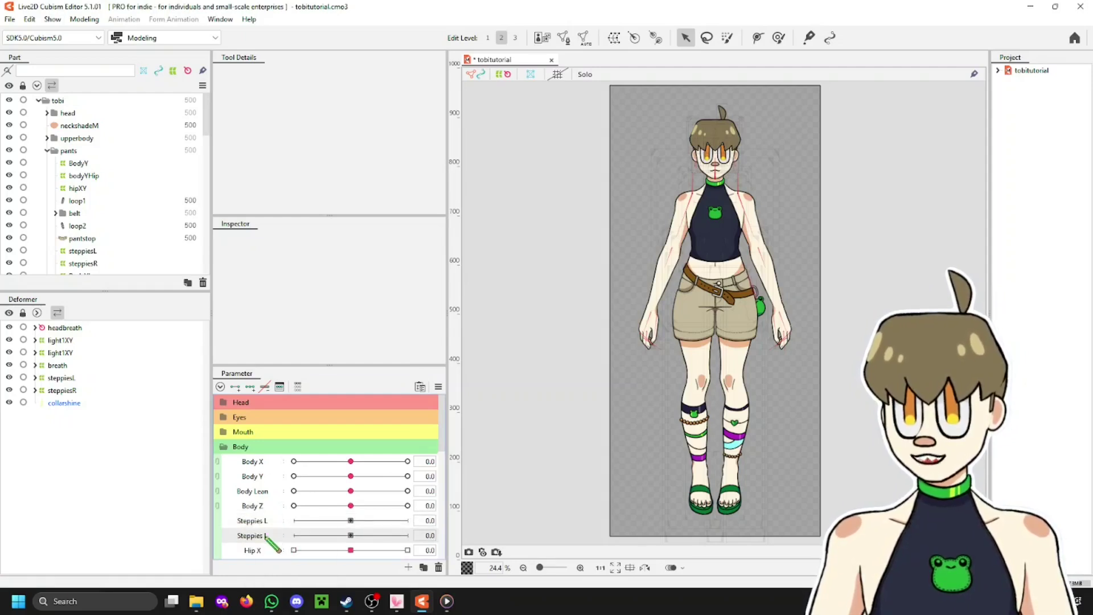
{"action": "right_click", "coordinate": [266, 537]}
{"action": "left_click", "coordinate": [288, 538]}
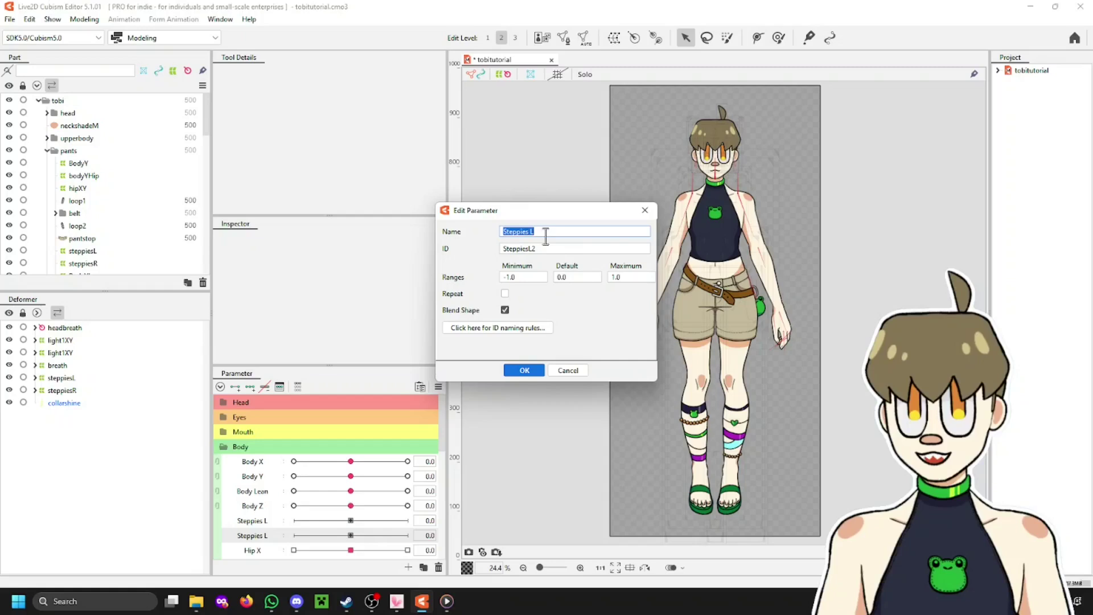
Rename the copy to Steppies R with ID SteppiesR
{"action": "left_click", "coordinate": [544, 233]}
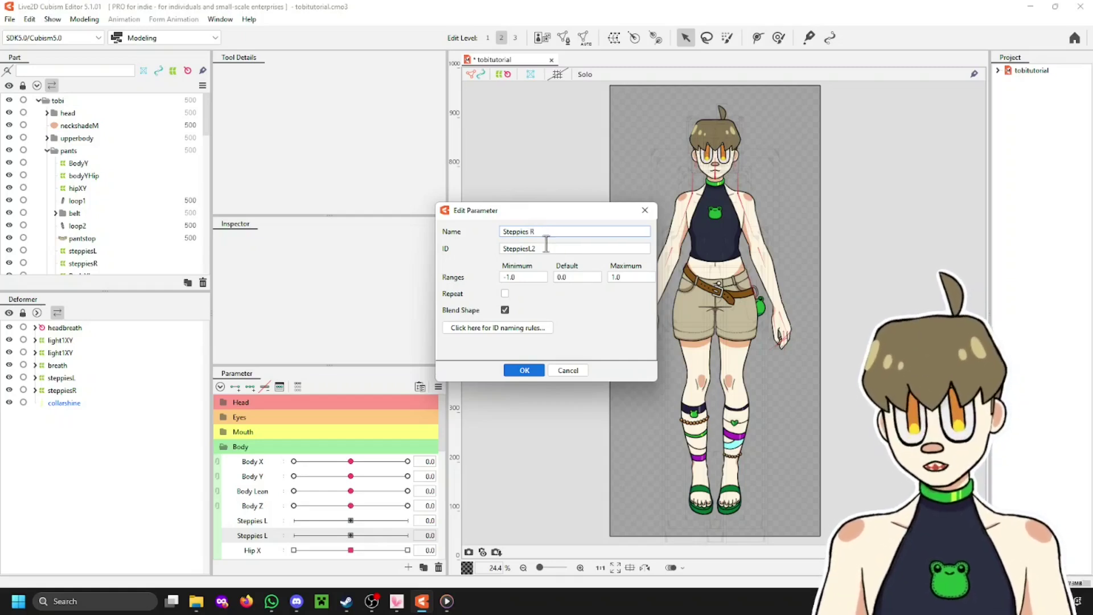
{"action": "key", "text": "Tab"}
{"action": "left_click", "coordinate": [544, 249]}
{"action": "key", "text": "BackSpace"}
{"action": "key", "text": "BackSpace"}
{"action": "type", "text": "R"}
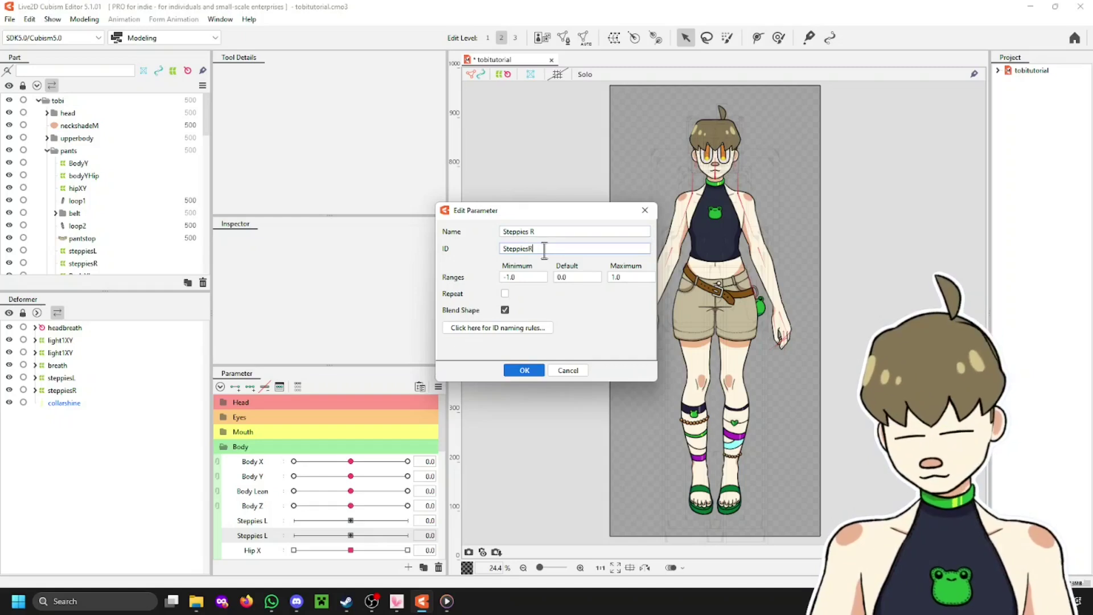
{"action": "left_click", "coordinate": [522, 371]}
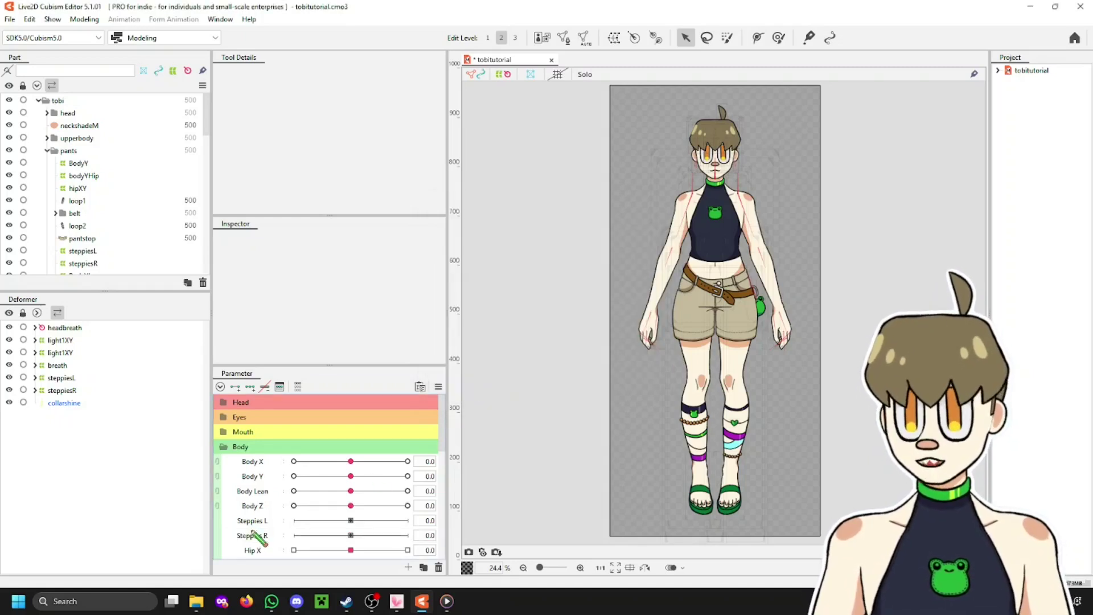
Select the BodyYLeg and footLY deformers in the Deformer list
{"action": "left_click", "coordinate": [38, 390]}
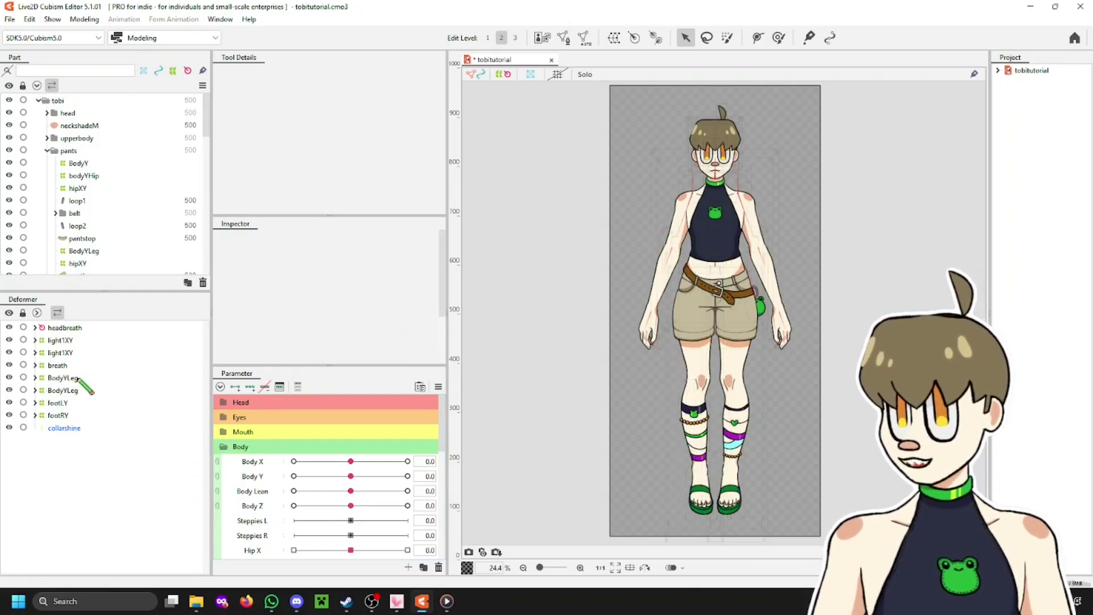
{"action": "left_click", "coordinate": [78, 379]}
{"action": "left_click", "coordinate": [66, 391]}
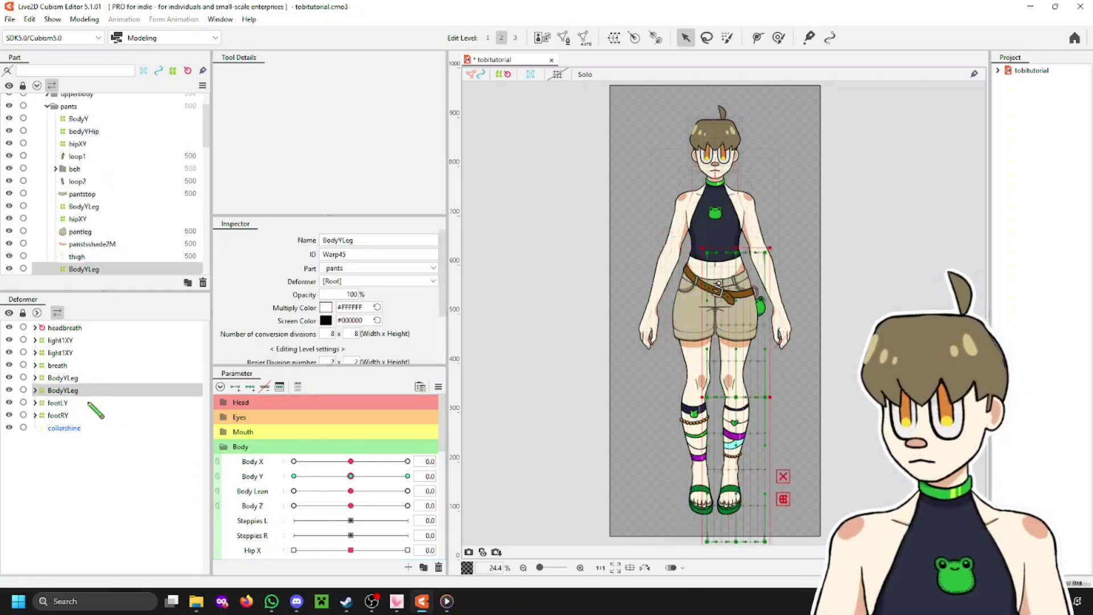
{"action": "left_click", "coordinate": [60, 403], "text": "ctrl"}
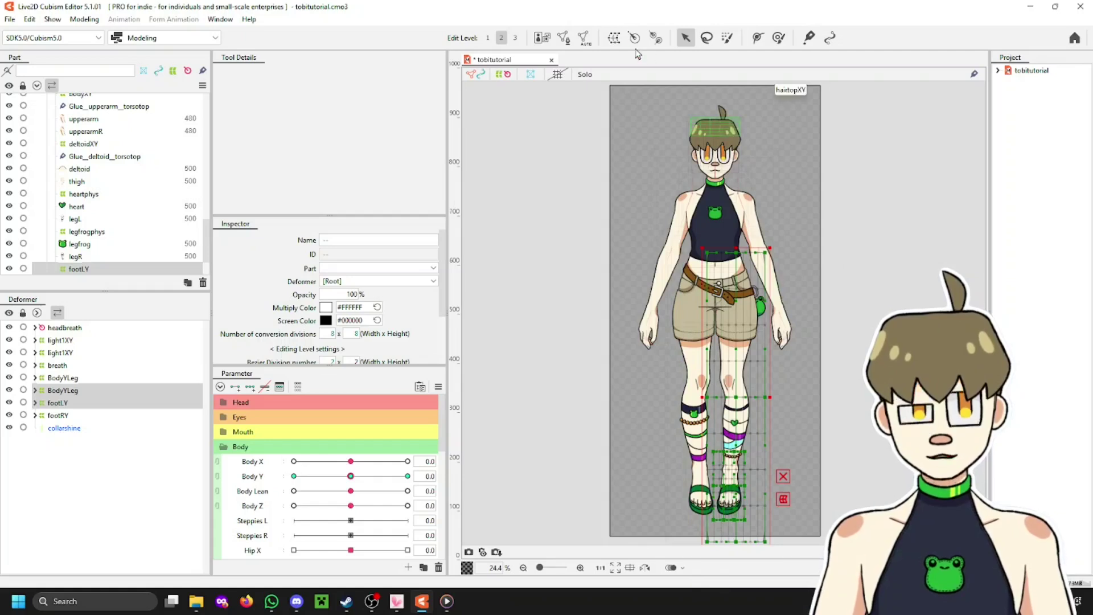
Create a parent warp deformer named Steppies Leg L around the selected deformers
{"action": "left_click", "coordinate": [614, 37]}
{"action": "left_click_drag", "start_coordinate": [562, 198], "coordinate": [482, 198]}
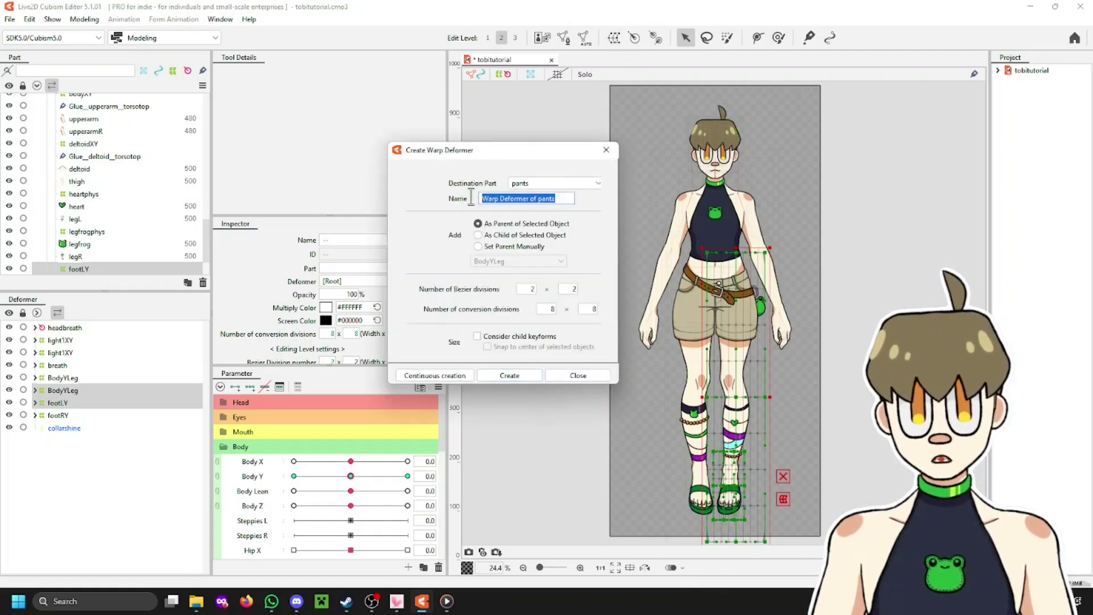
{"action": "type", "text": "Steppies "}
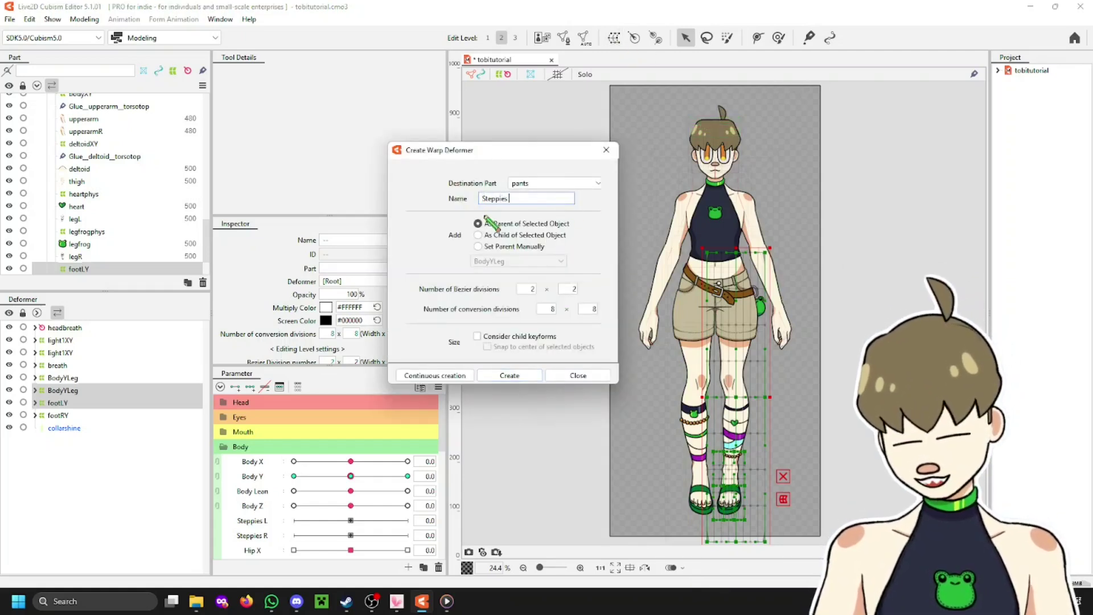
{"action": "type", "text": "Leg"}
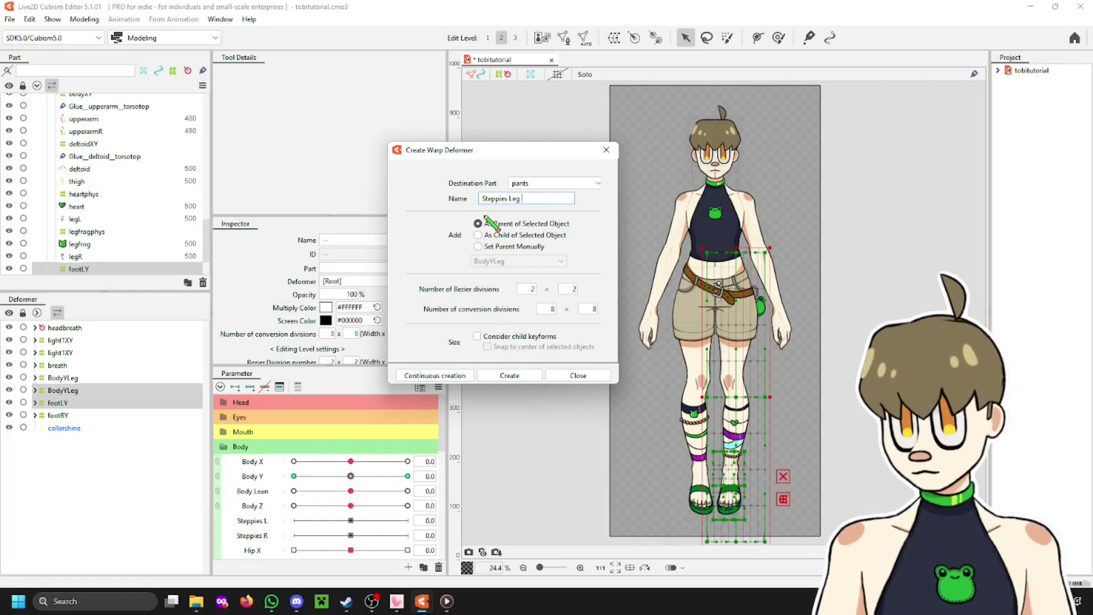
{"action": "type", "text": " L"}
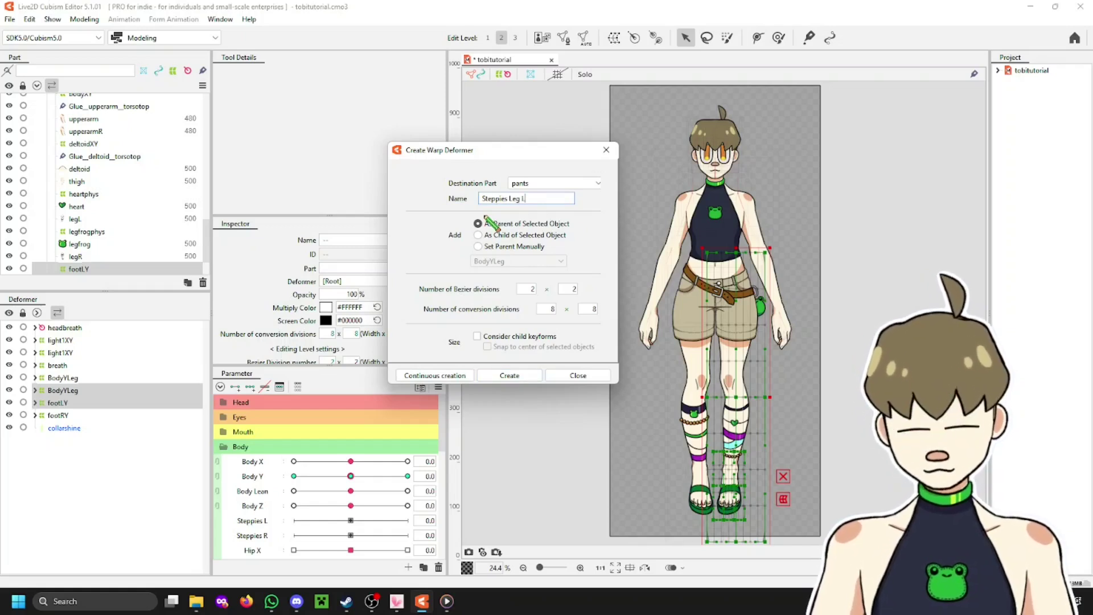
{"action": "left_click", "coordinate": [493, 374]}
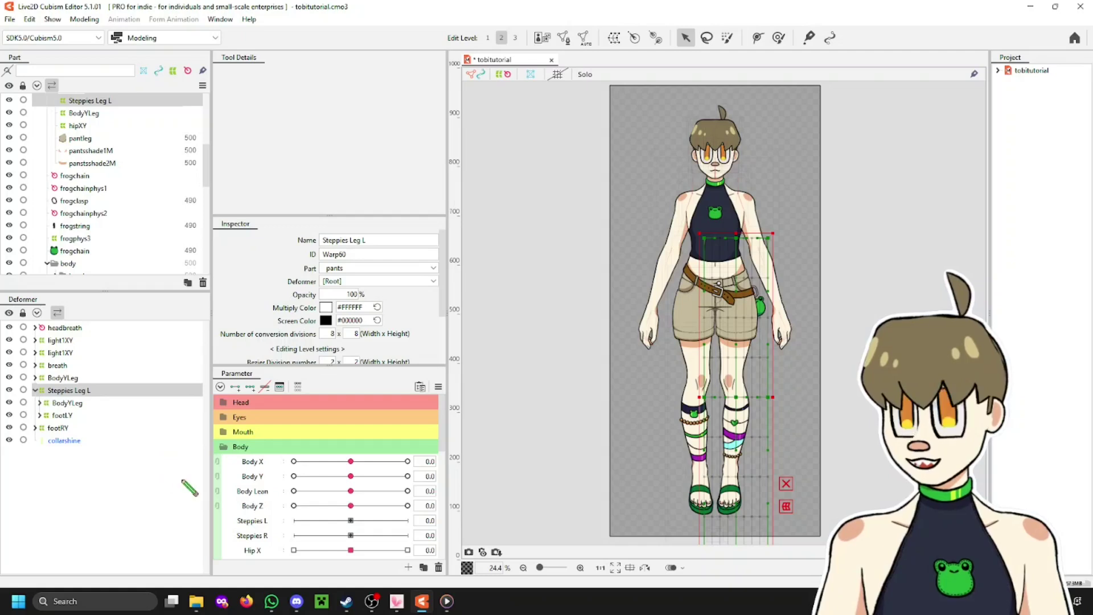
Reduce the Steppies Leg L warp's Bezier division height to 1
{"action": "scroll", "coordinate": [626, 342], "scroll_direction": "down", "scroll_amount": 2}
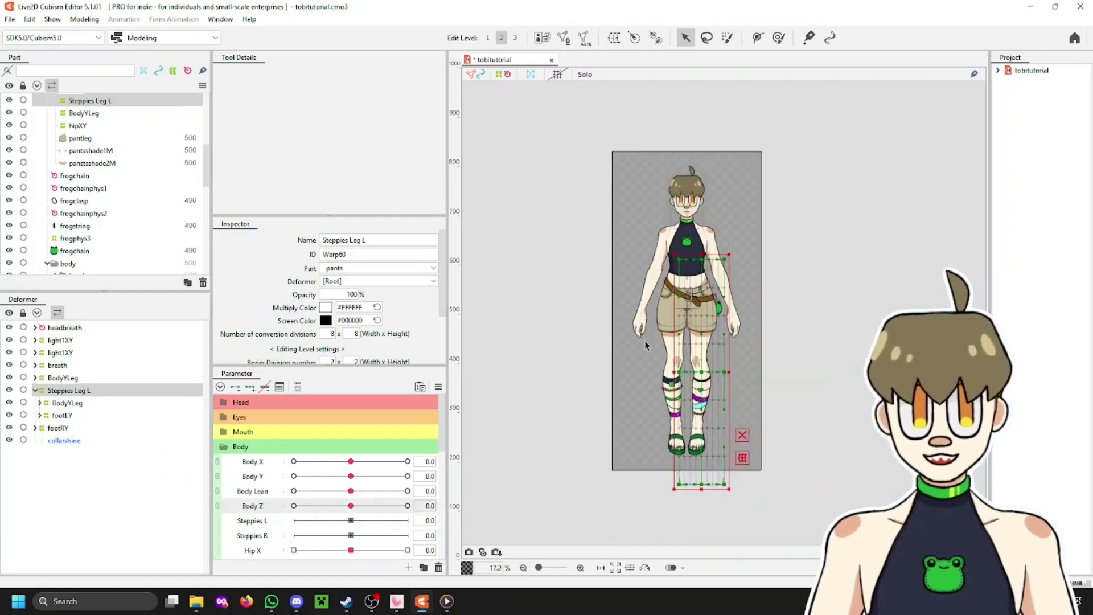
{"action": "scroll", "coordinate": [699, 321], "scroll_direction": "up", "scroll_amount": 2}
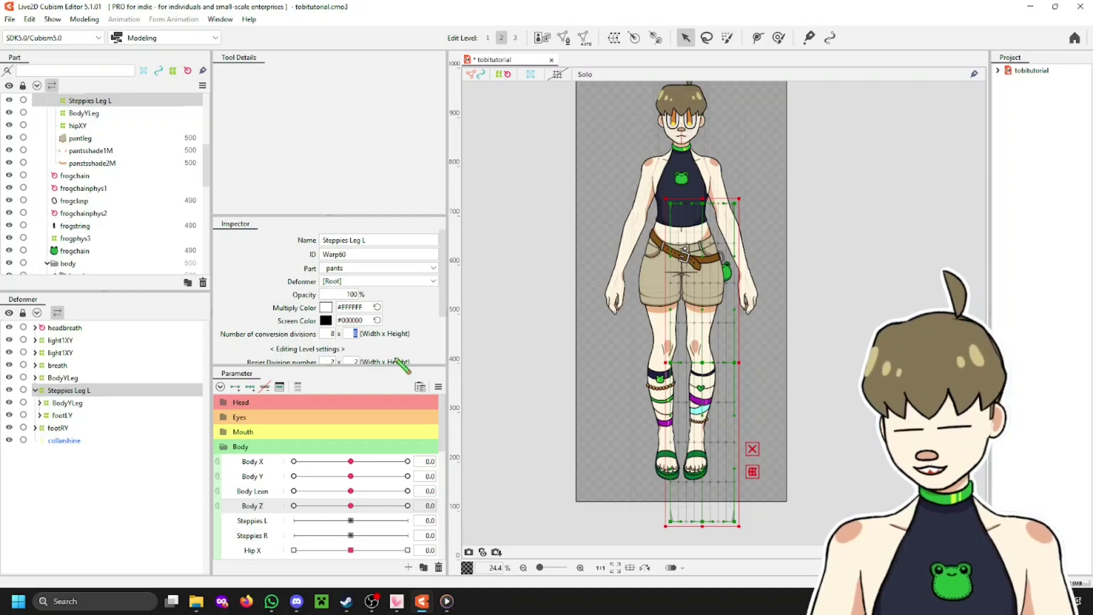
{"action": "scroll", "coordinate": [758, 344], "scroll_direction": "up", "scroll_amount": 4}
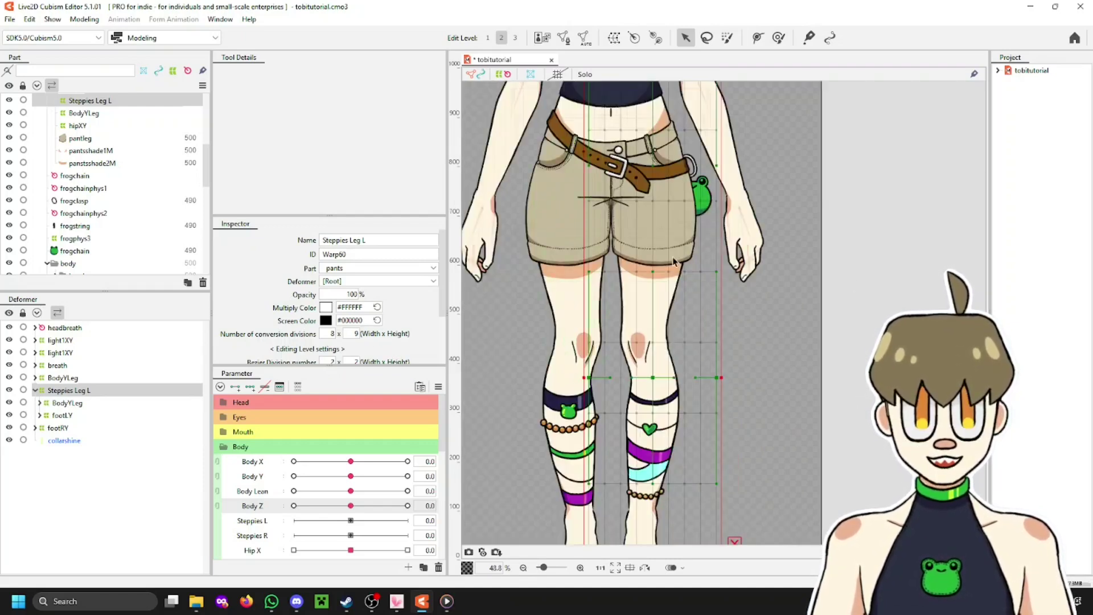
{"action": "scroll", "coordinate": [666, 242], "scroll_direction": "down", "scroll_amount": 4}
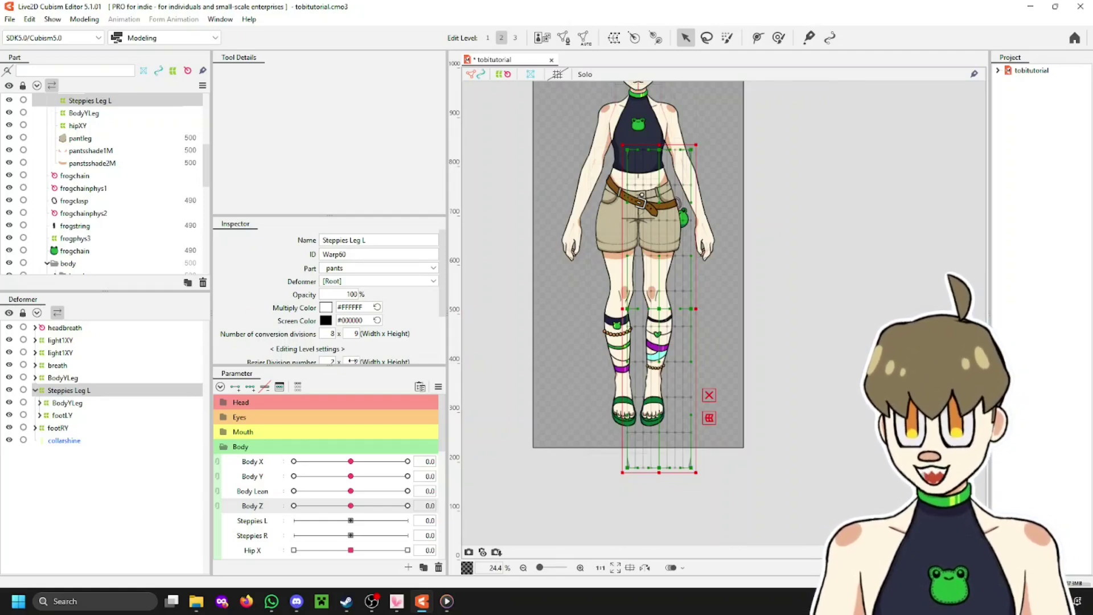
{"action": "left_click_drag", "start_coordinate": [350, 360], "coordinate": [344, 360]}
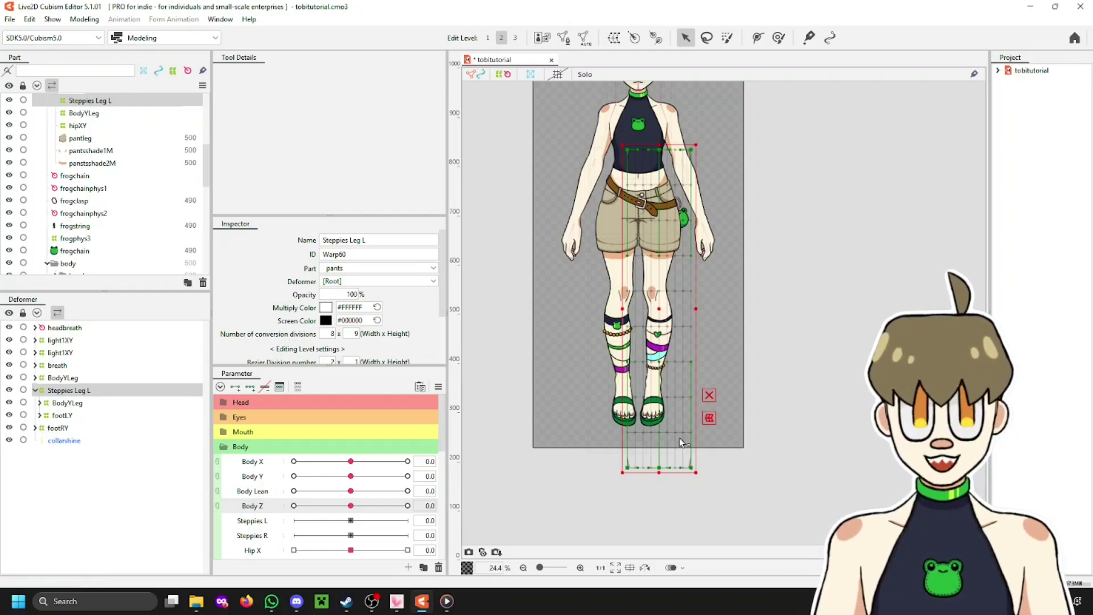
Drag Body Z to -10.0 to test how it moves the legs
{"action": "scroll", "coordinate": [668, 423], "scroll_direction": "up", "scroll_amount": 2}
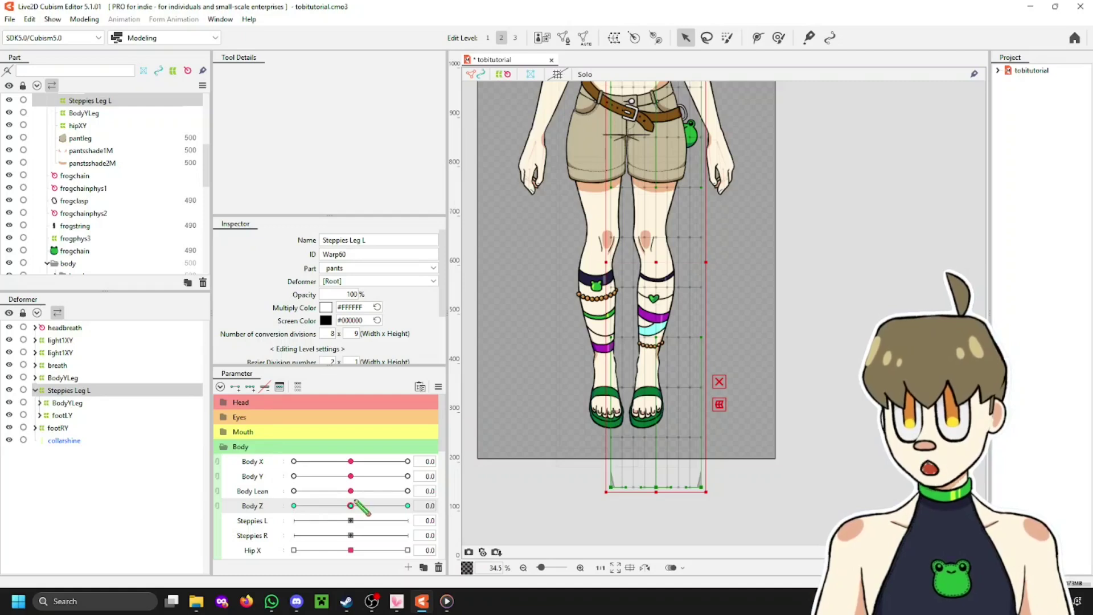
{"action": "left_click_drag", "start_coordinate": [357, 508], "coordinate": [256, 502]}
{"action": "scroll", "coordinate": [601, 366], "scroll_direction": "down", "scroll_amount": 2}
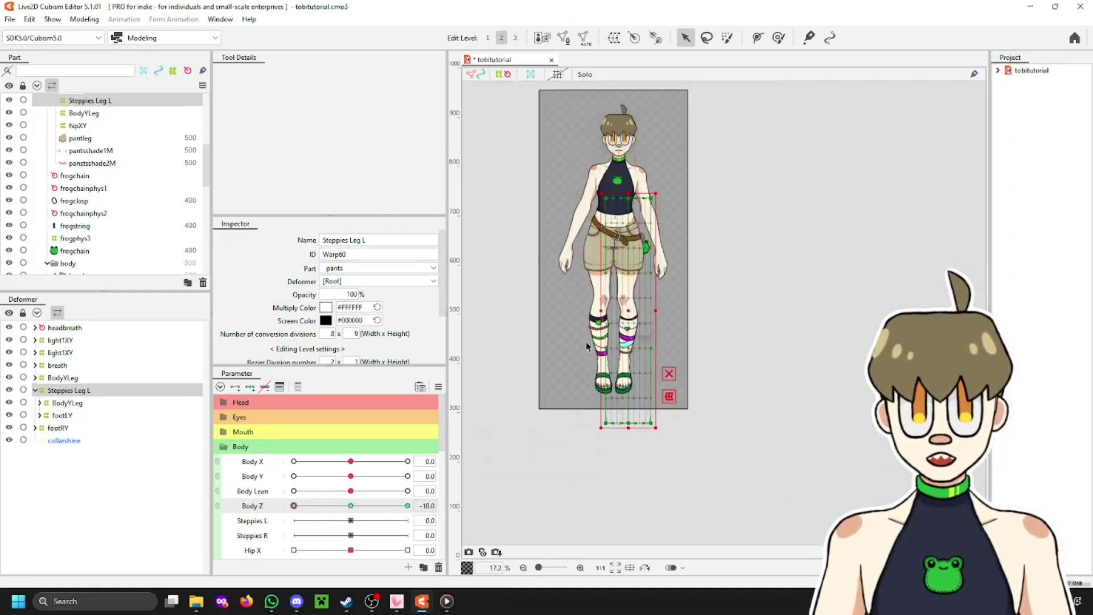
{"action": "scroll", "coordinate": [572, 325], "scroll_direction": "down", "scroll_amount": 2}
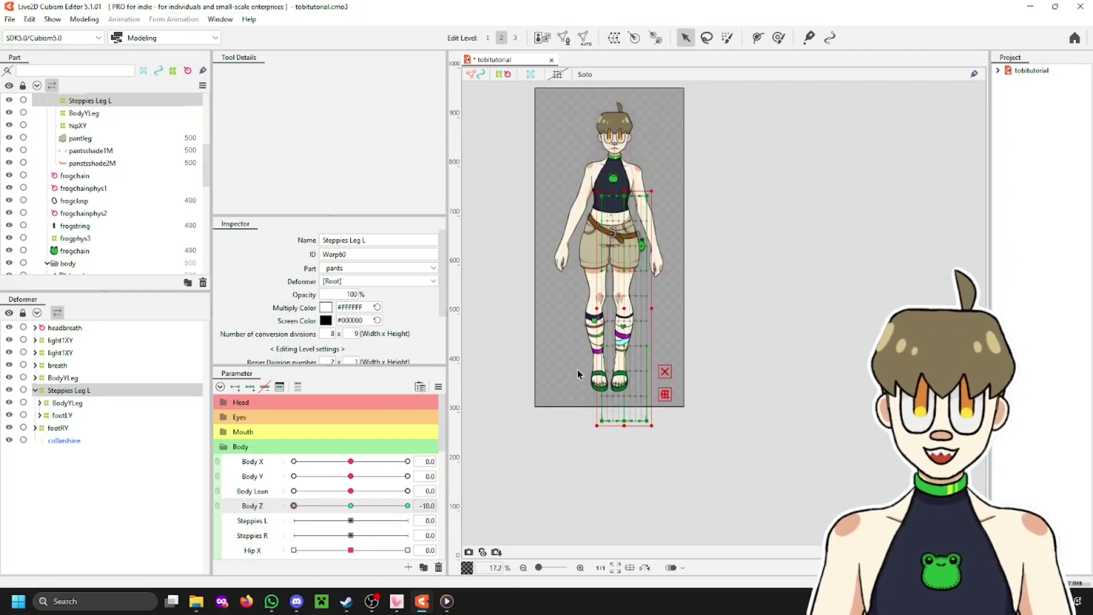
{"action": "scroll", "coordinate": [611, 367], "scroll_direction": "up", "scroll_amount": 2}
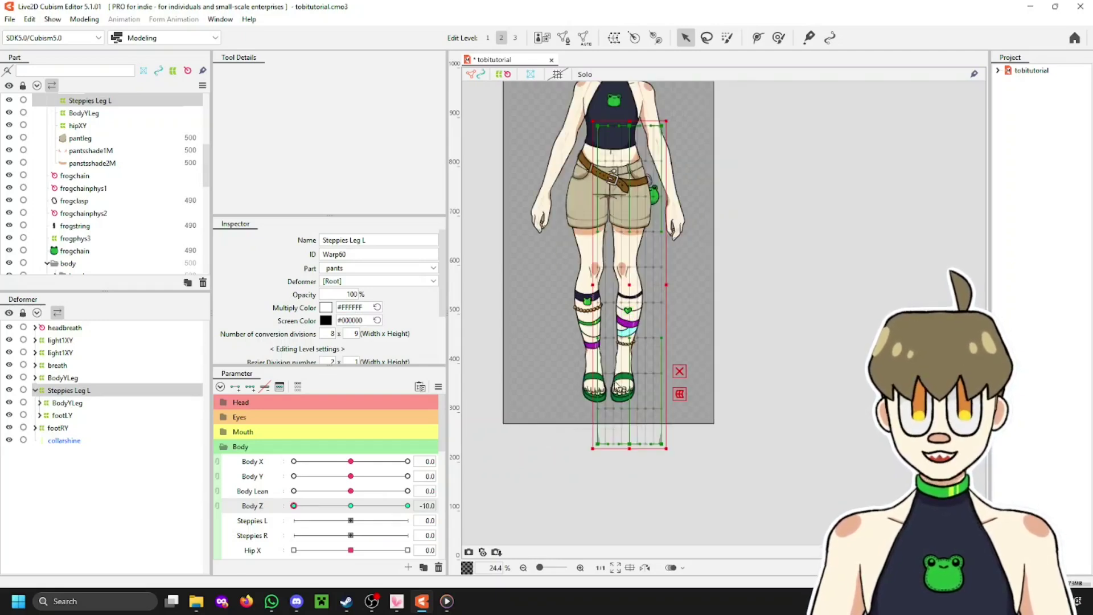
{"action": "scroll", "coordinate": [660, 393], "scroll_direction": "up", "scroll_amount": 2}
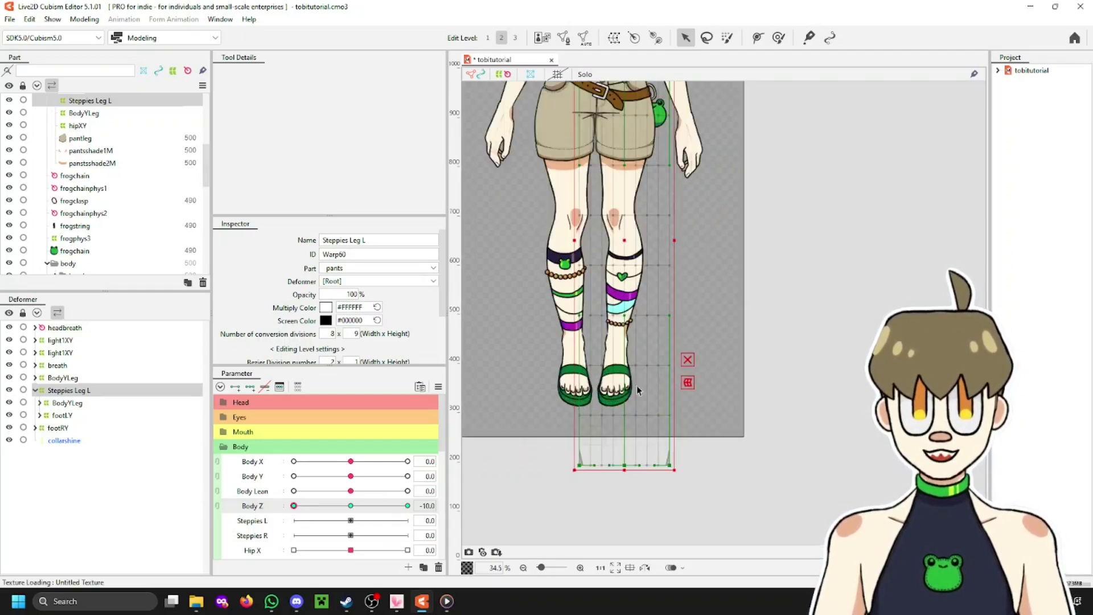
Rotate the Steppies Leg L warp points clockwise and shift them right so the leg swings out
{"action": "left_click", "coordinate": [706, 38]}
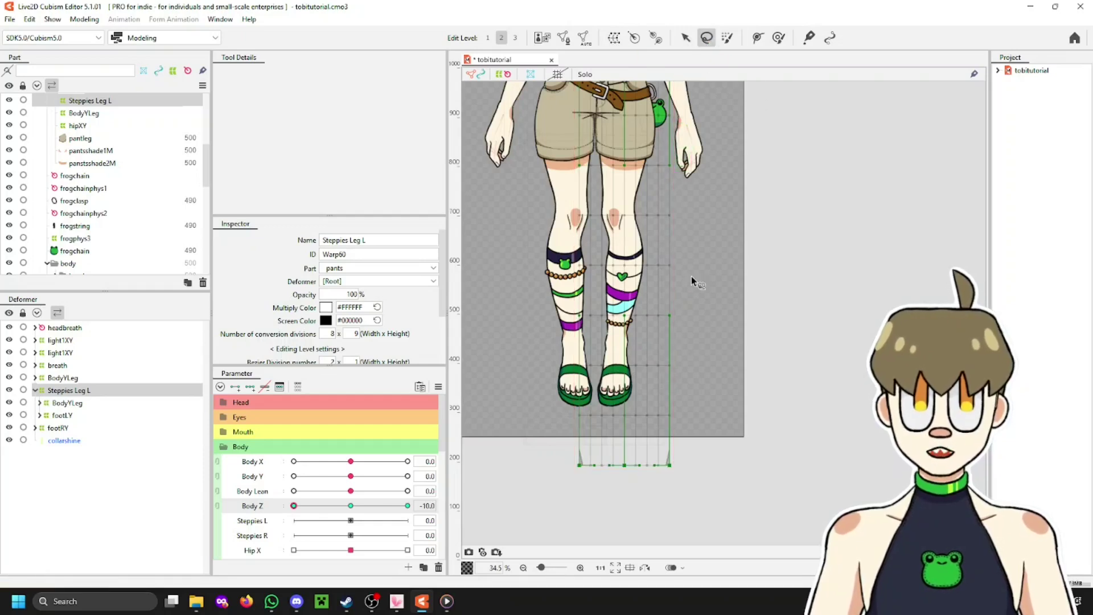
{"action": "mouse_move", "coordinate": [691, 255]}
{"action": "left_mouse_down"}
{"action": "mouse_move", "coordinate": [577, 246]}
{"action": "mouse_move", "coordinate": [557, 496]}
{"action": "mouse_move", "coordinate": [631, 508]}
{"action": "mouse_move", "coordinate": [698, 455]}
{"action": "left_mouse_up"}
{"action": "left_click_drag", "start_coordinate": [692, 293], "coordinate": [687, 253]}
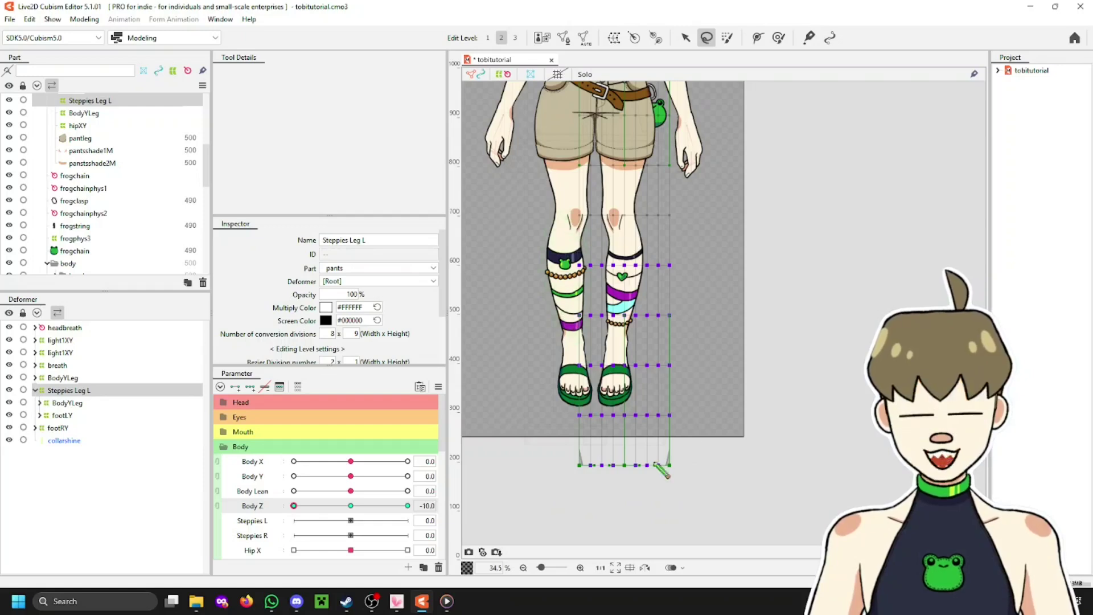
{"action": "left_click", "coordinate": [686, 37]}
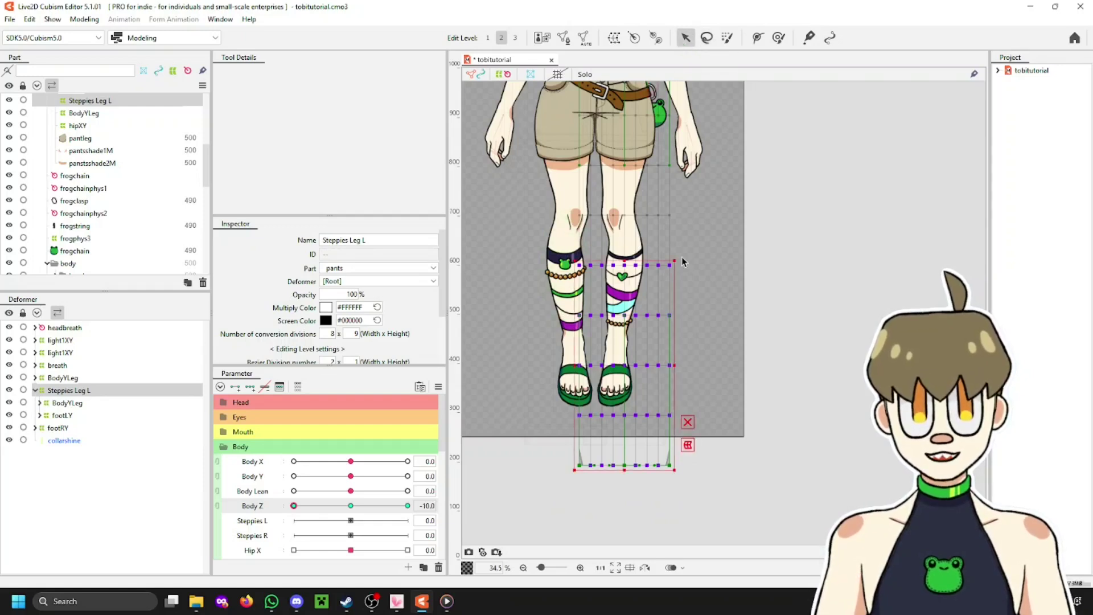
{"action": "left_click_drag", "start_coordinate": [677, 255], "coordinate": [657, 244]}
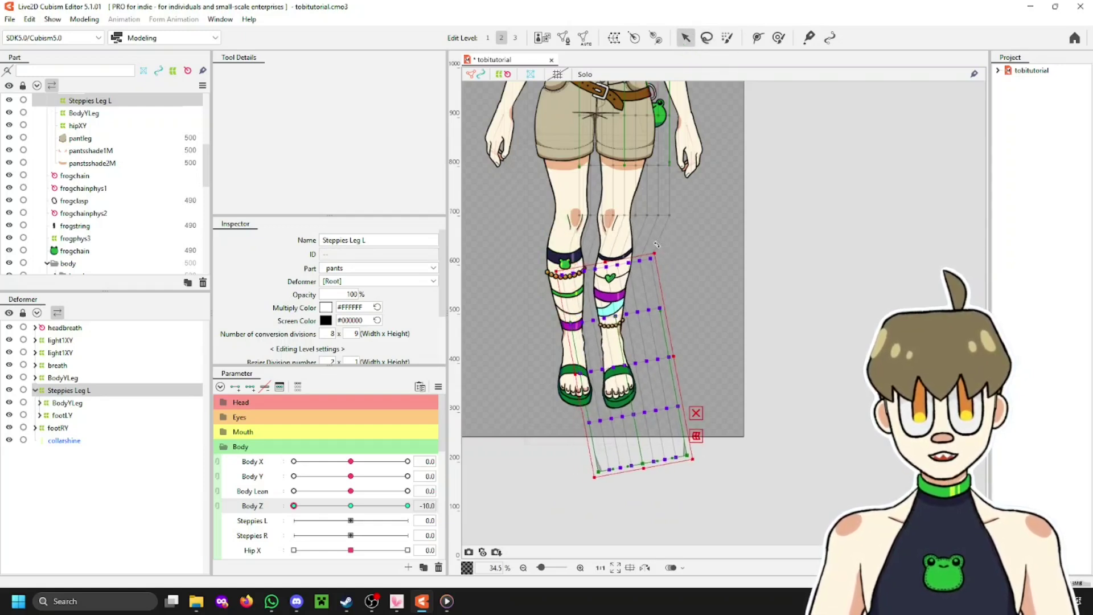
{"action": "left_click_drag", "start_coordinate": [620, 365], "coordinate": [646, 360]}
Tilt the foot's lower warp rows slightly back and nudge them right
{"action": "left_click", "coordinate": [707, 38]}
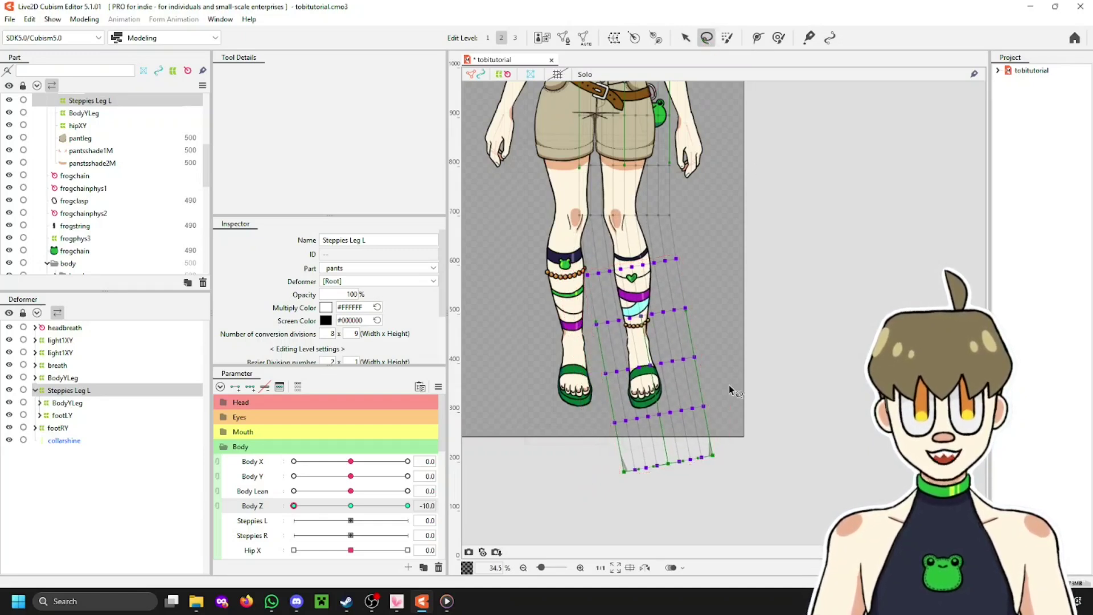
{"action": "mouse_move", "coordinate": [723, 346]}
{"action": "left_mouse_down"}
{"action": "mouse_move", "coordinate": [646, 344]}
{"action": "mouse_move", "coordinate": [562, 376]}
{"action": "mouse_move", "coordinate": [610, 521]}
{"action": "mouse_move", "coordinate": [768, 439]}
{"action": "mouse_move", "coordinate": [754, 379]}
{"action": "mouse_move", "coordinate": [733, 358]}
{"action": "mouse_move", "coordinate": [647, 412]}
{"action": "left_mouse_up"}
{"action": "left_click", "coordinate": [686, 37]}
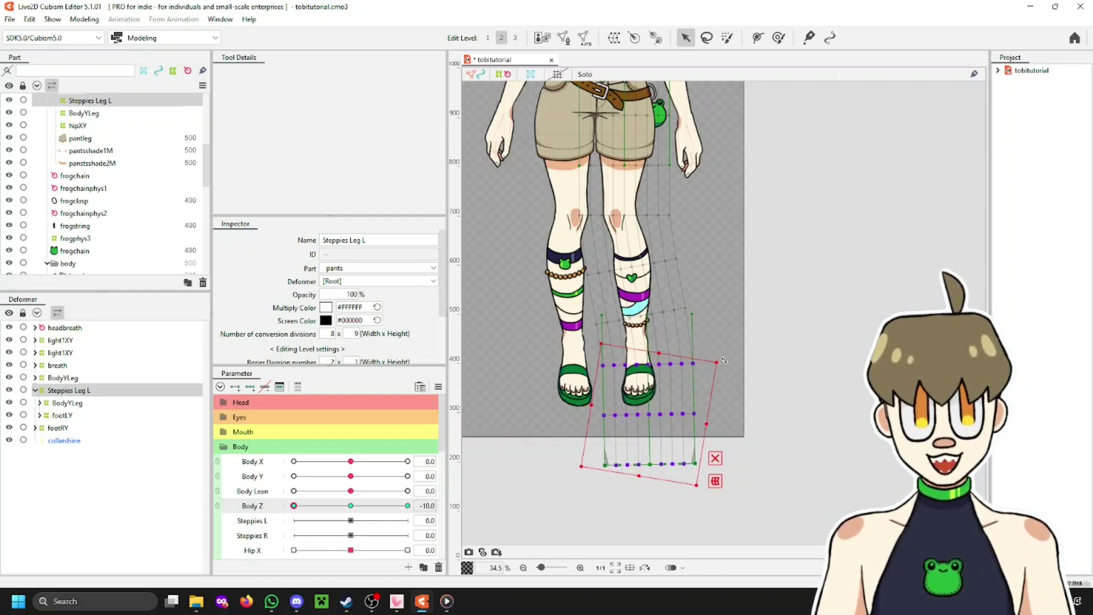
{"action": "left_click_drag", "start_coordinate": [725, 360], "coordinate": [722, 353]}
{"action": "left_click_drag", "start_coordinate": [648, 410], "coordinate": [652, 410]}
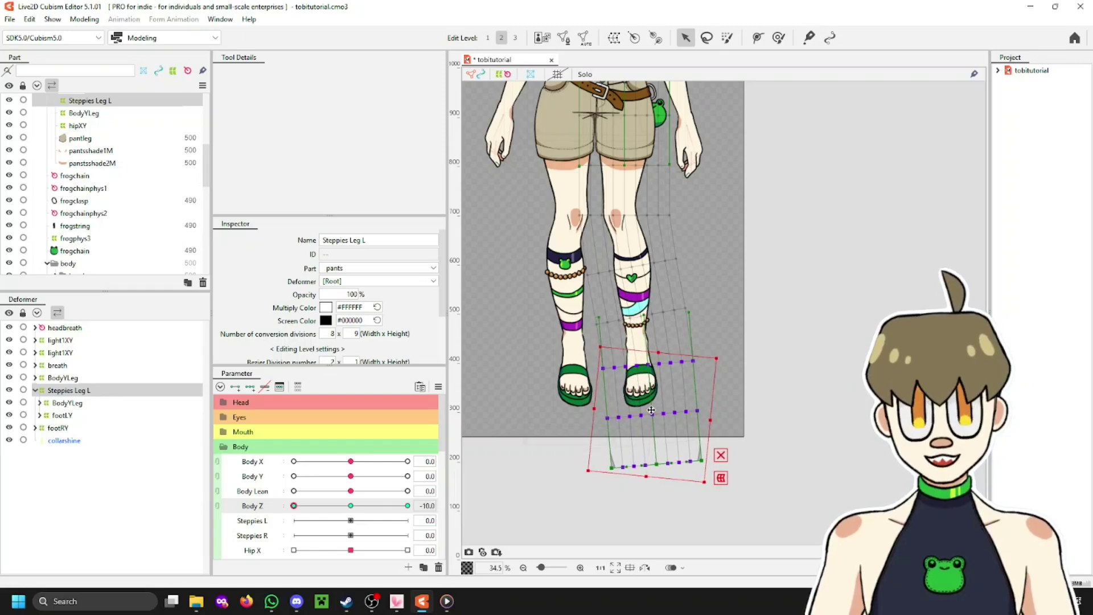
Test the leg across Steppies L, then reselect the Steppies Leg L deformer
{"action": "left_click", "coordinate": [350, 519]}
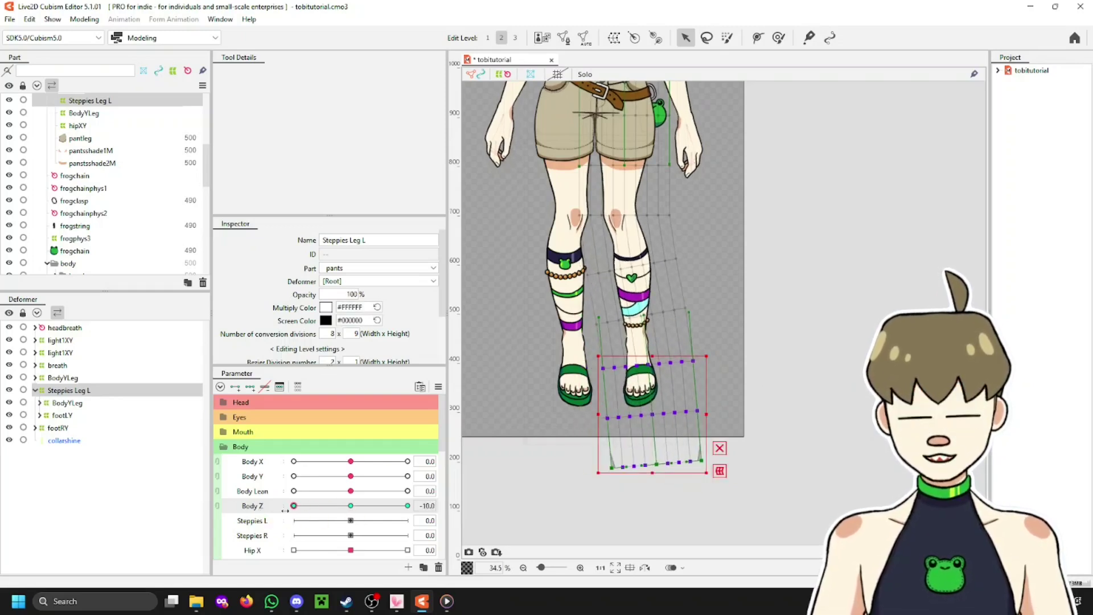
{"action": "mouse_move", "coordinate": [350, 520]}
{"action": "left_mouse_down"}
{"action": "mouse_move", "coordinate": [376, 520]}
{"action": "mouse_move", "coordinate": [302, 520]}
{"action": "mouse_move", "coordinate": [351, 520]}
{"action": "left_mouse_up"}
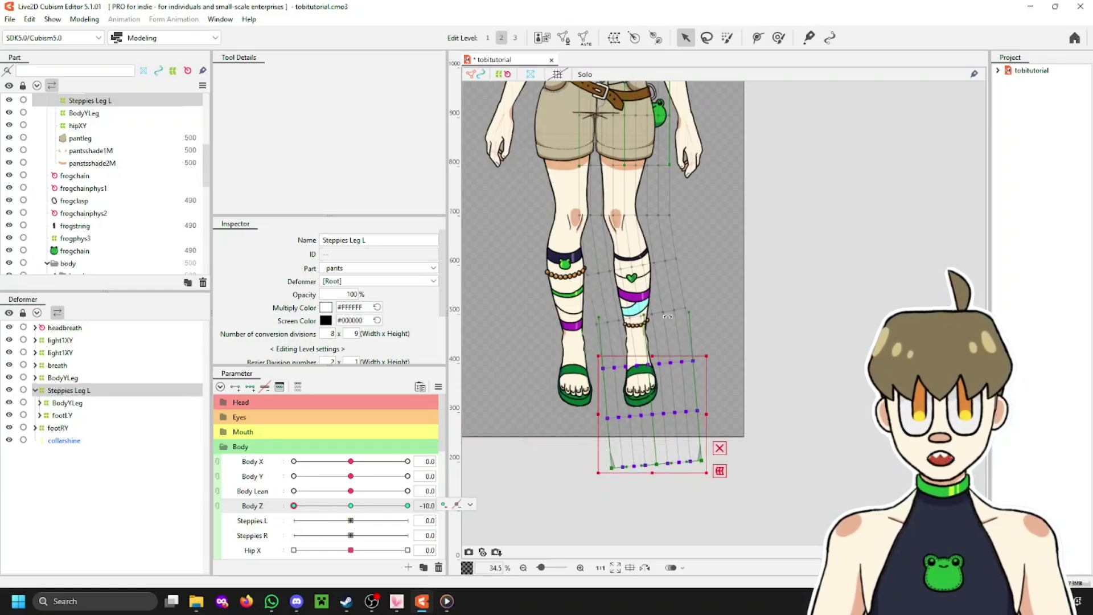
{"action": "left_click", "coordinate": [750, 269]}
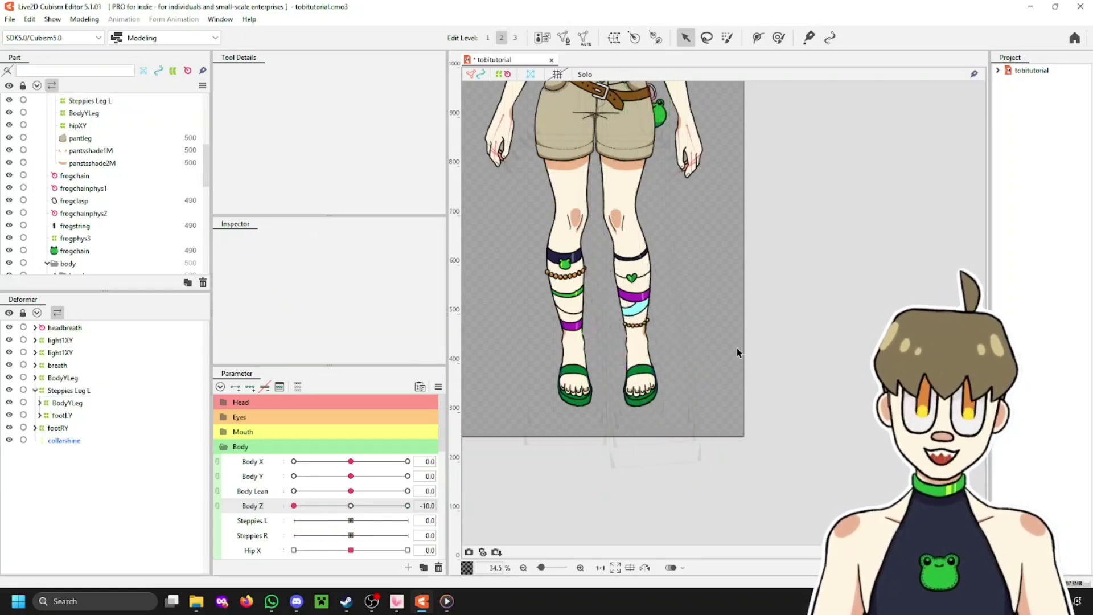
{"action": "scroll", "coordinate": [719, 322], "scroll_direction": "down", "scroll_amount": 2}
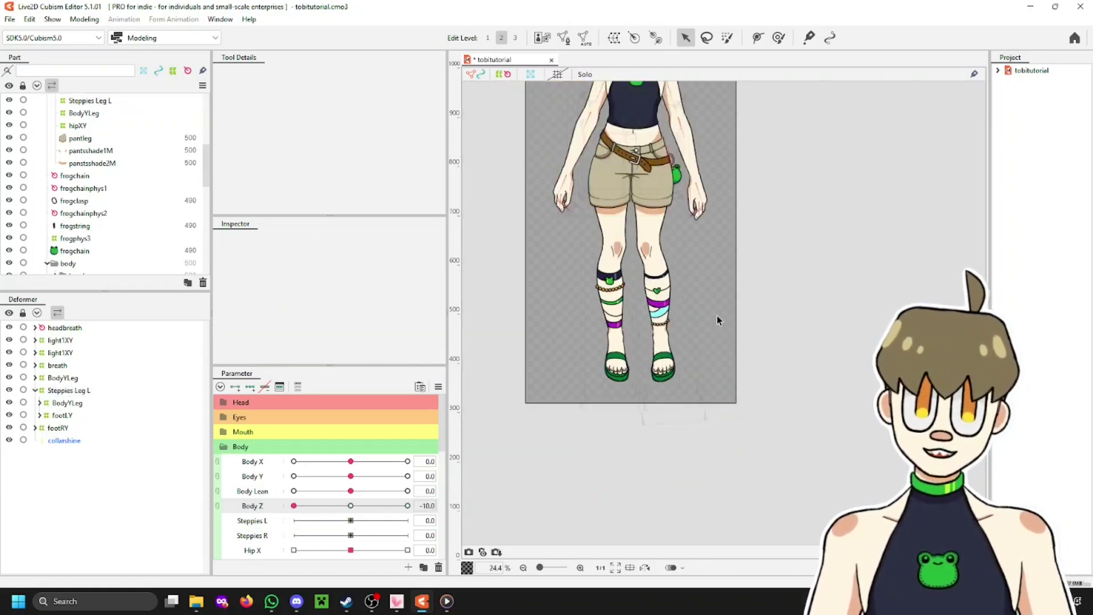
{"action": "left_click", "coordinate": [707, 422]}
{"action": "scroll", "coordinate": [680, 374], "scroll_direction": "up", "scroll_amount": 2}
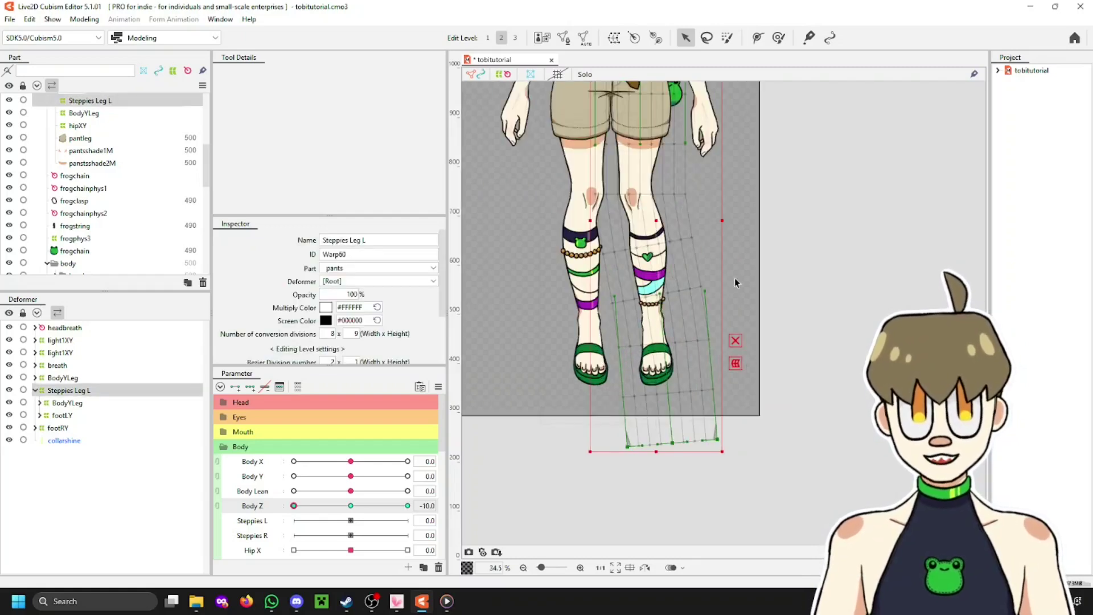
{"action": "scroll", "coordinate": [714, 299], "scroll_direction": "down", "scroll_amount": 2}
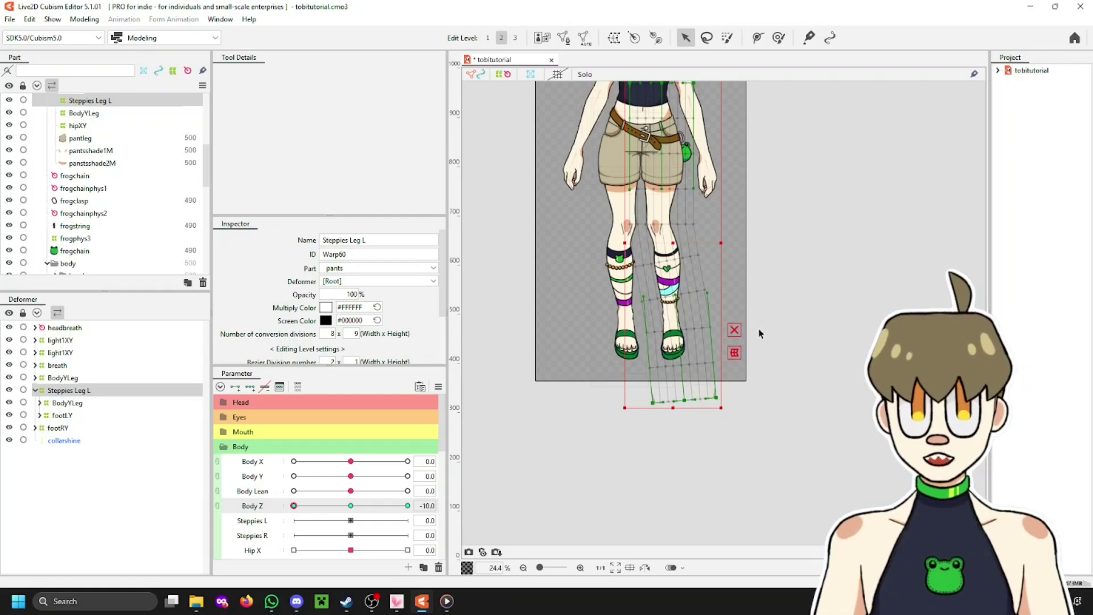
Reset Body Z to 0.0 and add three keyforms to Steppies L
{"action": "left_click", "coordinate": [350, 506]}
{"action": "left_click", "coordinate": [458, 505]}
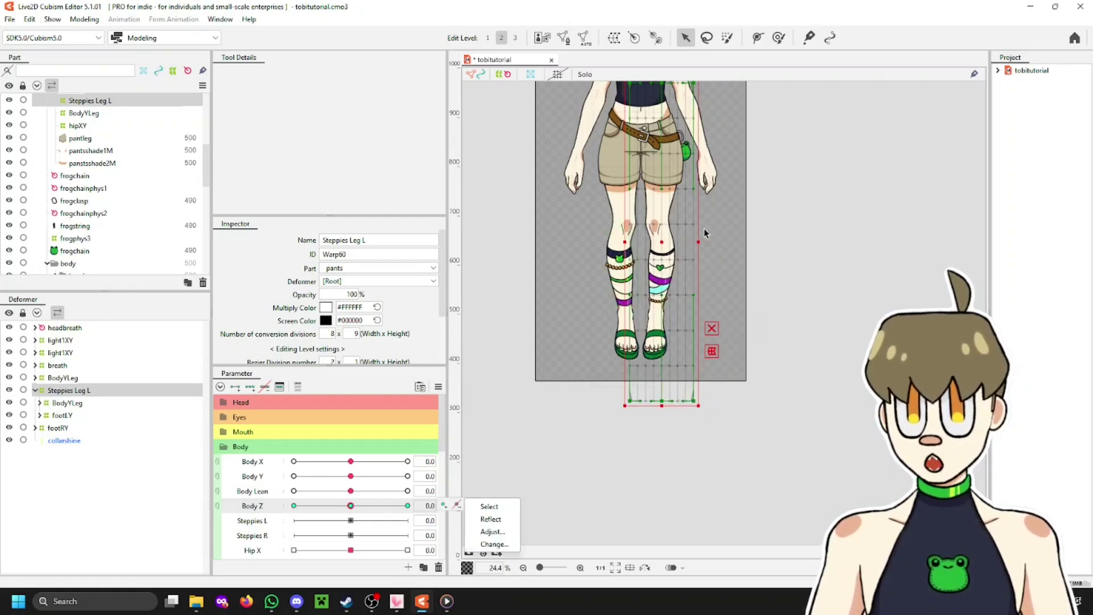
{"action": "left_click", "coordinate": [254, 521]}
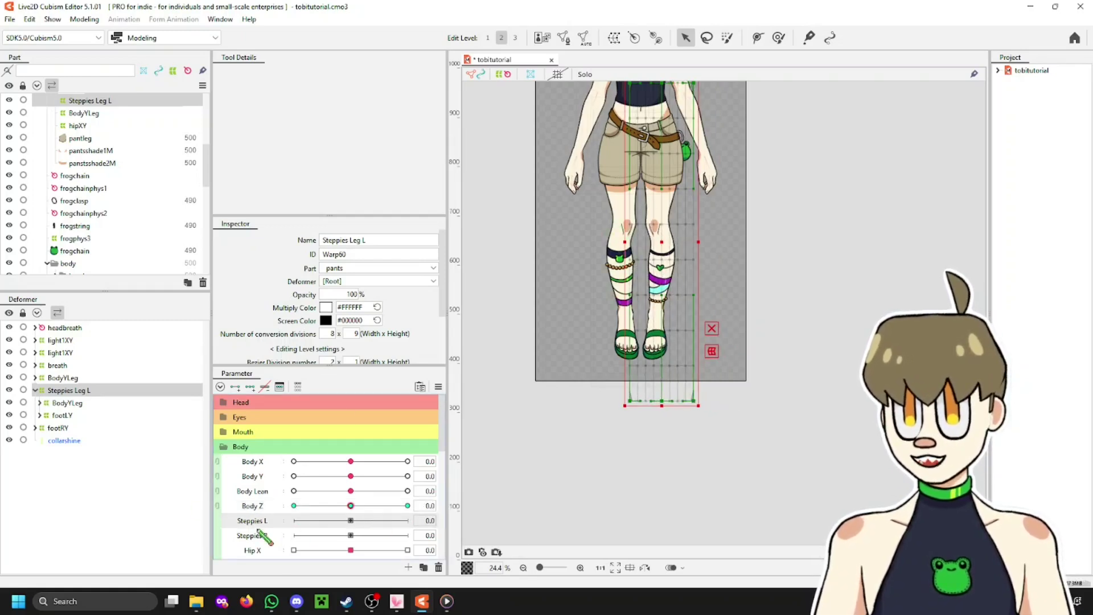
{"action": "left_click", "coordinate": [250, 386]}
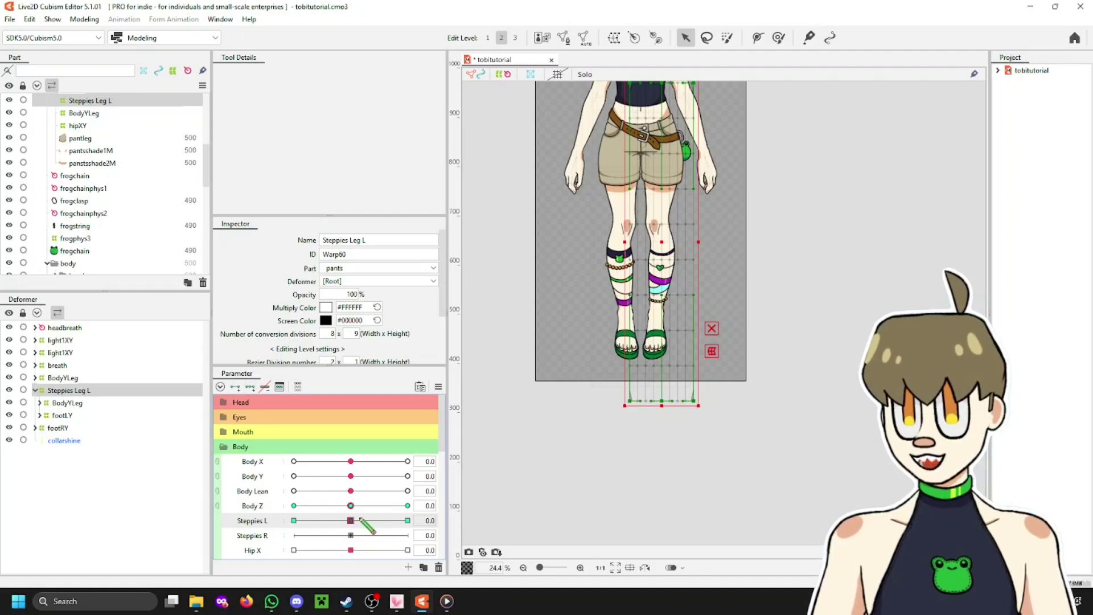
At Steppies L 1.0, lift the lower leg and sandal warp points upward
{"action": "left_click_drag", "start_coordinate": [359, 519], "coordinate": [407, 521]}
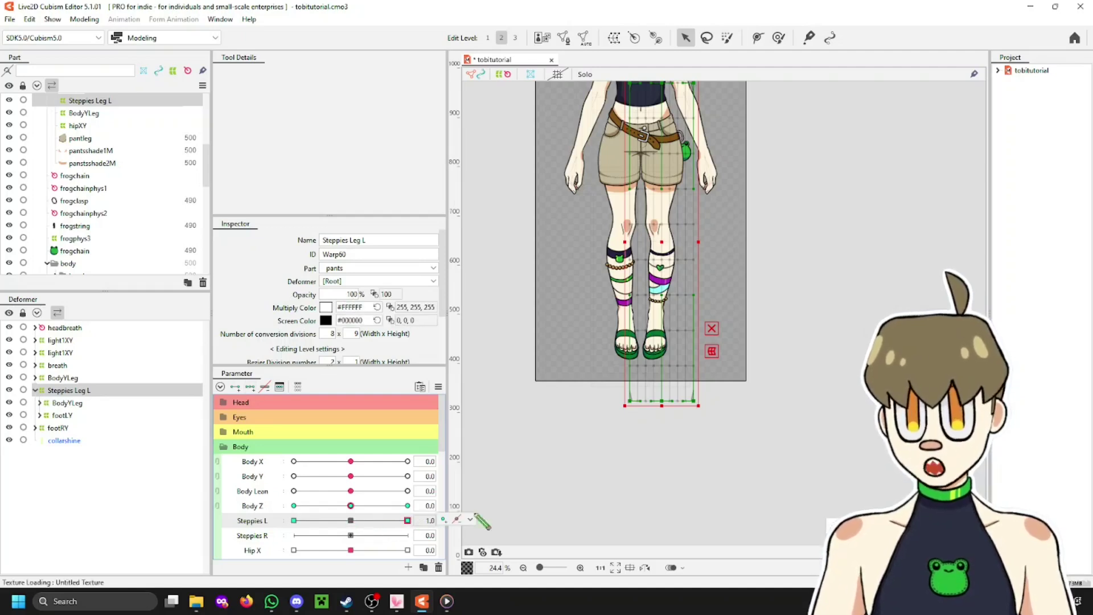
{"action": "left_click", "coordinate": [471, 519]}
{"action": "scroll", "coordinate": [655, 281], "scroll_direction": "up", "scroll_amount": 2}
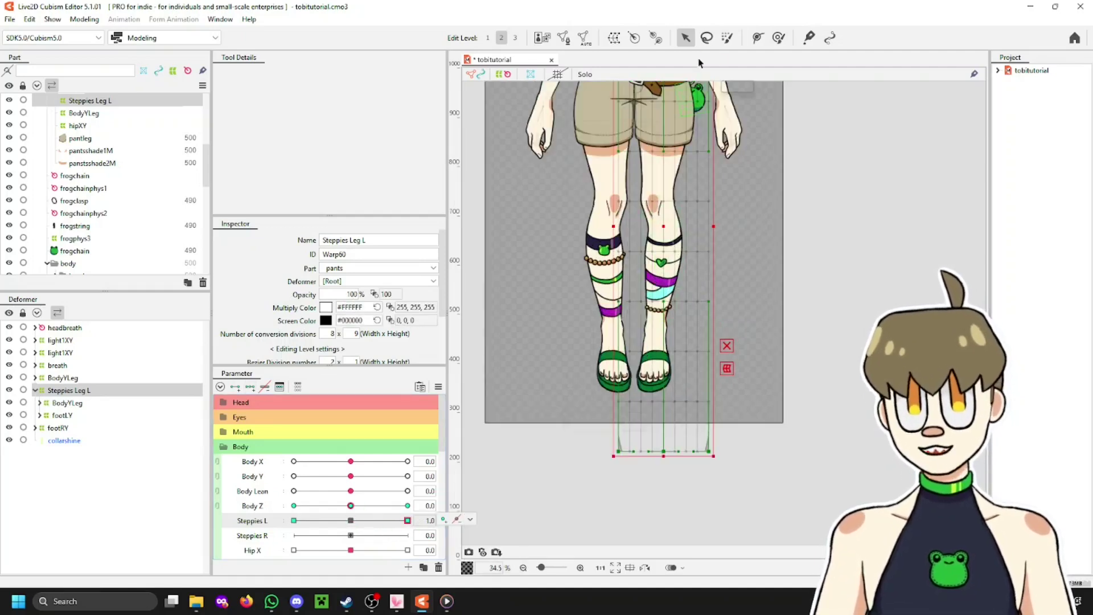
{"action": "left_click", "coordinate": [707, 38]}
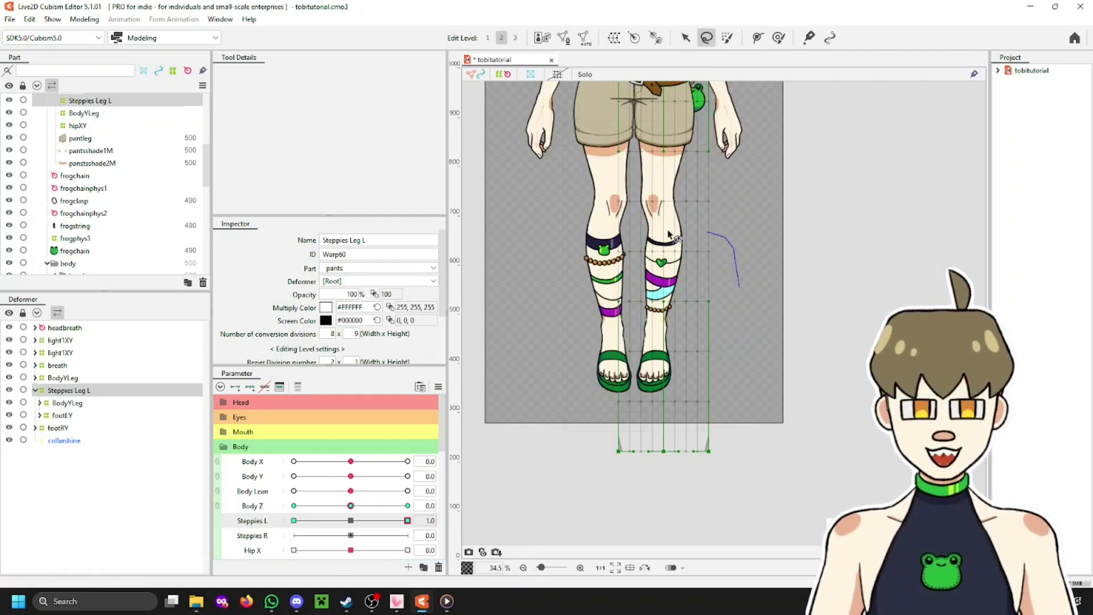
{"action": "mouse_move", "coordinate": [671, 234]}
{"action": "left_mouse_down"}
{"action": "mouse_move", "coordinate": [586, 256]}
{"action": "mouse_move", "coordinate": [601, 297]}
{"action": "left_mouse_up"}
{"action": "right_click", "coordinate": [602, 297]}
{"action": "left_click", "coordinate": [792, 432]}
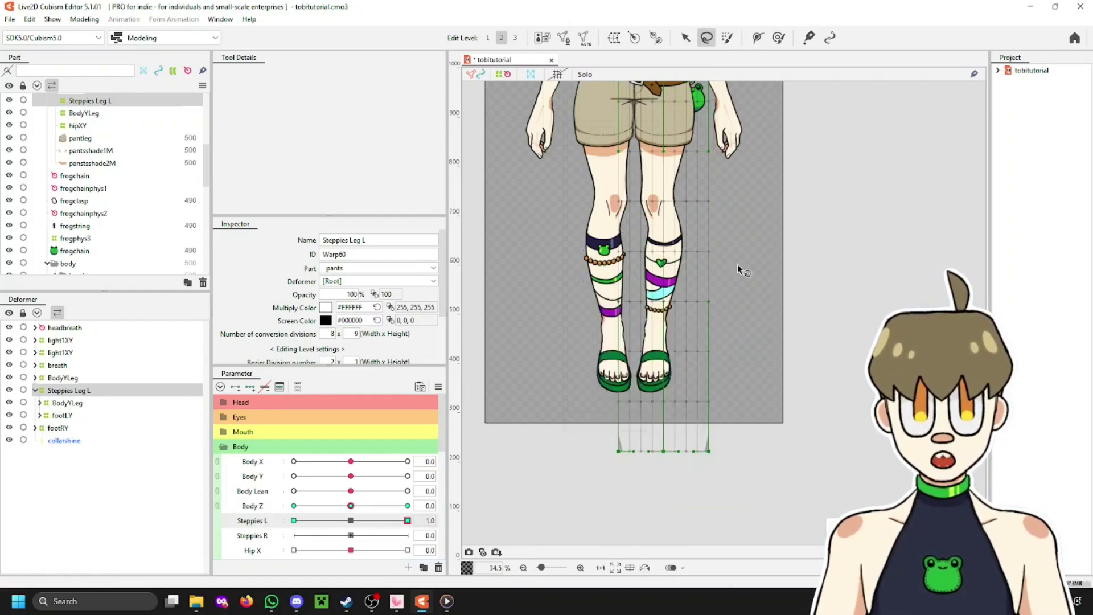
{"action": "mouse_move", "coordinate": [737, 264]}
{"action": "left_mouse_down"}
{"action": "mouse_move", "coordinate": [612, 242]}
{"action": "mouse_move", "coordinate": [588, 274]}
{"action": "mouse_move", "coordinate": [586, 486]}
{"action": "mouse_move", "coordinate": [713, 511]}
{"action": "mouse_move", "coordinate": [740, 258]}
{"action": "left_mouse_up"}
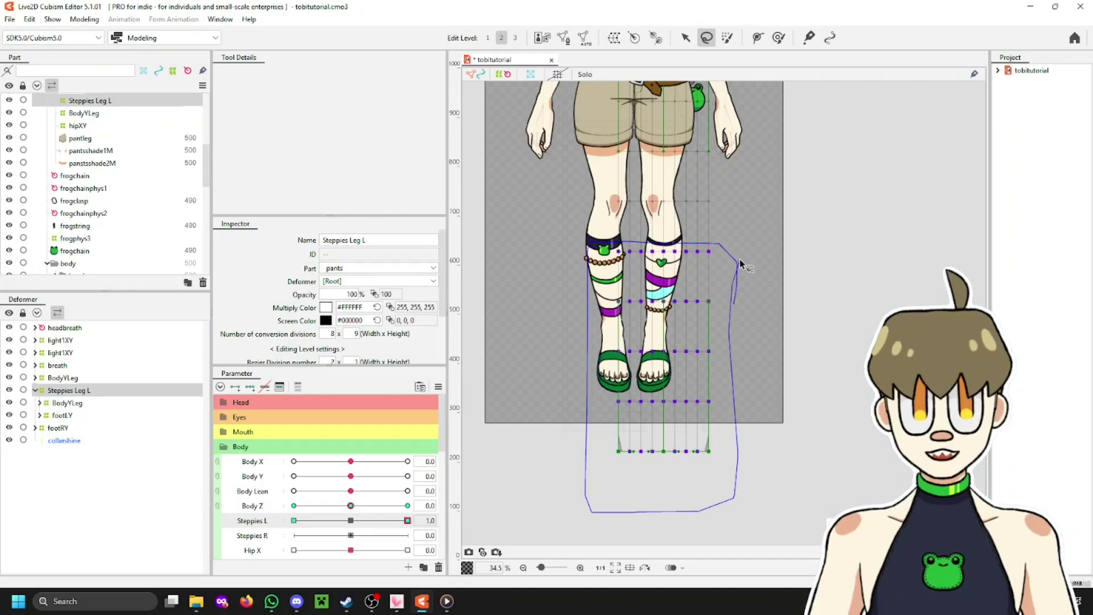
{"action": "left_click", "coordinate": [686, 37]}
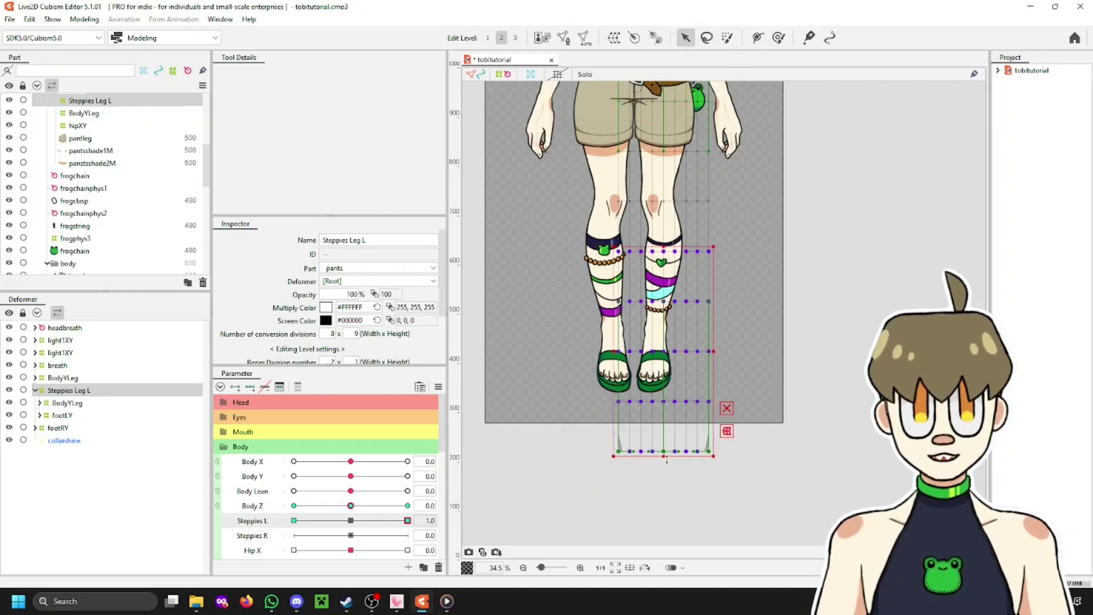
{"action": "left_click_drag", "start_coordinate": [664, 454], "coordinate": [664, 443]}
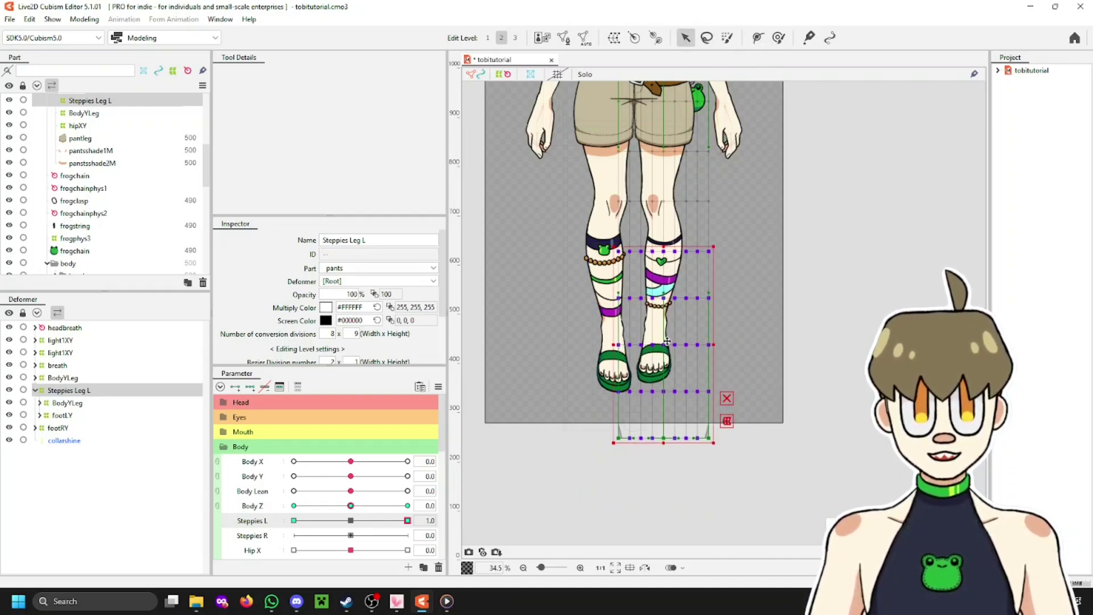
{"action": "left_click_drag", "start_coordinate": [667, 341], "coordinate": [667, 335]}
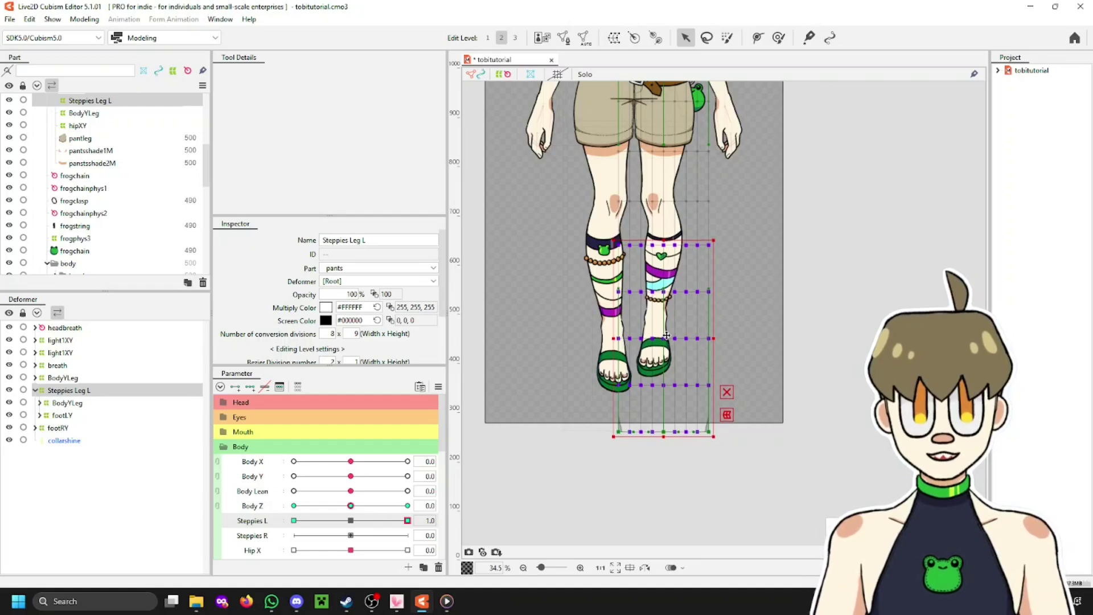
Fine-tune the lifted foot and leg warp, then return Steppies L to 0.0
{"action": "left_click_drag", "start_coordinate": [351, 520], "coordinate": [408, 520]}
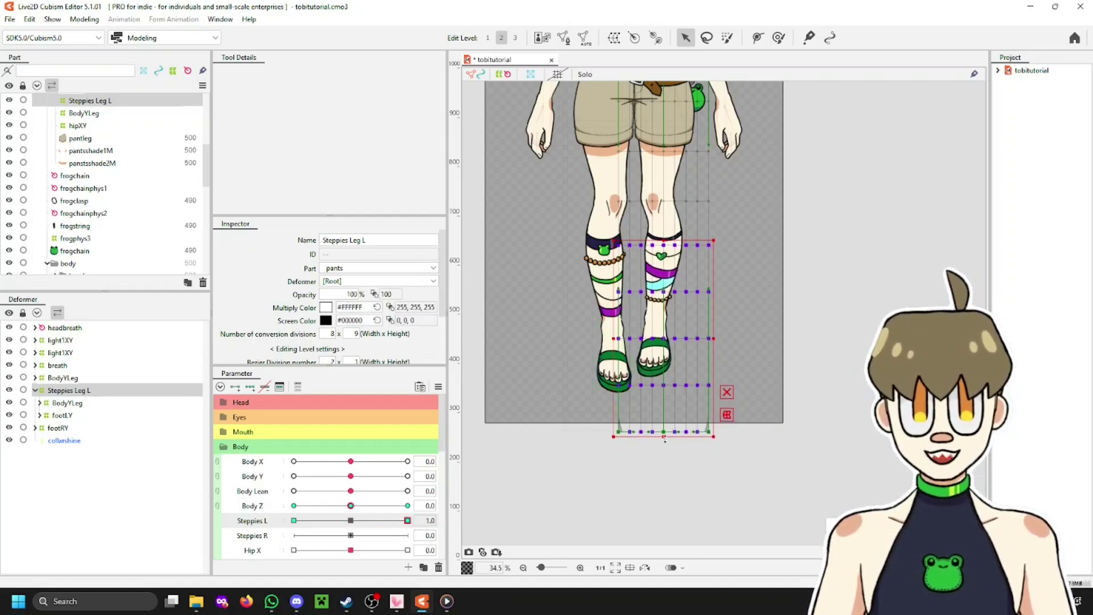
{"action": "left_click_drag", "start_coordinate": [665, 439], "coordinate": [665, 435]}
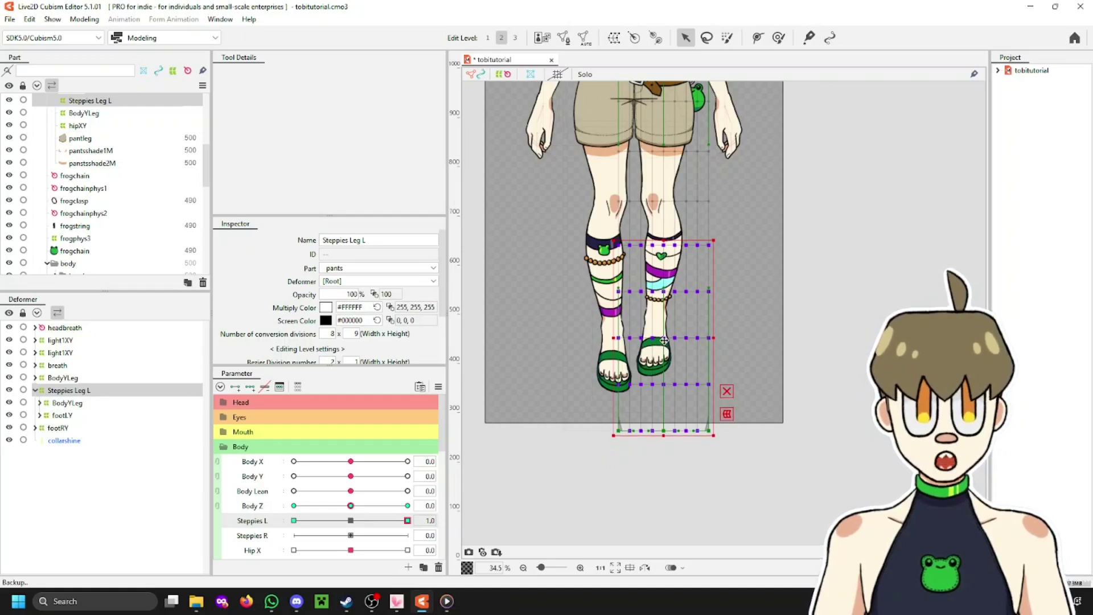
{"action": "left_click_drag", "start_coordinate": [664, 340], "coordinate": [665, 339]}
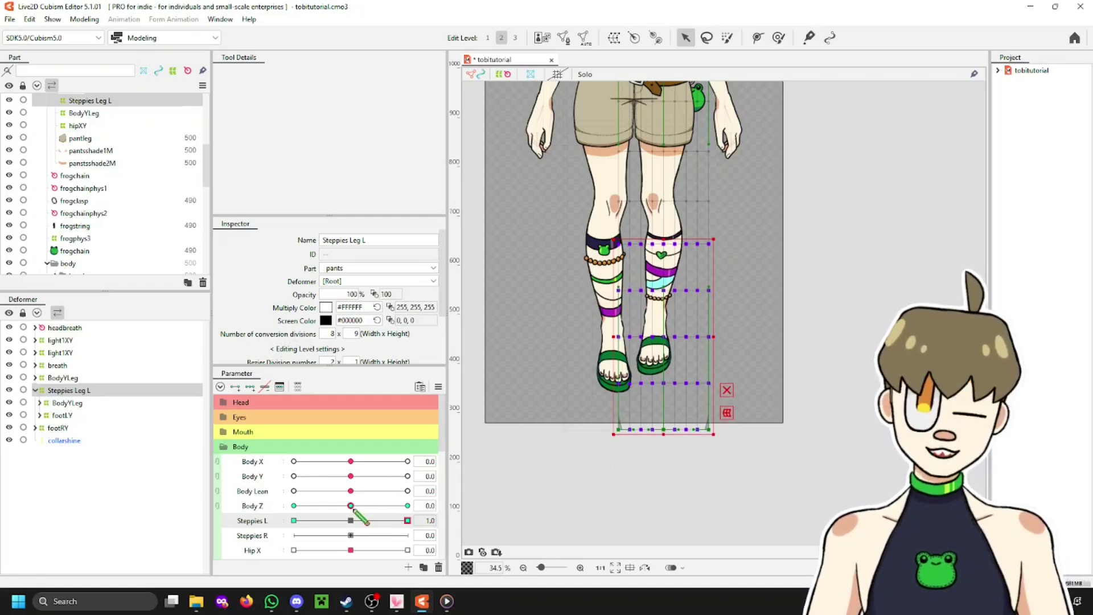
{"action": "left_click_drag", "start_coordinate": [355, 520], "coordinate": [431, 520]}
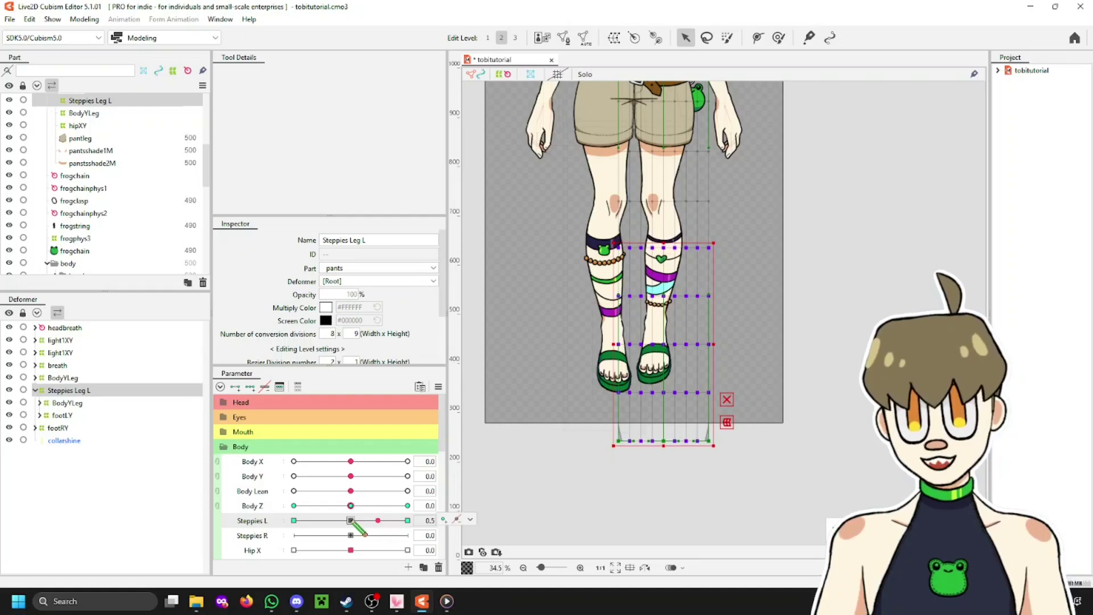
{"action": "left_click", "coordinate": [352, 521]}
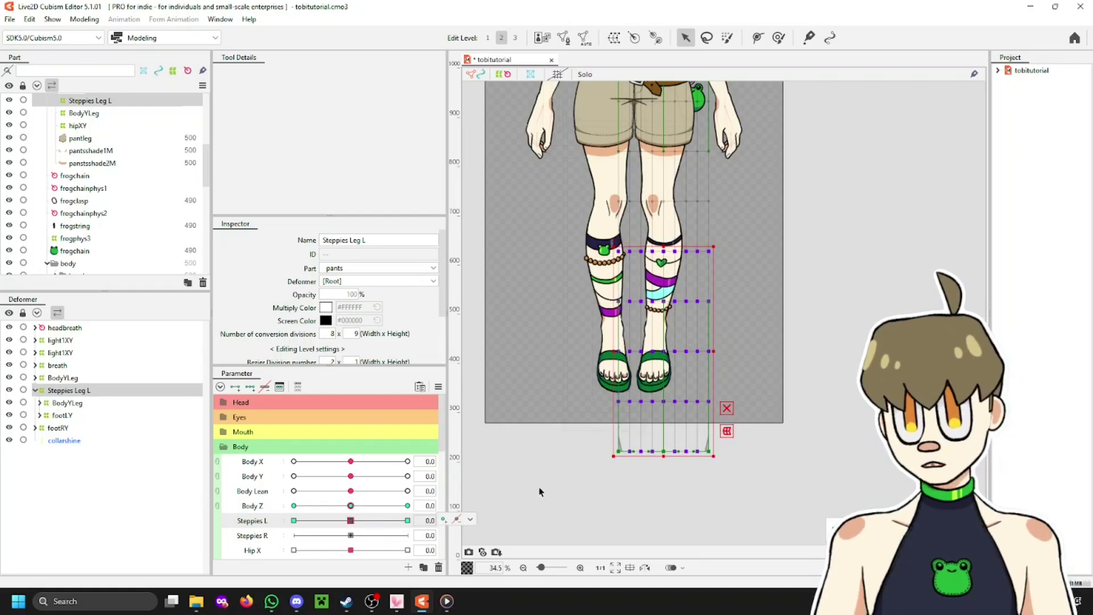
{"action": "left_click", "coordinate": [752, 277]}
Reselect Steppies Leg L and sweep Steppies L through 1.0 and -1.0, ending at 0.0
{"action": "left_click", "coordinate": [703, 453]}
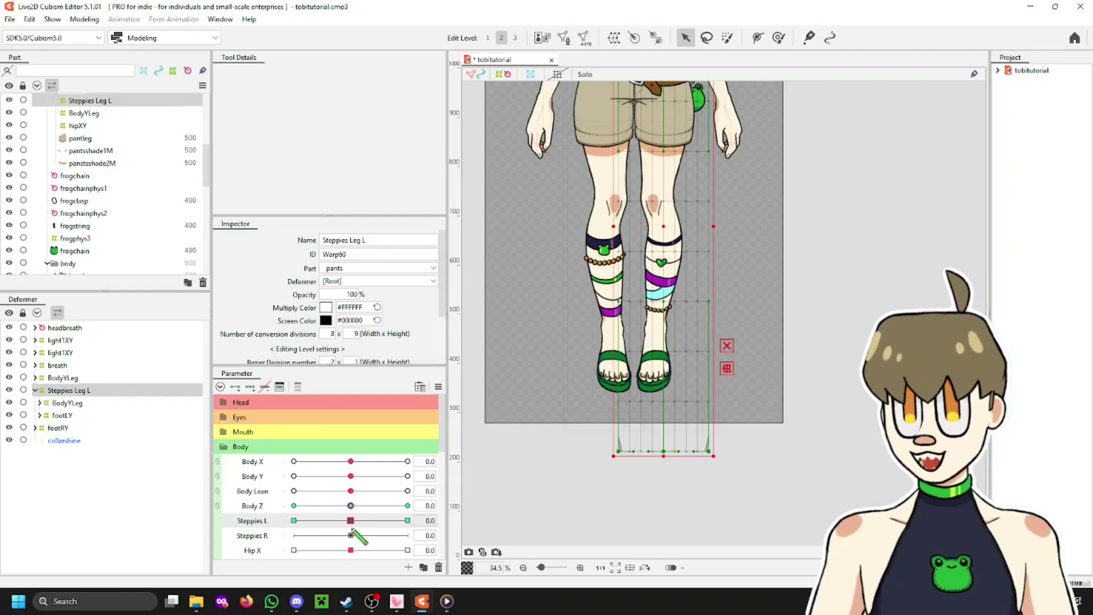
{"action": "left_click_drag", "start_coordinate": [350, 520], "coordinate": [408, 521]}
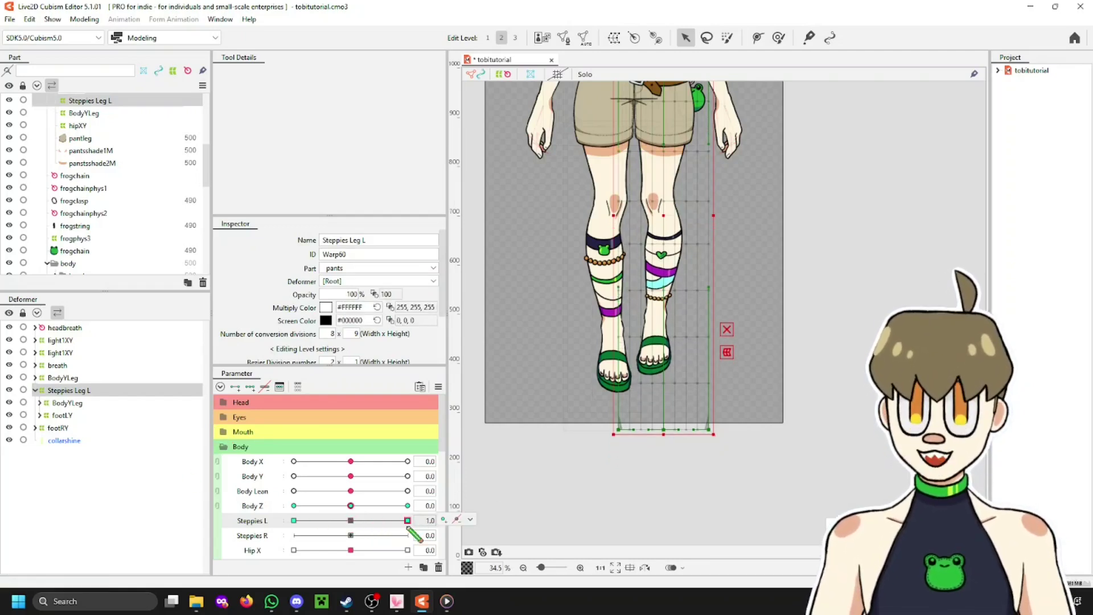
{"action": "left_click", "coordinate": [294, 521]}
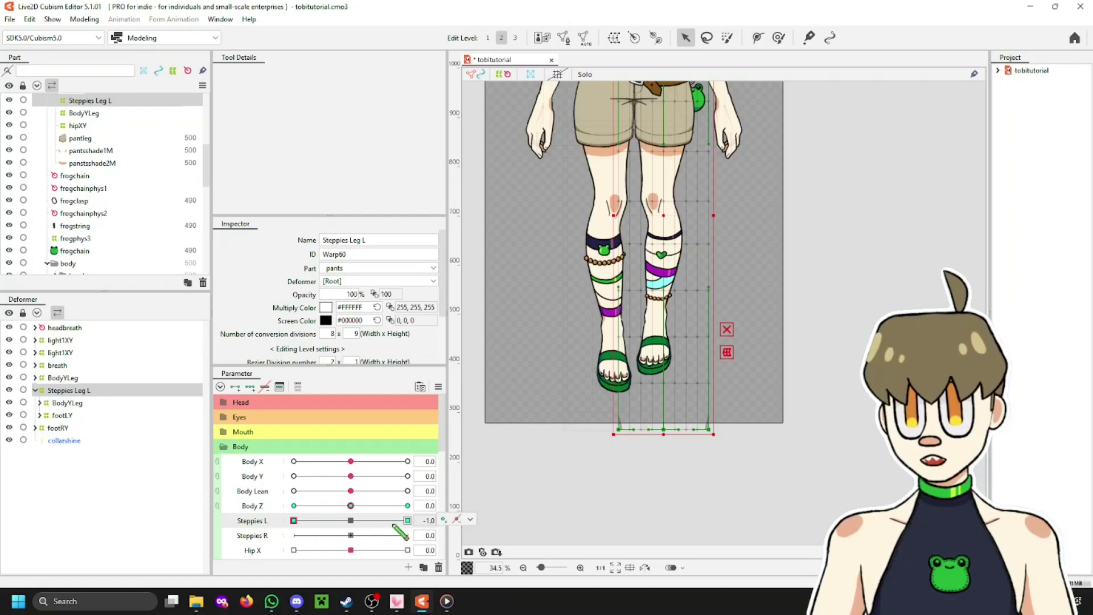
{"action": "left_click_drag", "start_coordinate": [293, 520], "coordinate": [408, 521]}
{"action": "left_click", "coordinate": [351, 520]}
{"action": "left_click", "coordinate": [470, 520]}
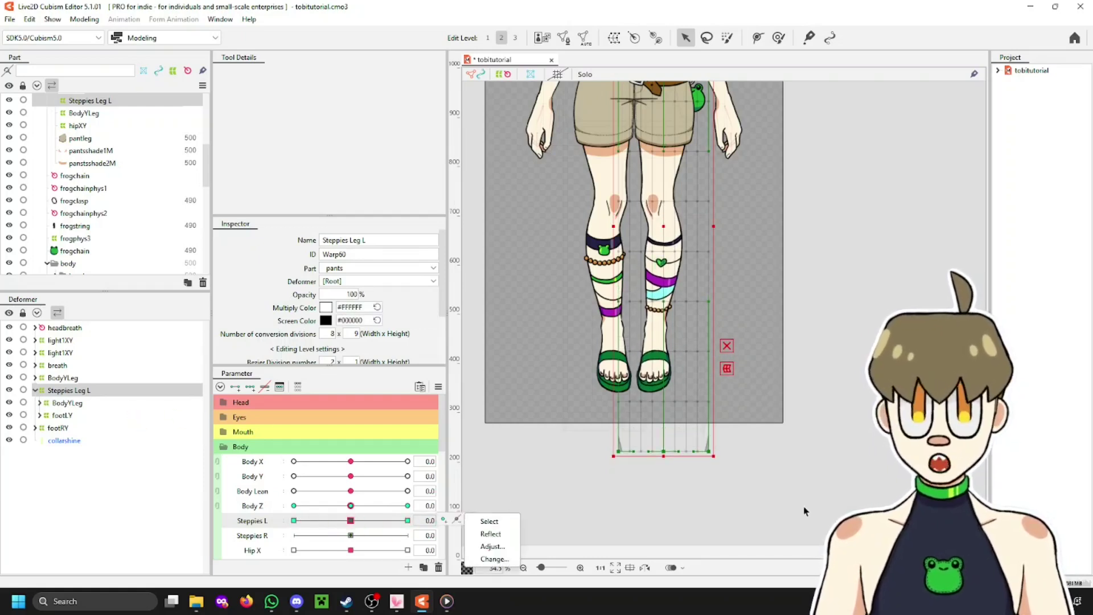
{"action": "scroll", "coordinate": [845, 322], "scroll_direction": "down", "scroll_amount": 2}
{"action": "scroll", "coordinate": [808, 244], "scroll_direction": "up", "scroll_amount": 2}
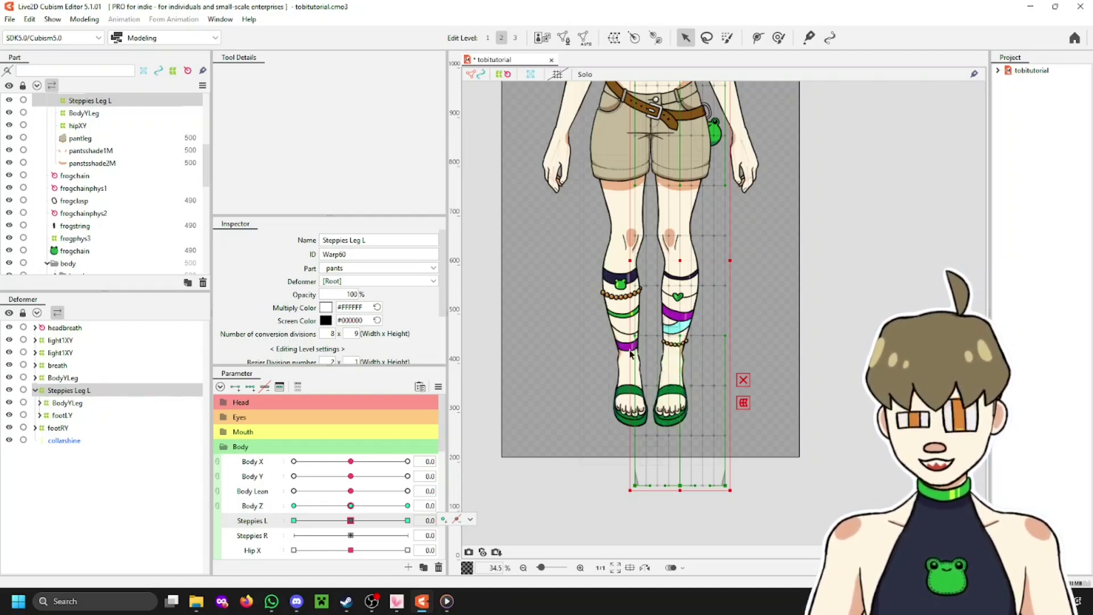
Paste a copy of Steppies Leg L and delete the added position-adjusting deformer
{"action": "key", "text": "ctrl+v"}
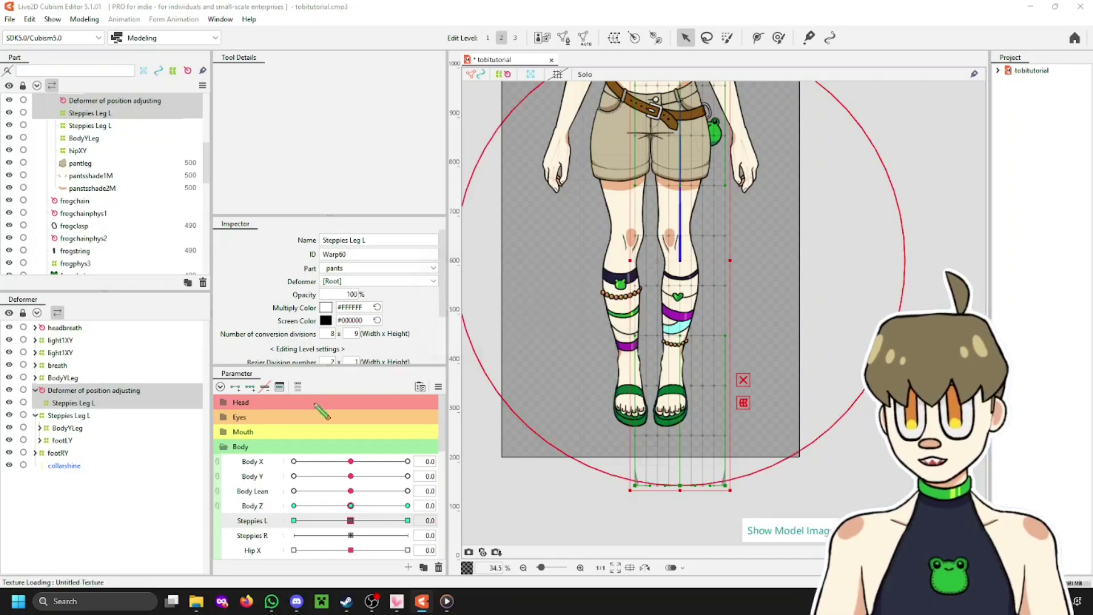
{"action": "left_click", "coordinate": [178, 391]}
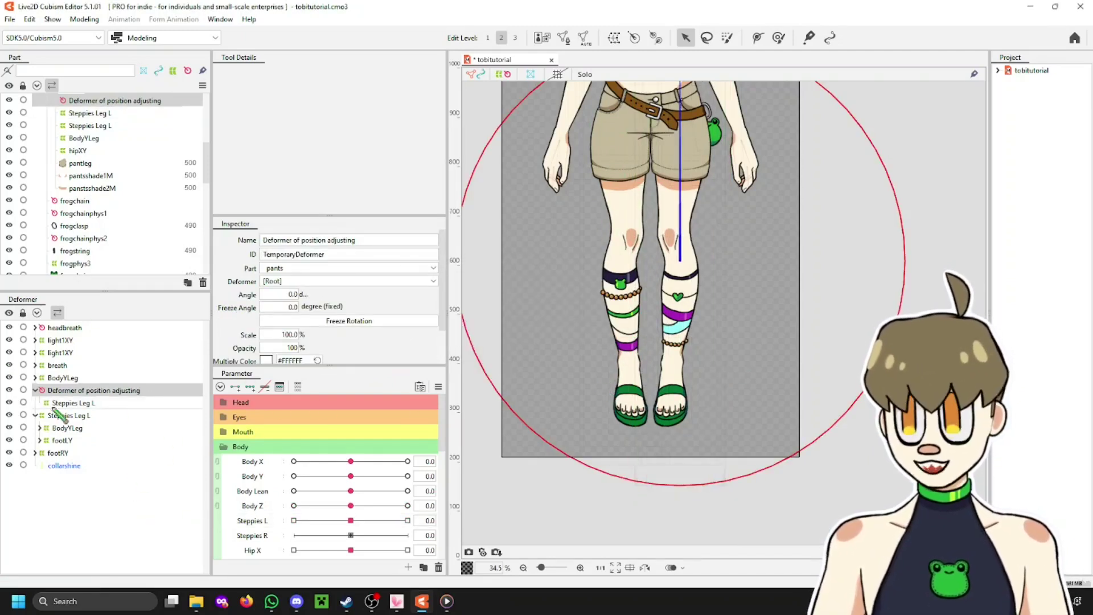
{"action": "key", "text": "Delete"}
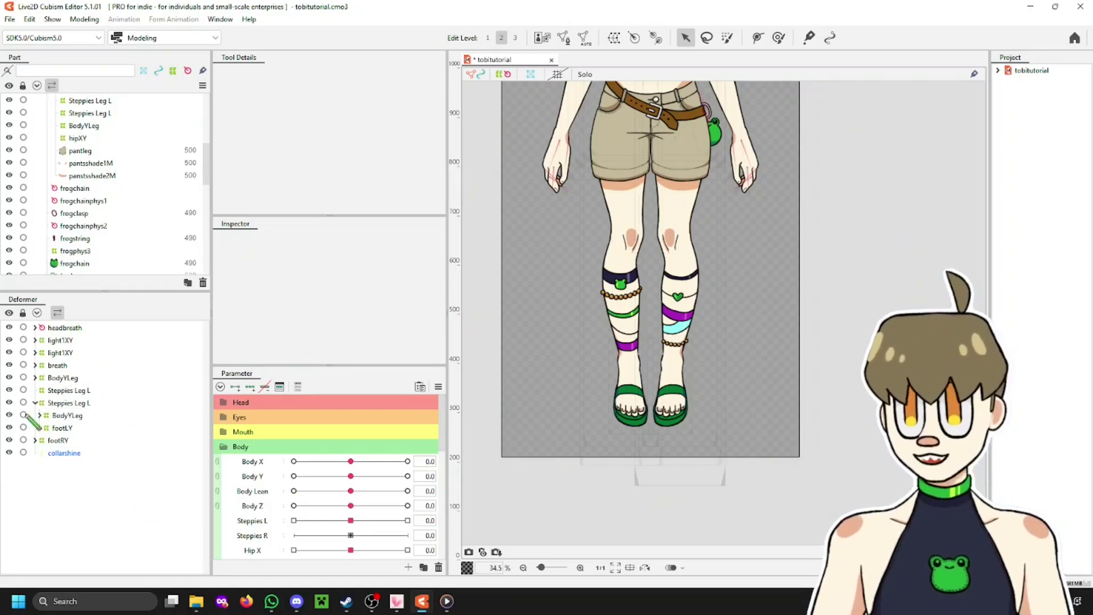
Rename the copied deformer to Steppies Leg R in the Inspector
{"action": "left_click", "coordinate": [83, 391]}
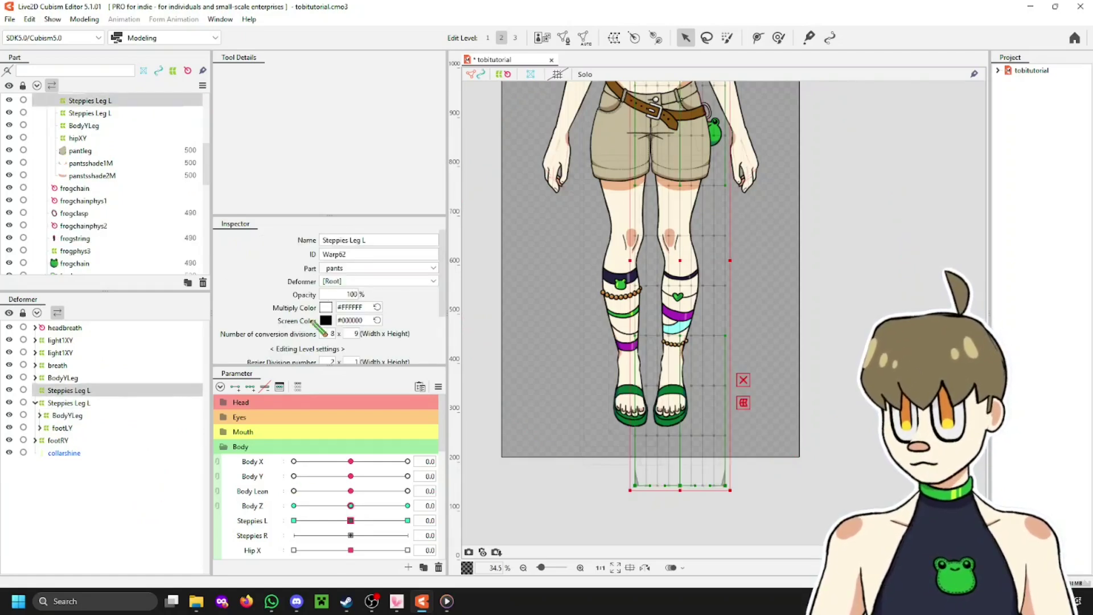
{"action": "left_click", "coordinate": [373, 239]}
{"action": "key", "text": "BackSpace"}
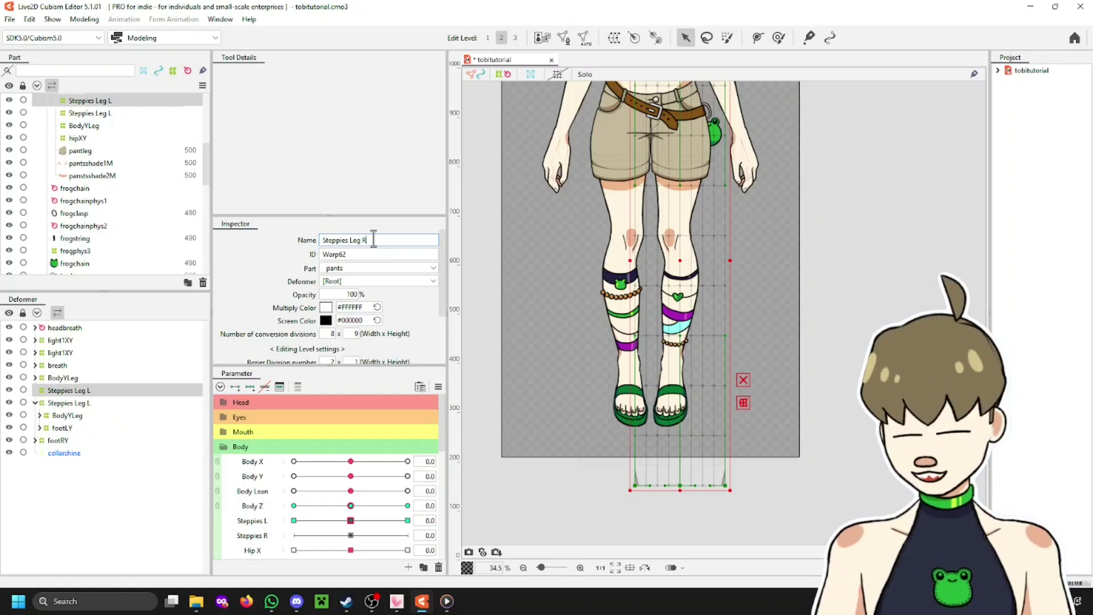
{"action": "type", "text": "R"}
{"action": "key", "text": "Return"}
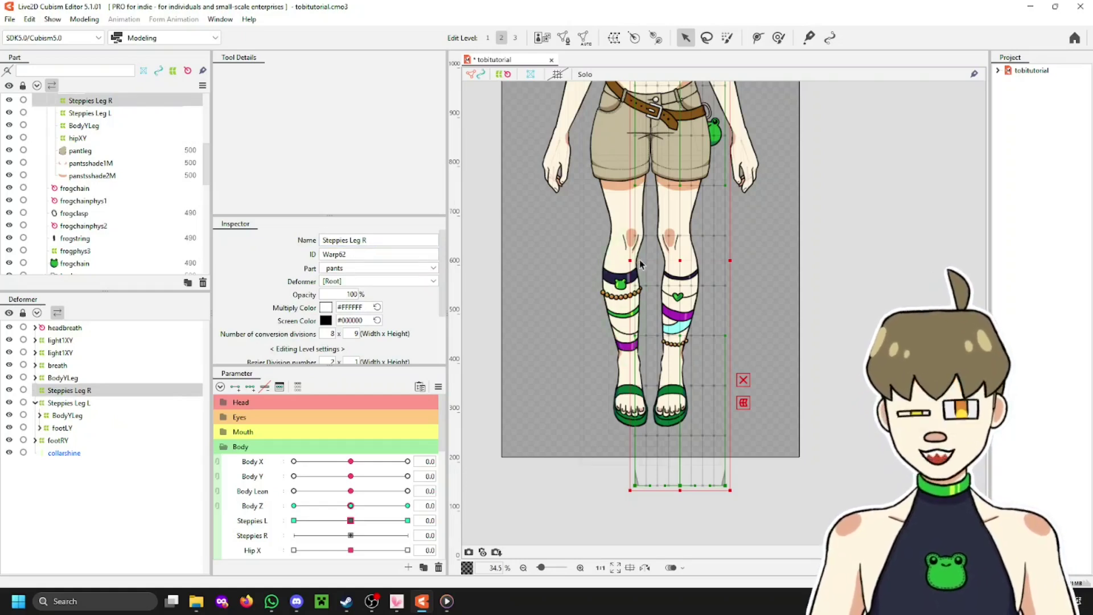
Reflect Steppies Leg R horizontally, including its Body Z keyforms
{"action": "right_click", "coordinate": [704, 335]}
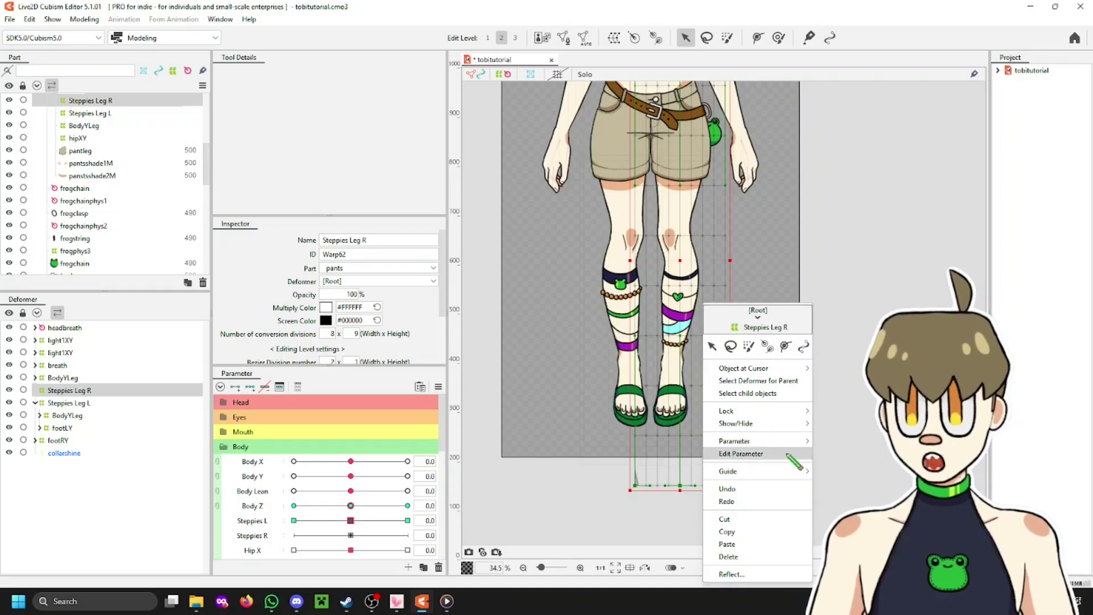
{"action": "left_click", "coordinate": [735, 574]}
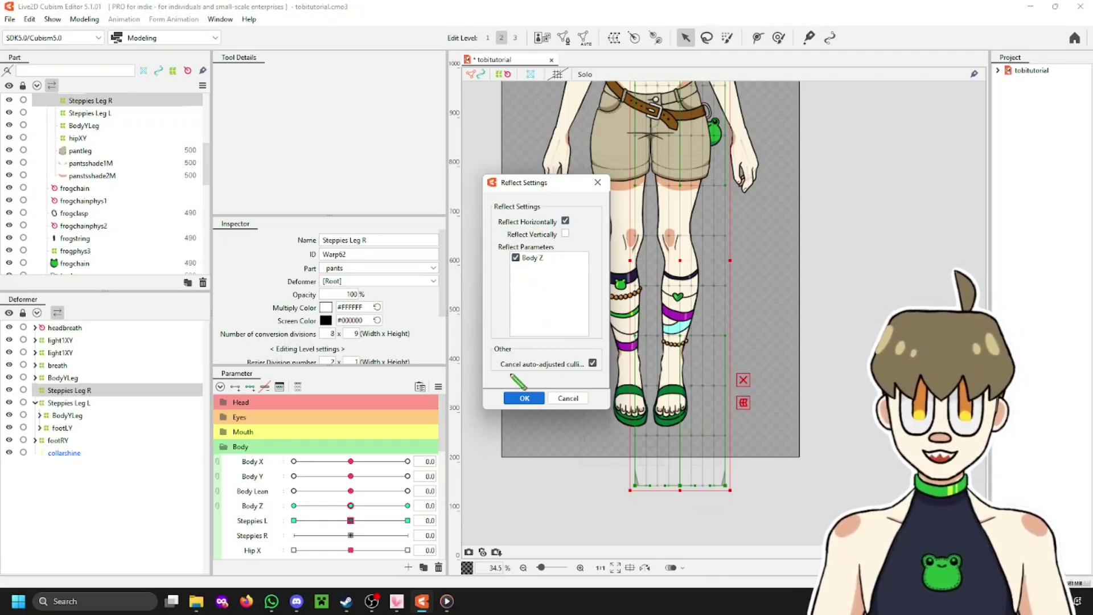
{"action": "left_click", "coordinate": [521, 398]}
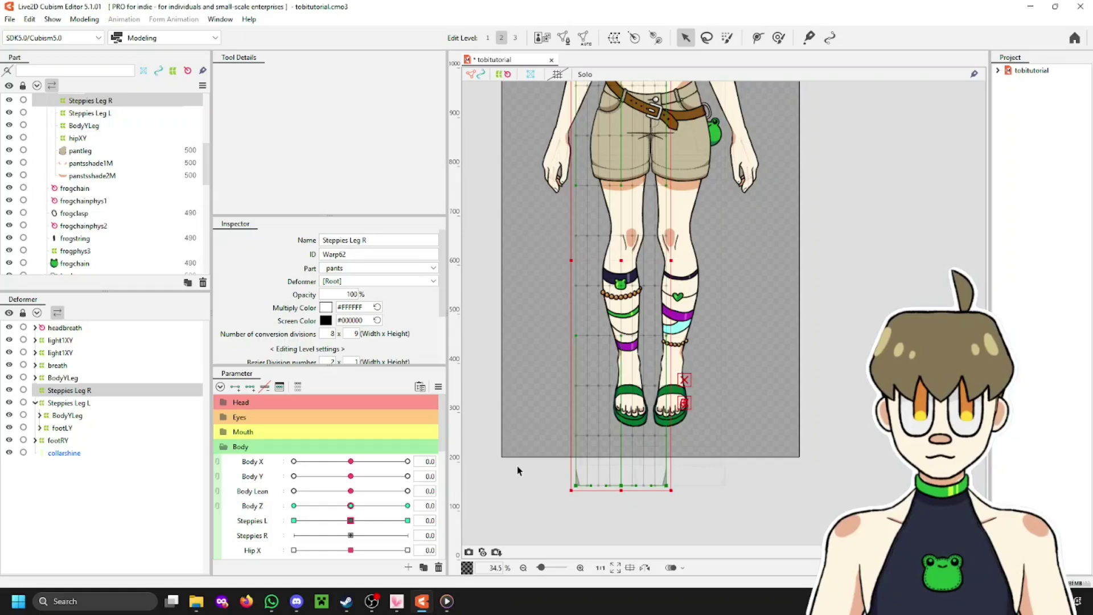
Move the footRY and BodyYLeg deformers inside Steppies Leg R and expand it
{"action": "left_click", "coordinate": [59, 441]}
{"action": "left_click", "coordinate": [70, 378], "text": "ctrl"}
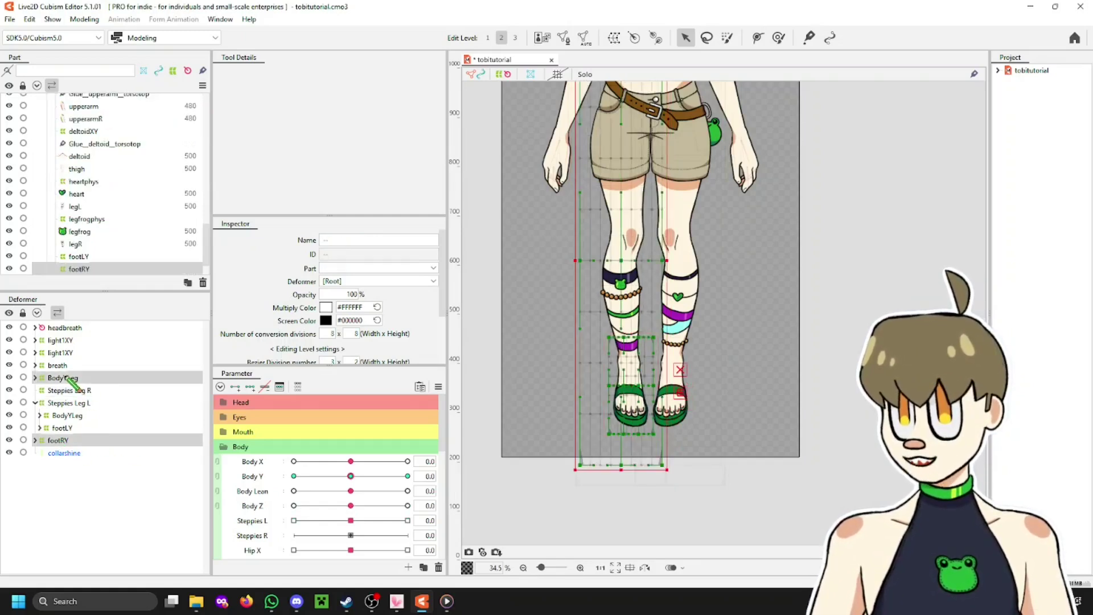
{"action": "left_click_drag", "start_coordinate": [77, 378], "coordinate": [72, 398]}
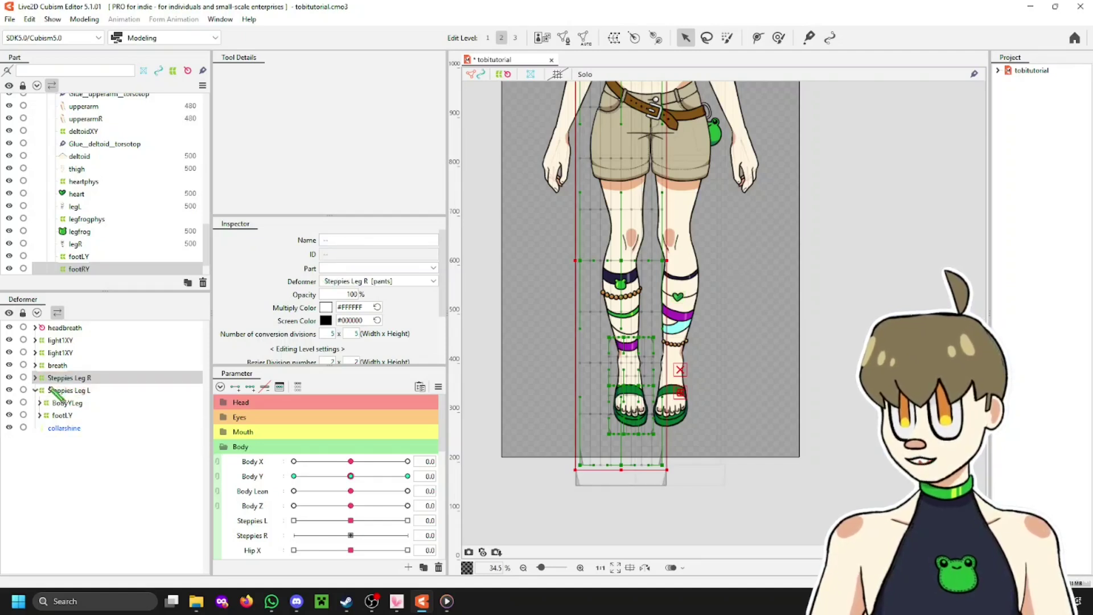
{"action": "left_click", "coordinate": [35, 378]}
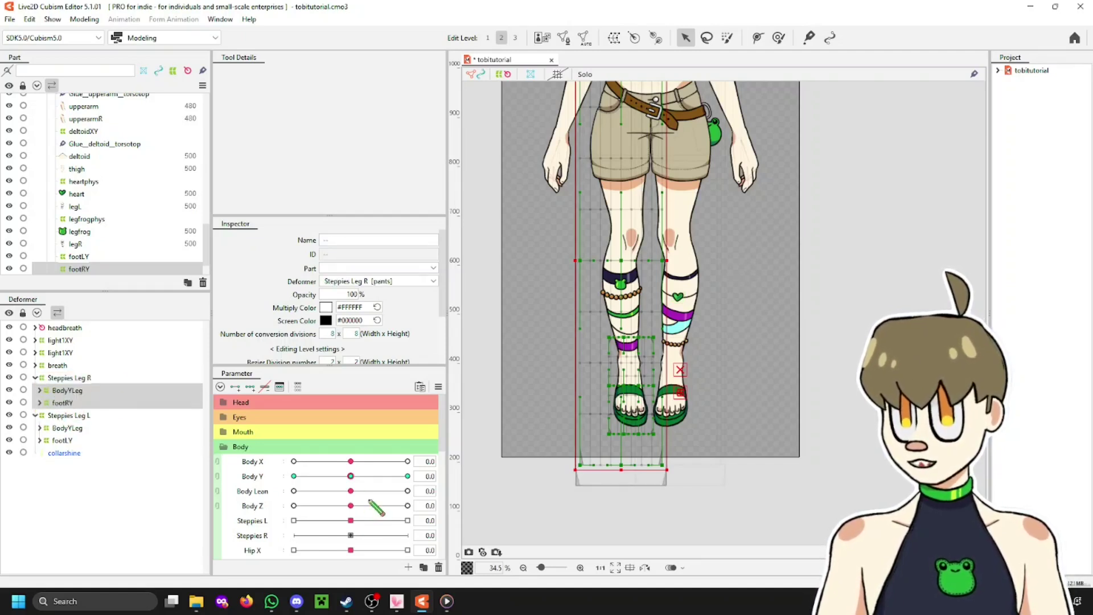
Test the right leg with Body Y and Body Z, then return Body Z to 0.0
{"action": "left_click_drag", "start_coordinate": [351, 476], "coordinate": [234, 510]}
{"action": "left_click", "coordinate": [80, 378]}
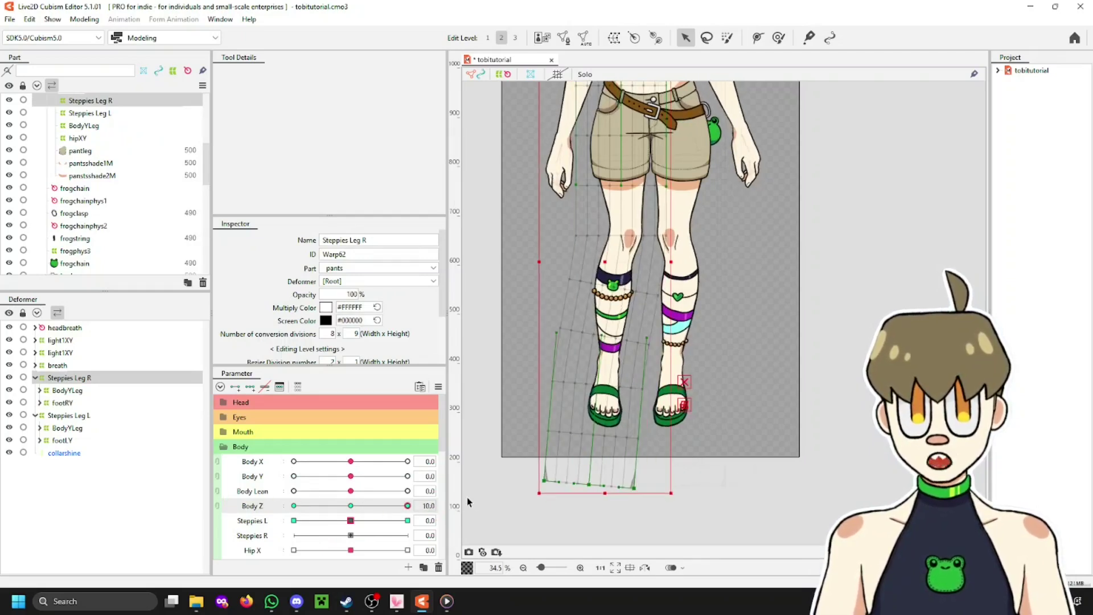
{"action": "left_click", "coordinate": [352, 505]}
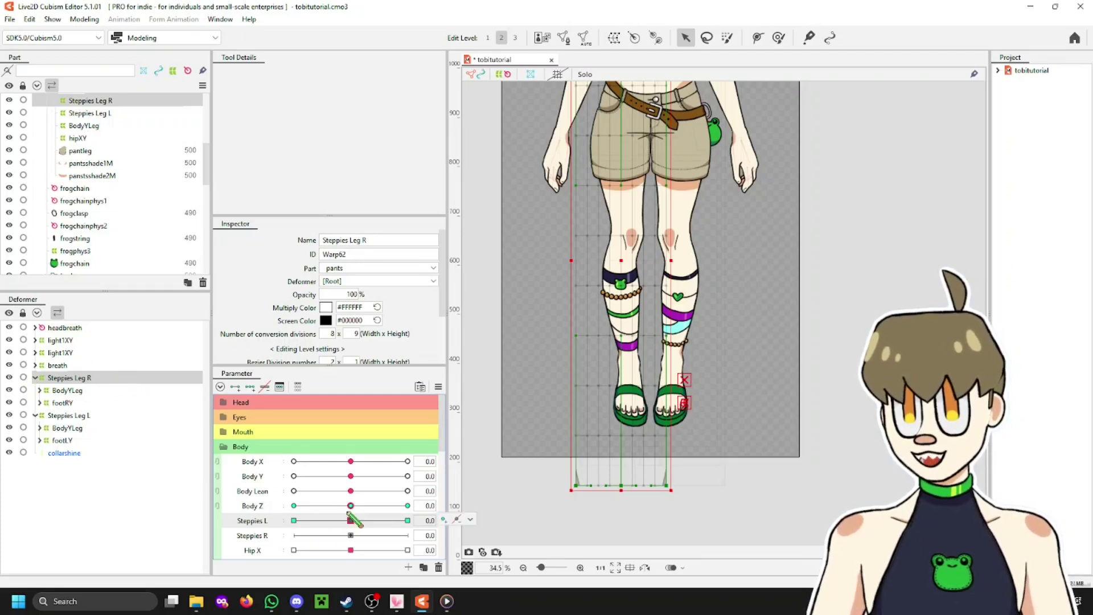
Reassign Steppies Leg R's keyforms from Steppies L to the Steppies R parameter
{"action": "left_click", "coordinate": [470, 519]}
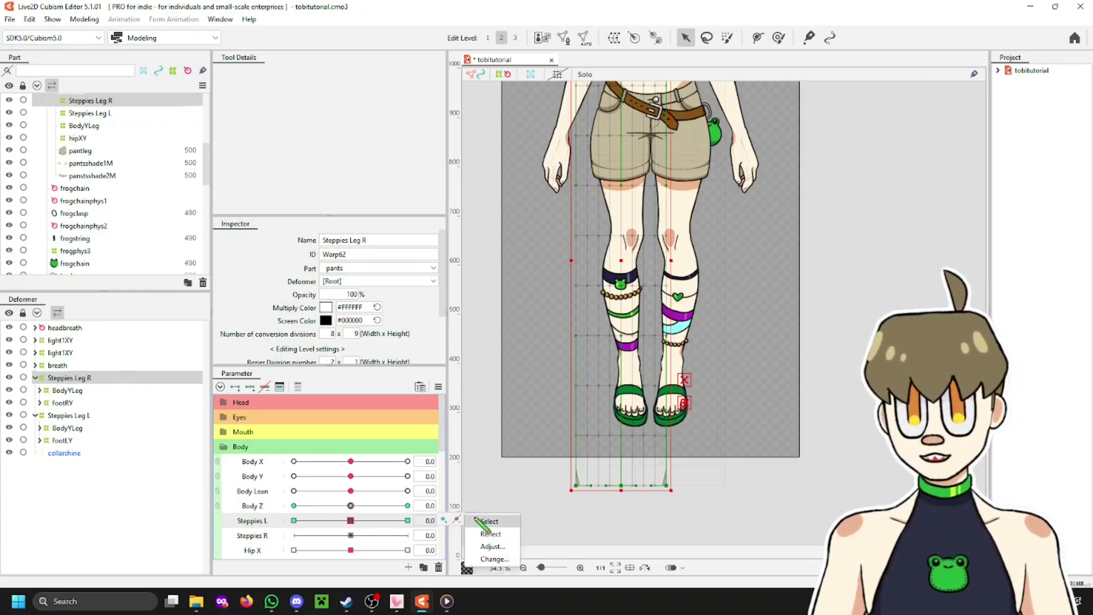
{"action": "left_click", "coordinate": [490, 560]}
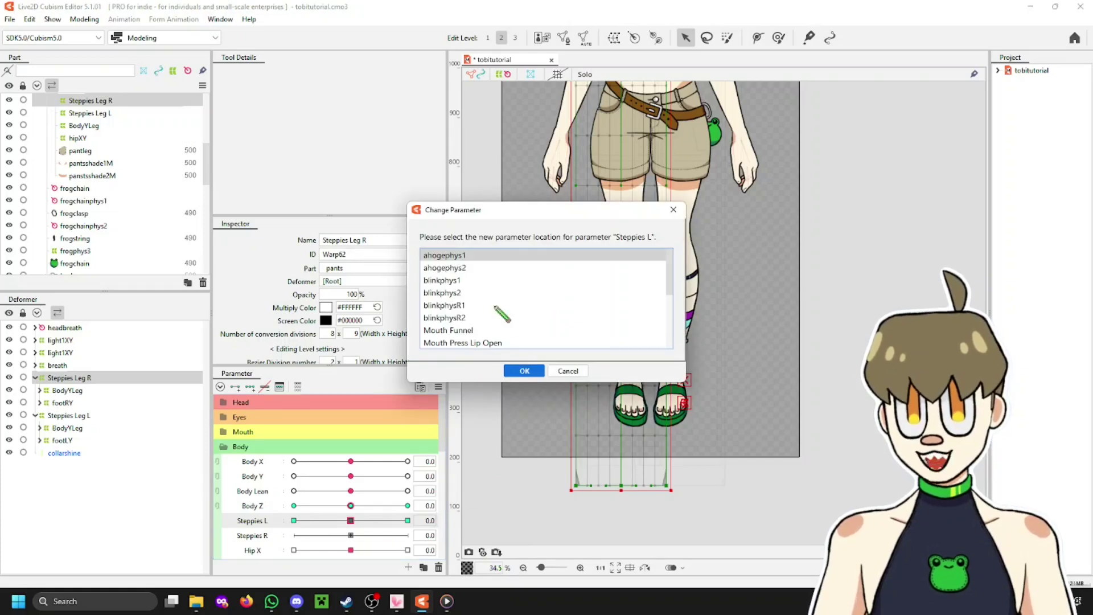
{"action": "scroll", "coordinate": [500, 290], "scroll_direction": "down", "scroll_amount": 3}
{"action": "left_click", "coordinate": [458, 278]}
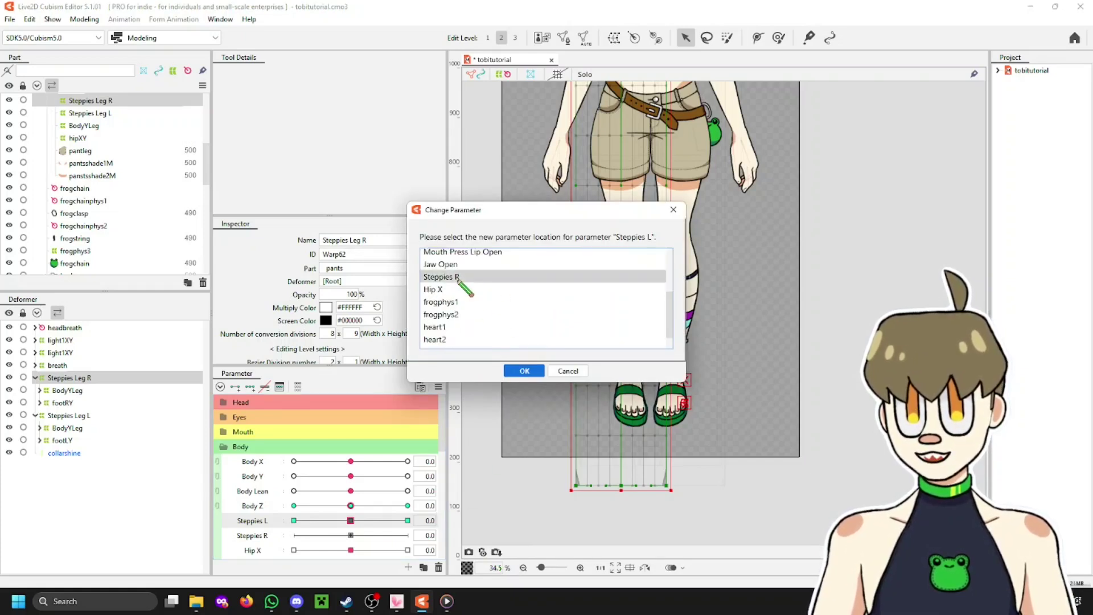
{"action": "left_click", "coordinate": [524, 371]}
Preview the Steppies R and Steppies L step poses, reset both to 0, and clear the selection
{"action": "left_click", "coordinate": [293, 536]}
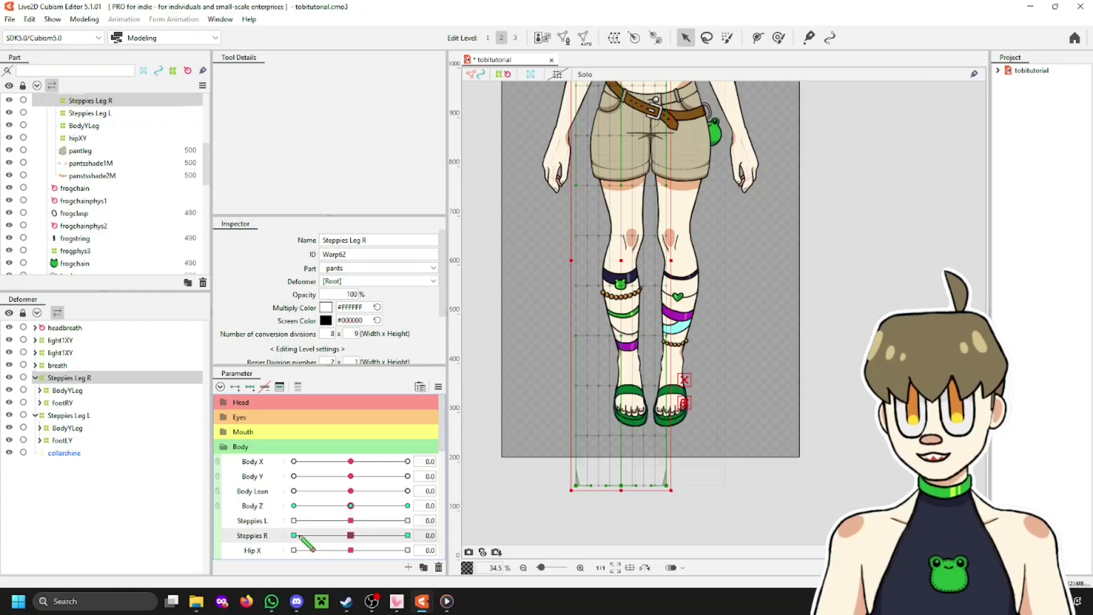
{"action": "left_click", "coordinate": [350, 535]}
{"action": "left_click", "coordinate": [294, 520]}
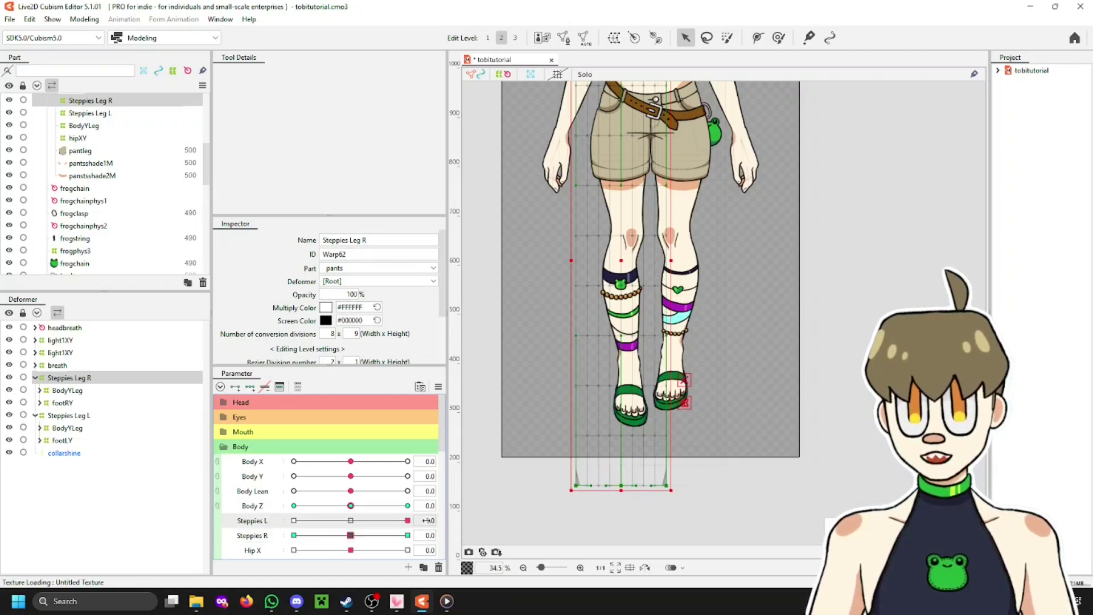
{"action": "left_click", "coordinate": [408, 521]}
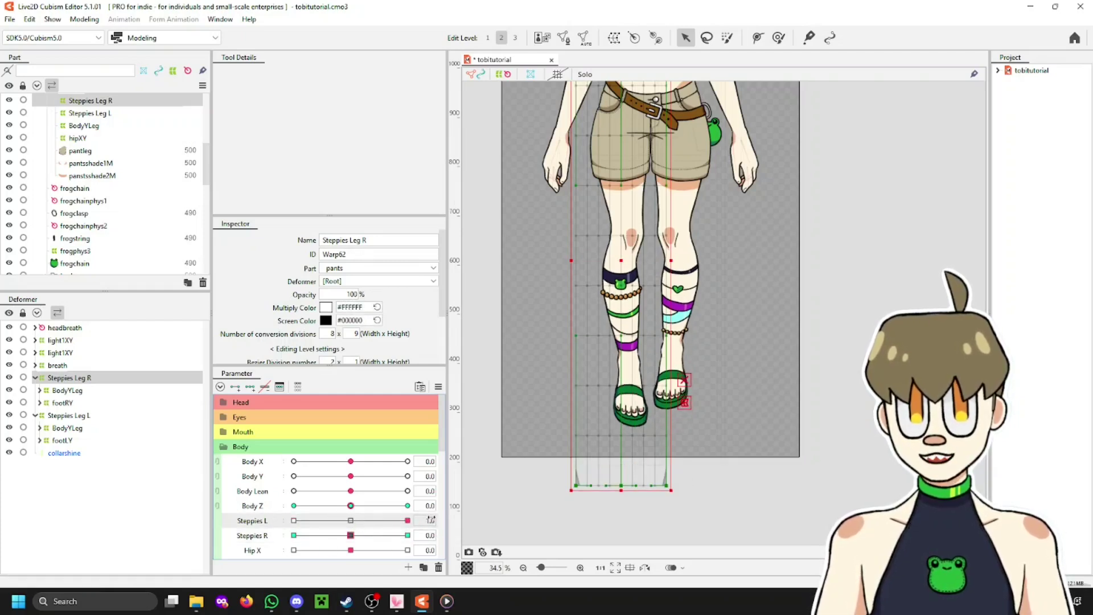
{"action": "left_click", "coordinate": [349, 521]}
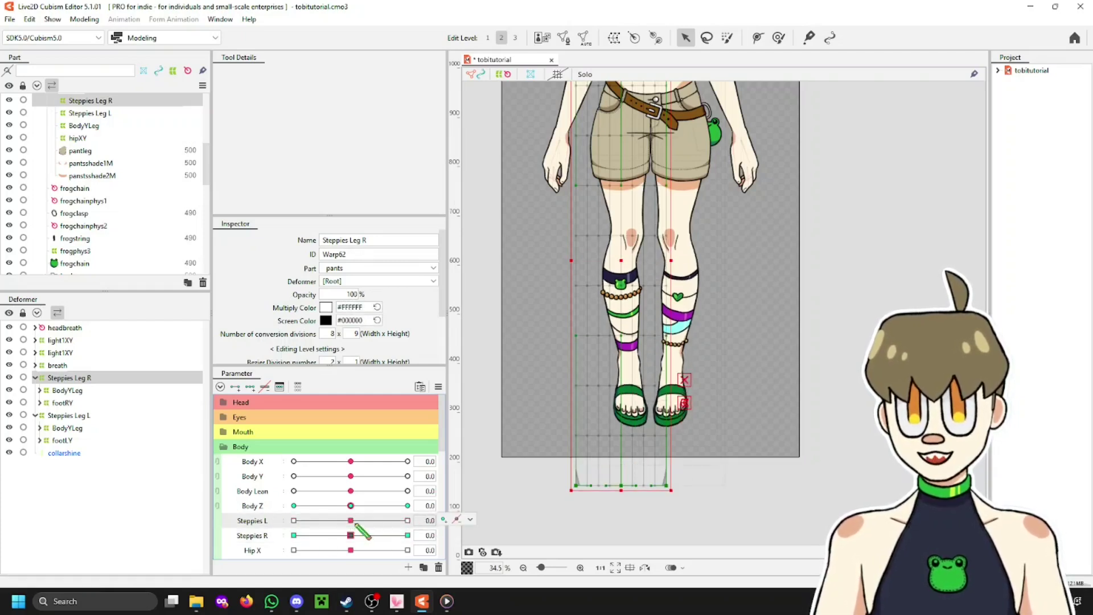
{"action": "left_click", "coordinate": [494, 415]}
{"action": "scroll", "coordinate": [648, 327], "scroll_direction": "down", "scroll_amount": 3}
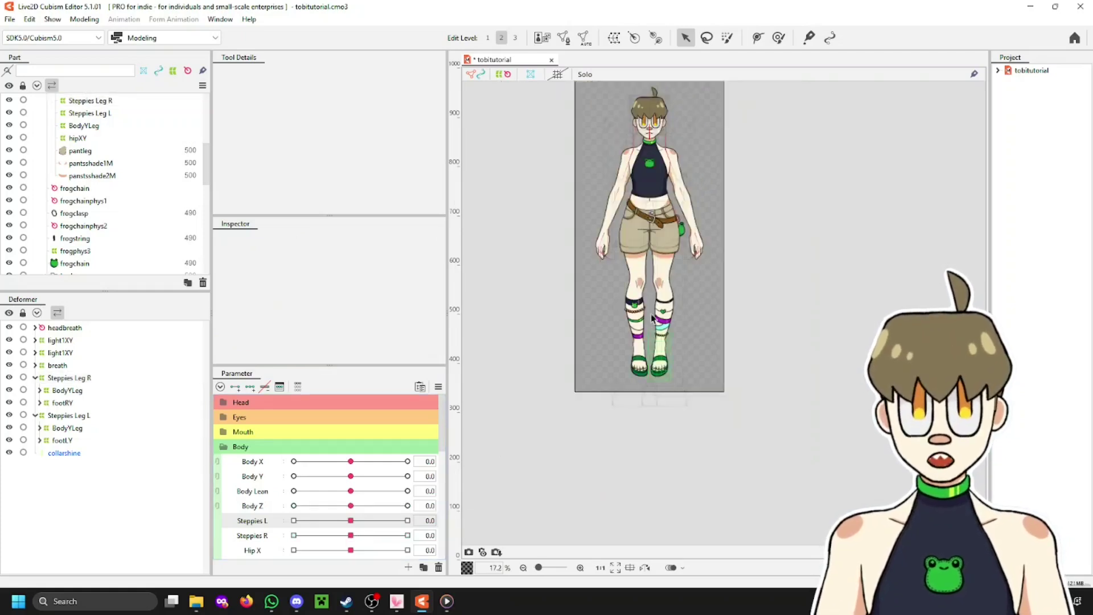
Open Modeling > Physics Settings and add a physics group named 'Steppies L'
{"action": "scroll", "coordinate": [623, 272], "scroll_direction": "up", "scroll_amount": 2}
{"action": "left_click", "coordinate": [84, 19]}
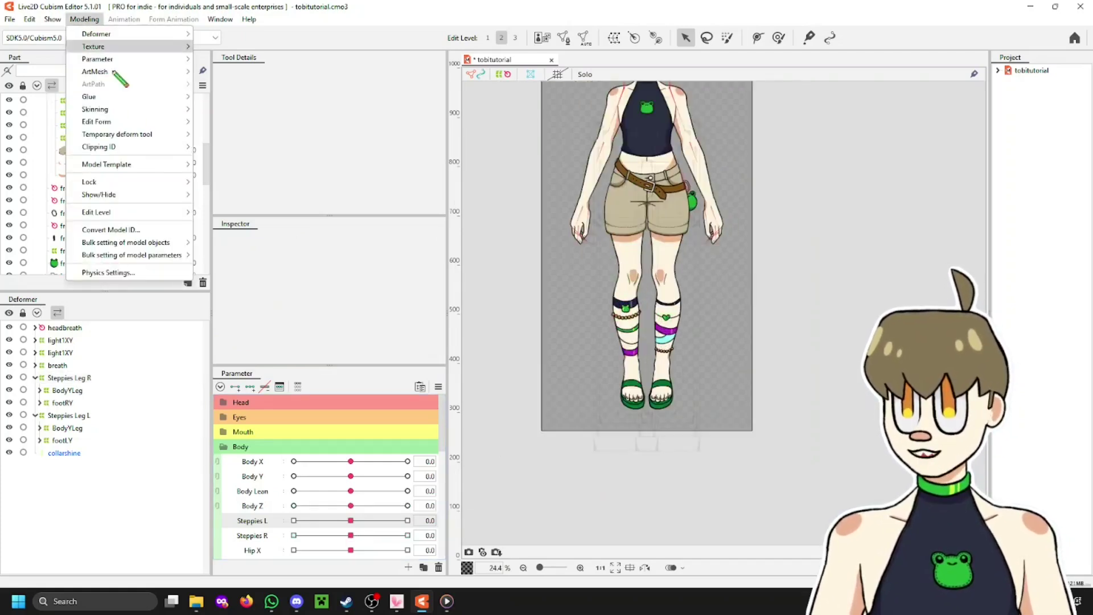
{"action": "left_click", "coordinate": [142, 269]}
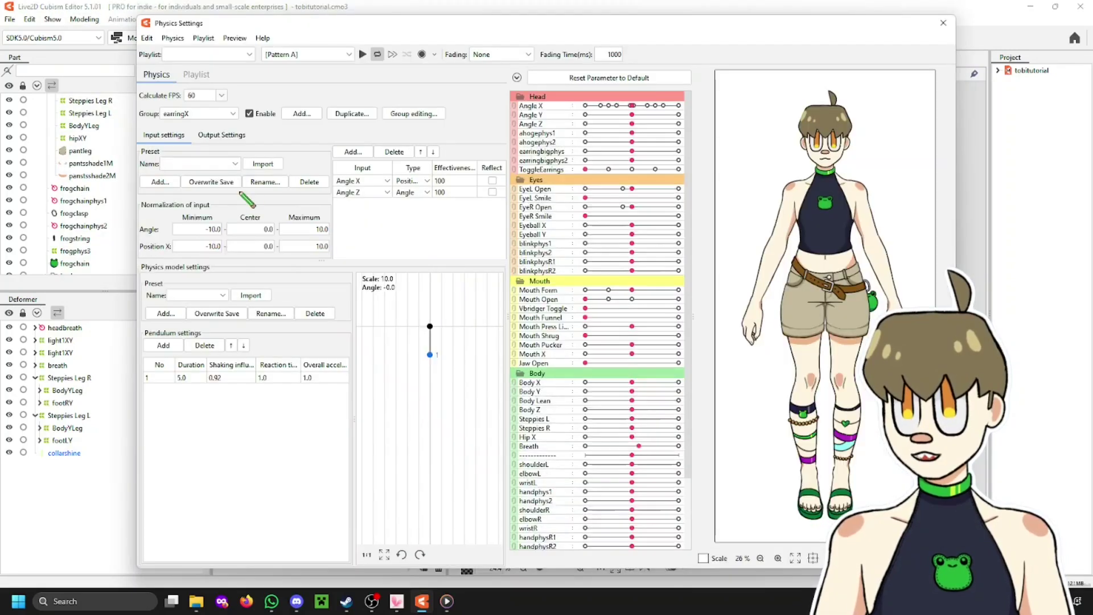
{"action": "left_click", "coordinate": [309, 115]}
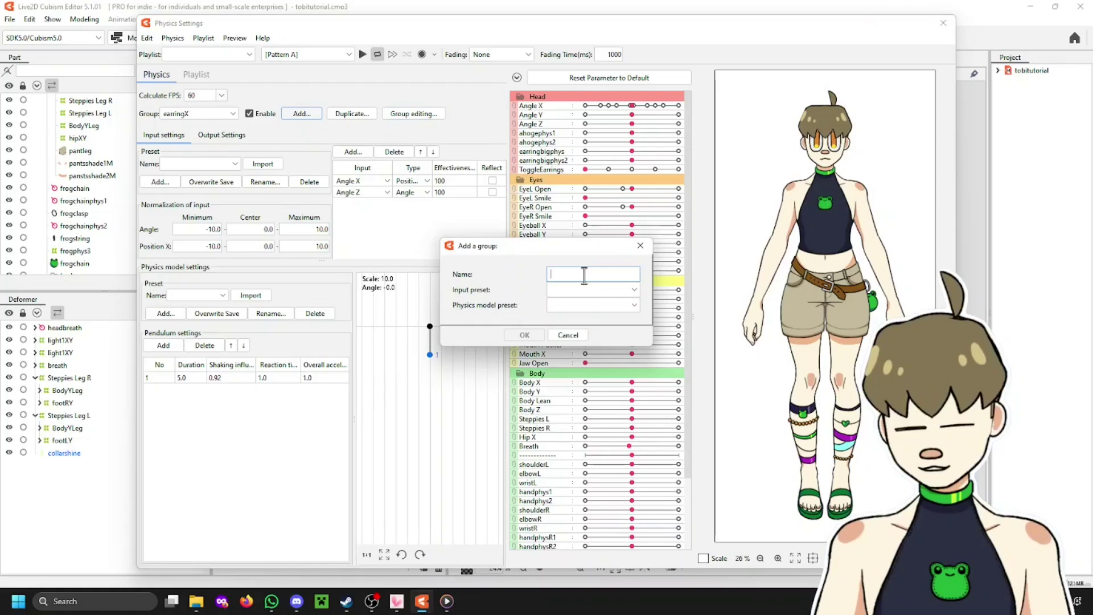
{"action": "type", "text": "Steppies L"}
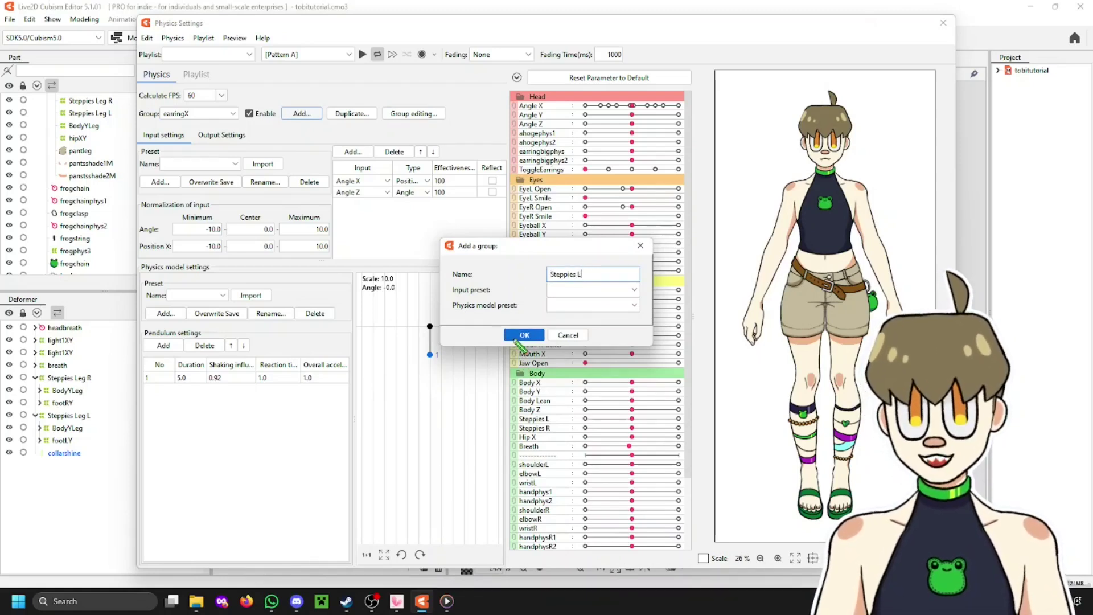
{"action": "left_click", "coordinate": [525, 335]}
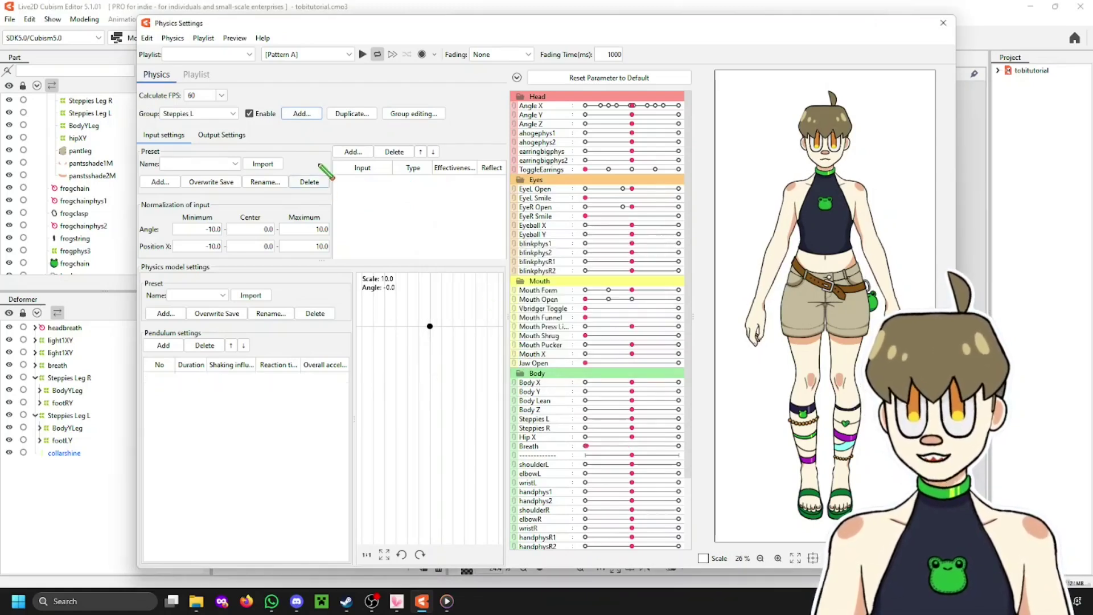
Add Body Z as a Position-type physics input and edit its effectiveness to 20
{"action": "left_click", "coordinate": [353, 151]}
{"action": "scroll", "coordinate": [558, 251], "scroll_direction": "down", "scroll_amount": 10}
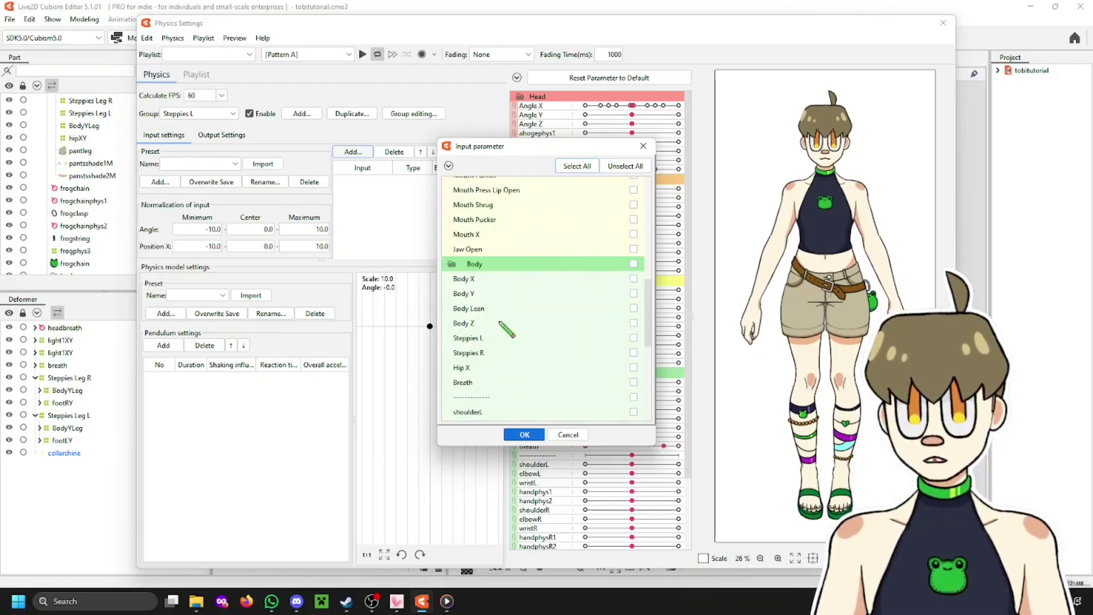
{"action": "left_click", "coordinate": [634, 323]}
{"action": "left_click", "coordinate": [525, 435]}
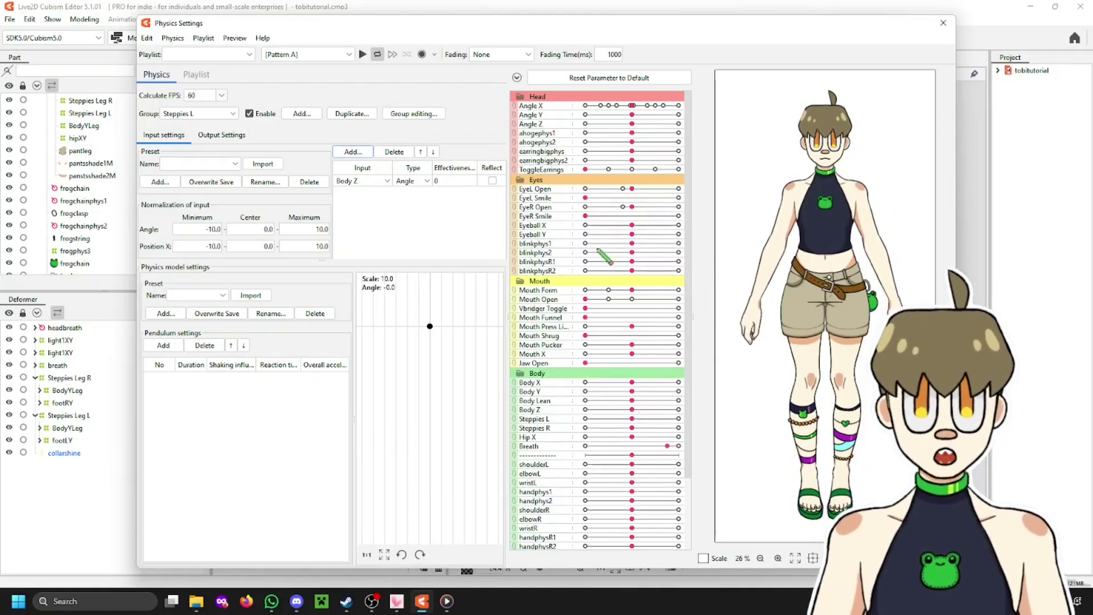
{"action": "left_click", "coordinate": [415, 181]}
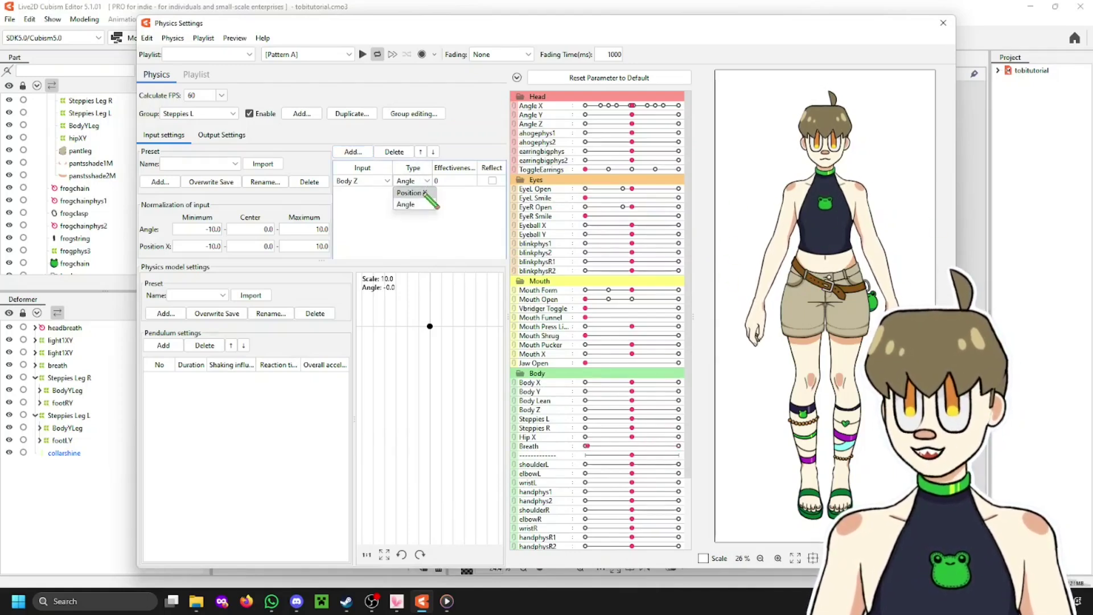
{"action": "left_click", "coordinate": [421, 193]}
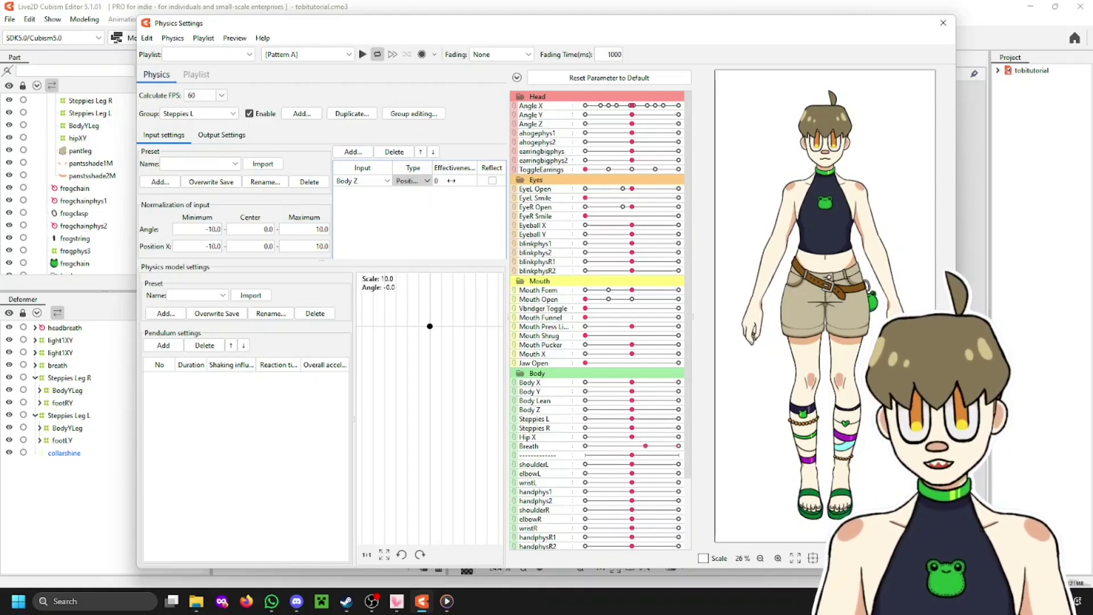
{"action": "left_click", "coordinate": [449, 180]}
{"action": "type", "text": "20"}
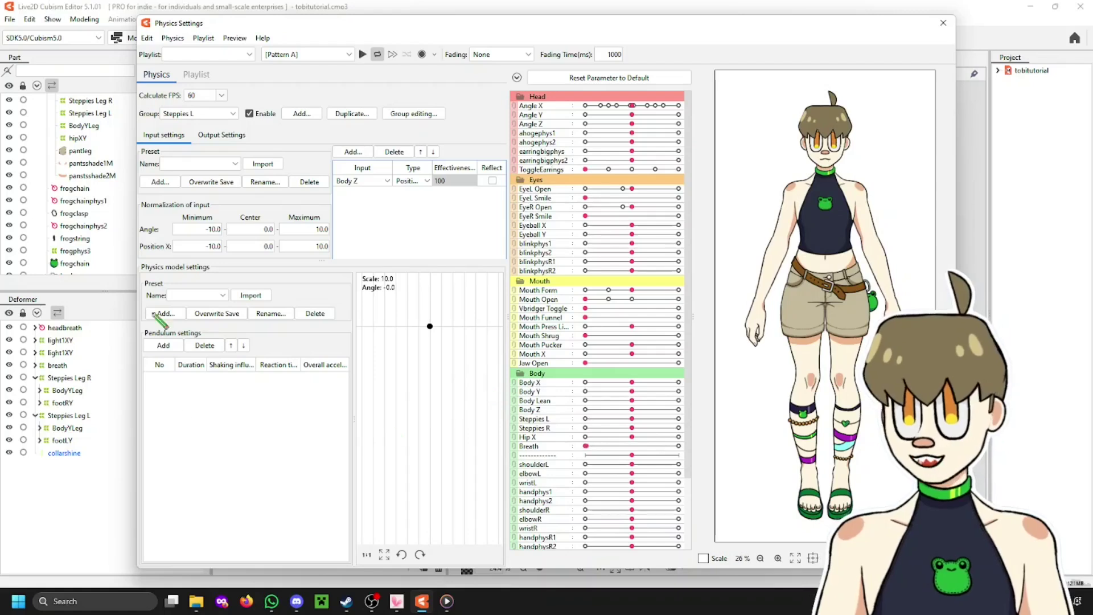
Add a pendulum with shaking influence 0.79
{"action": "left_click", "coordinate": [163, 345]}
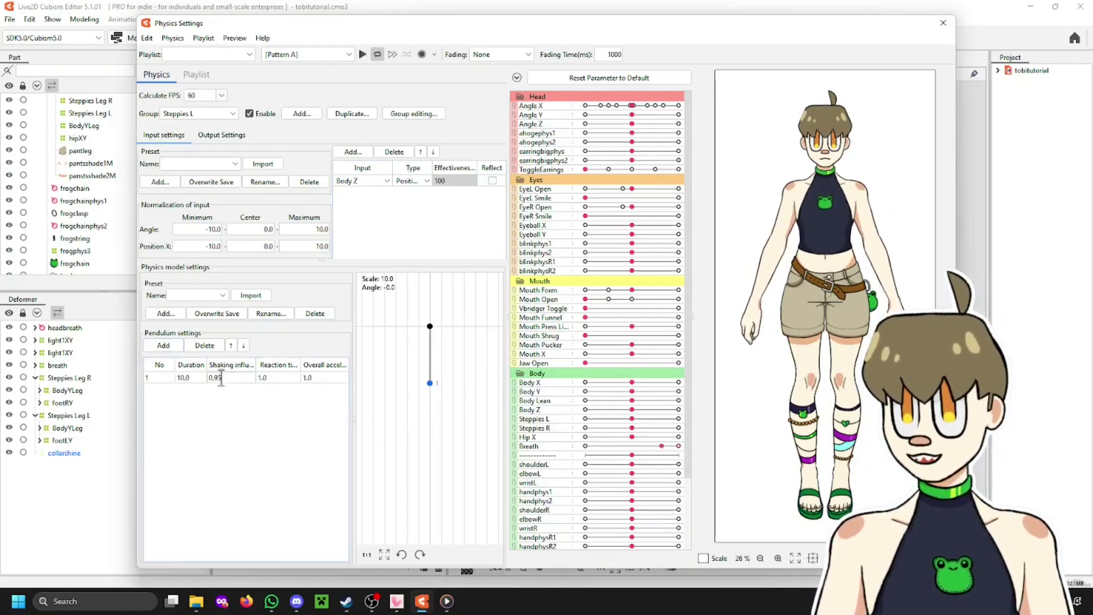
{"action": "type", "text": "0"}
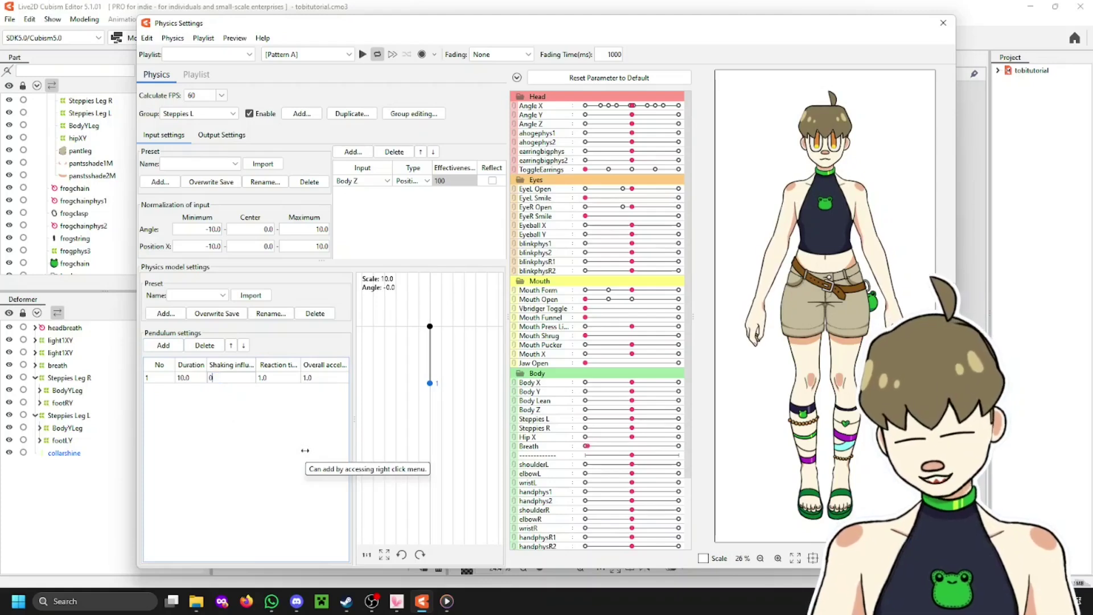
{"action": "key", "text": "Return"}
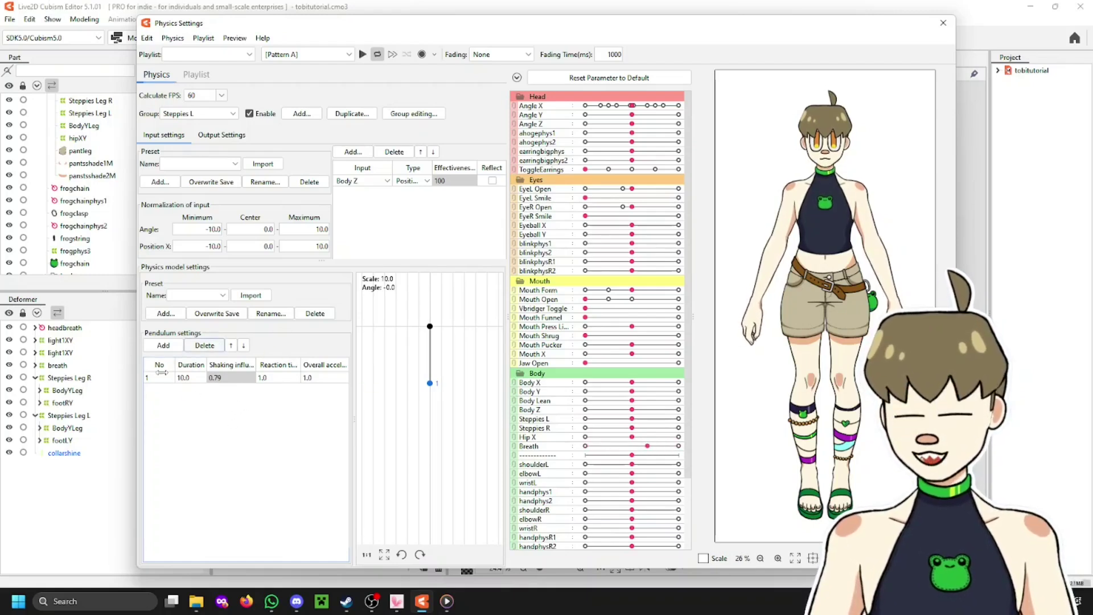
Set the Steppies L parameter as the group's output at effectiveness 100
{"action": "left_click", "coordinate": [223, 135]}
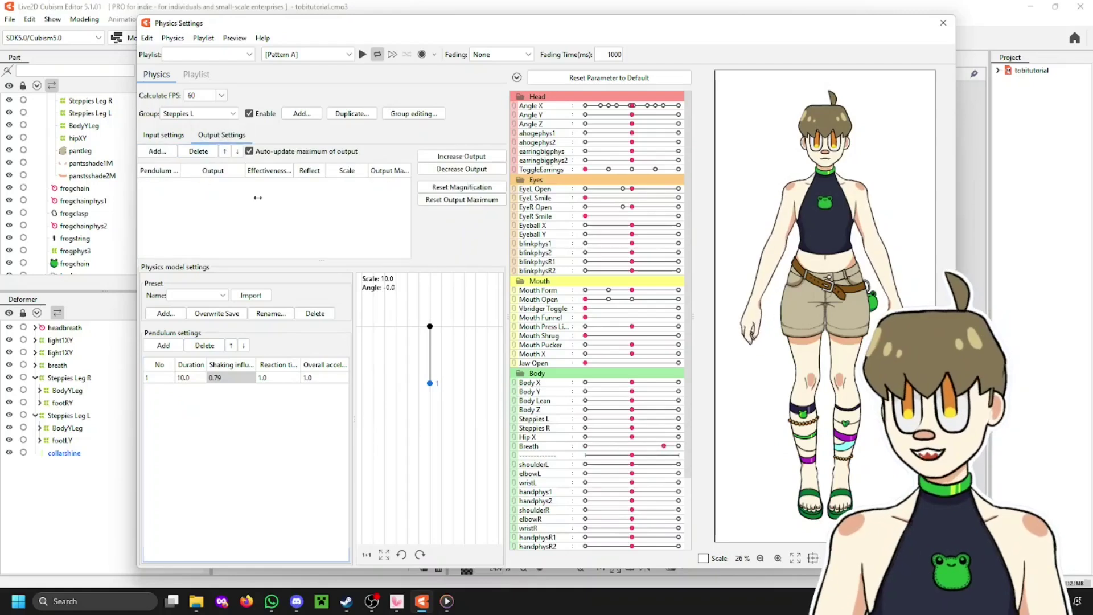
{"action": "left_click", "coordinate": [165, 156]}
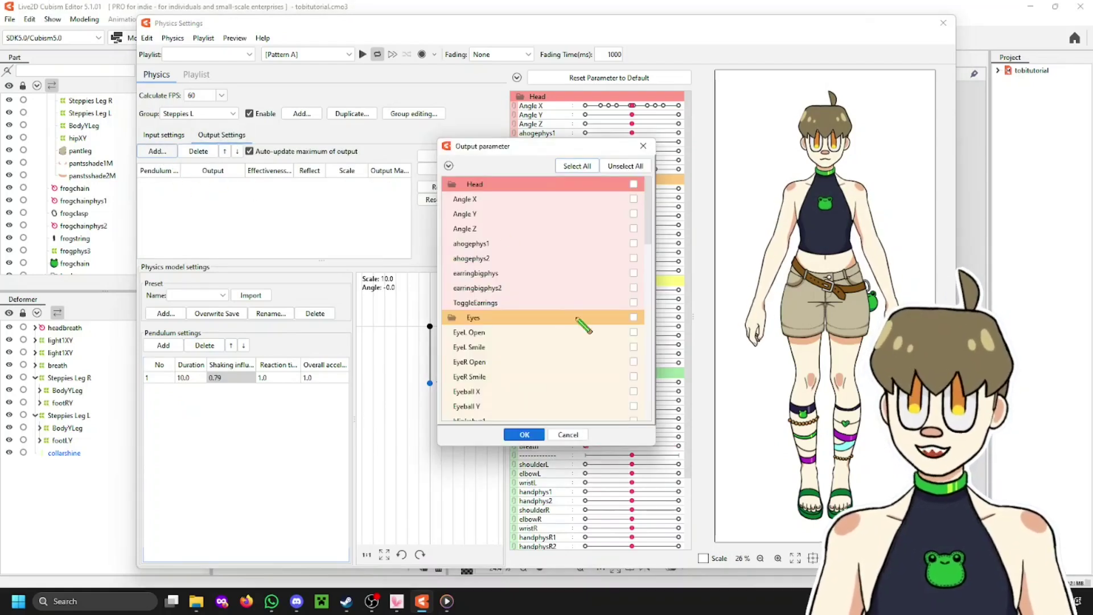
{"action": "scroll", "coordinate": [608, 307], "scroll_direction": "down", "scroll_amount": 10}
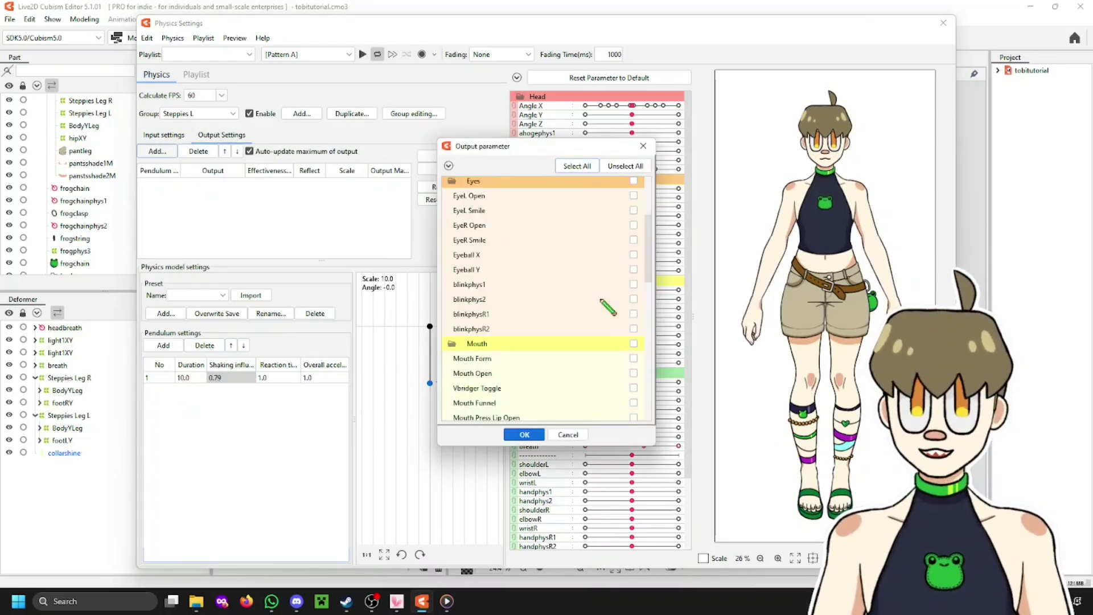
{"action": "scroll", "coordinate": [588, 294], "scroll_direction": "down", "scroll_amount": 1}
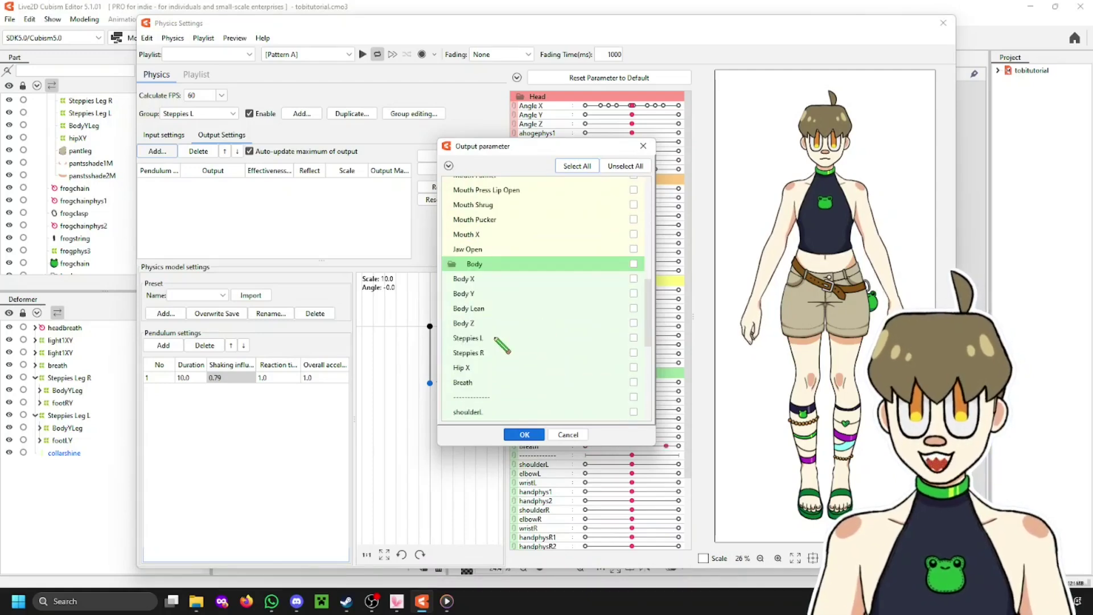
{"action": "left_click", "coordinate": [524, 435]}
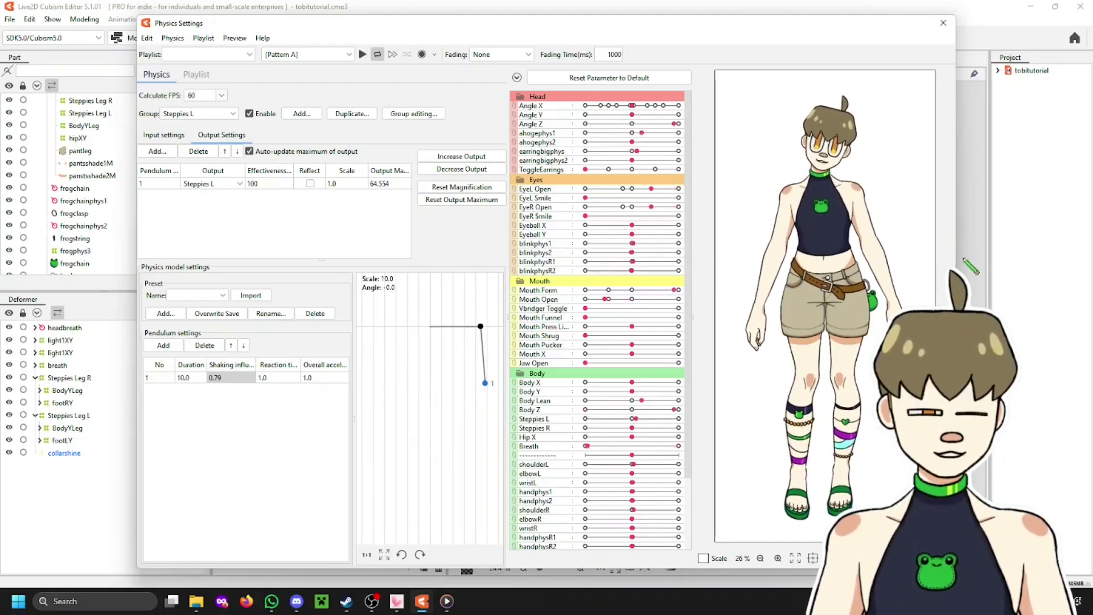
{"action": "left_click", "coordinate": [164, 135]}
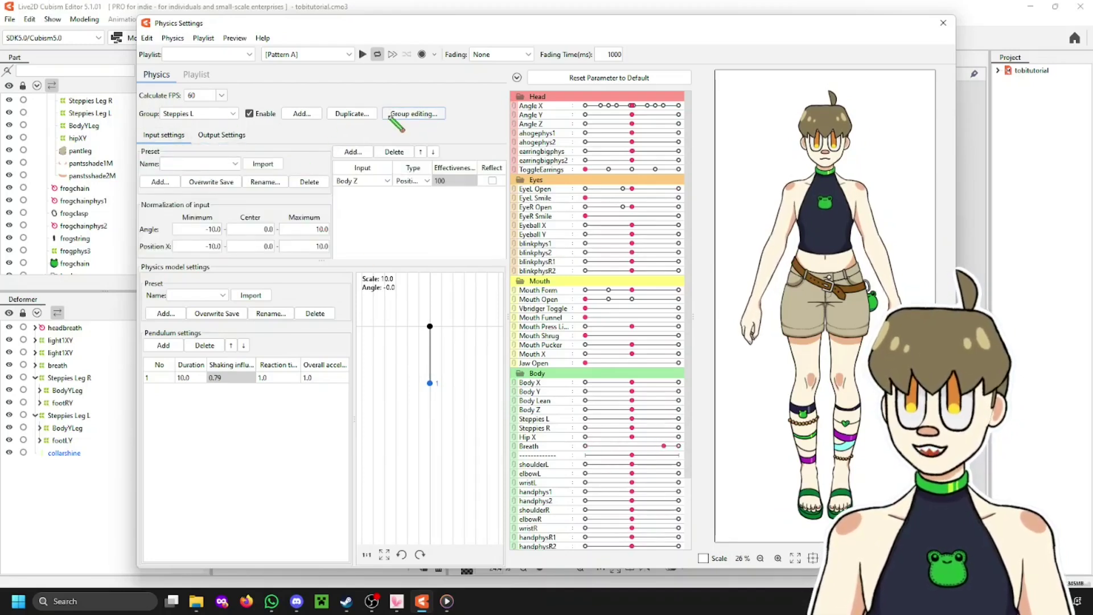
Duplicate the Steppies L physics group as 'Steppies R'
{"action": "left_click", "coordinate": [352, 113]}
{"action": "left_click", "coordinate": [555, 286]}
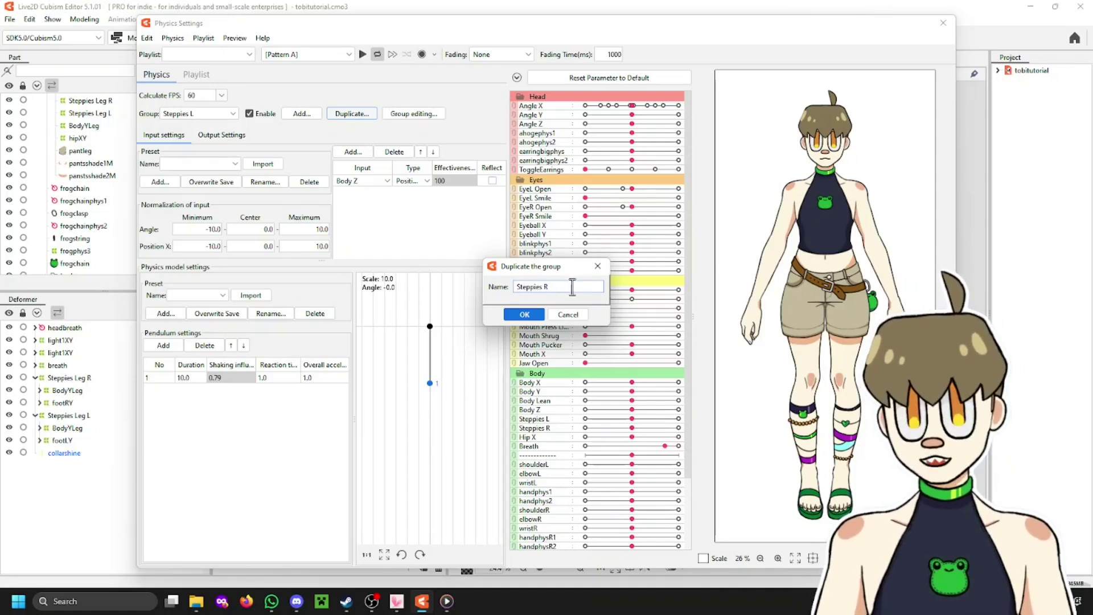
{"action": "left_click", "coordinate": [523, 316]}
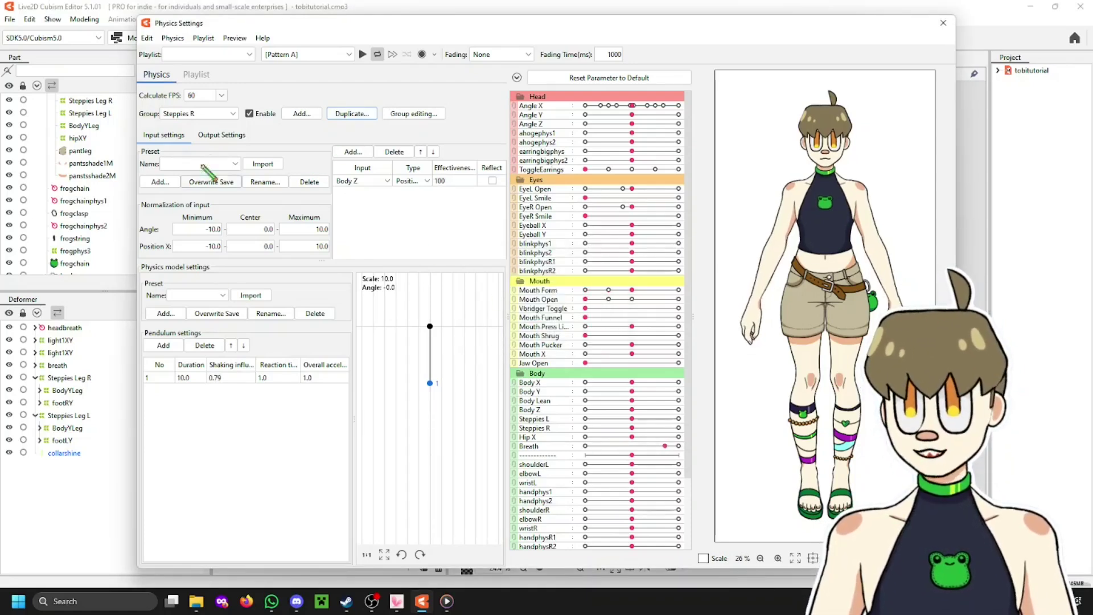
Change the Steppies R group's output to the Steppies R parameter and close Physics Settings
{"action": "left_click", "coordinate": [221, 135]}
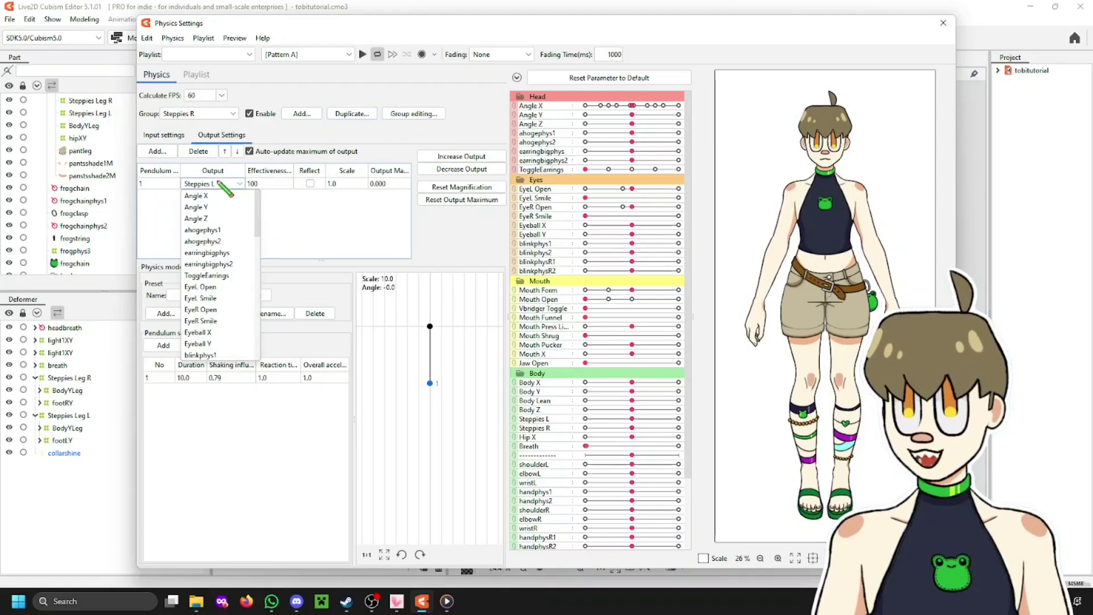
{"action": "scroll", "coordinate": [234, 233], "scroll_direction": "down", "scroll_amount": 3}
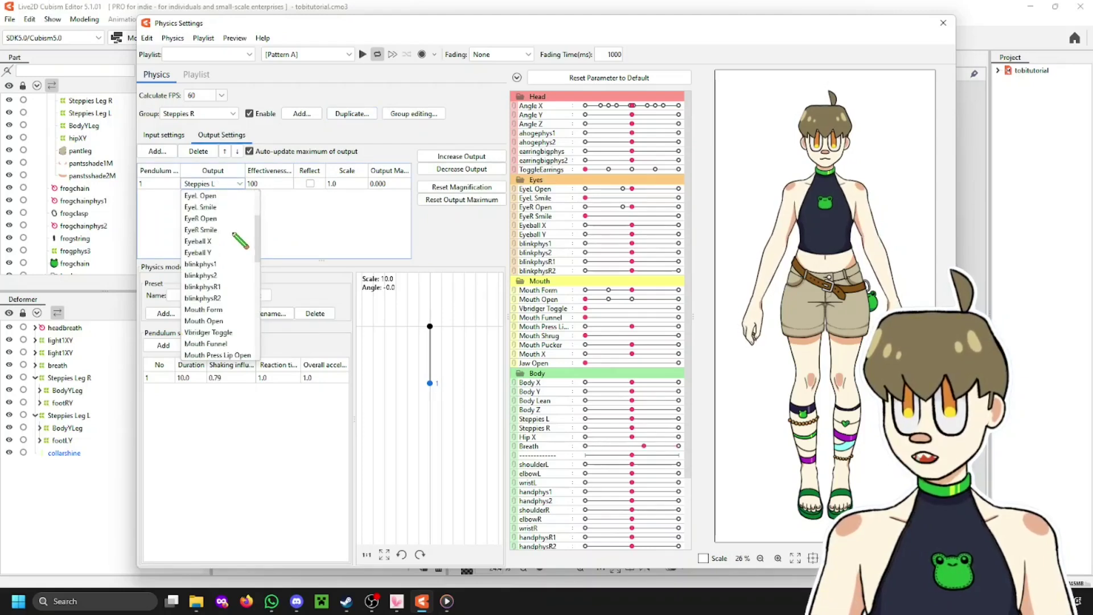
{"action": "scroll", "coordinate": [240, 241], "scroll_direction": "down", "scroll_amount": 3}
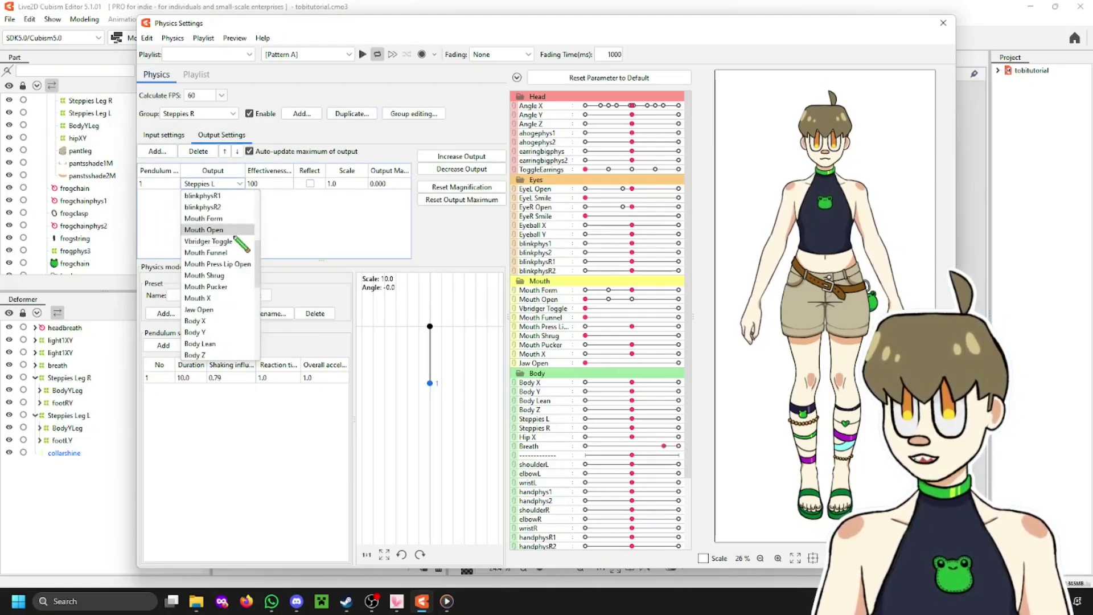
{"action": "scroll", "coordinate": [238, 241], "scroll_direction": "down", "scroll_amount": 1}
{"action": "left_click", "coordinate": [211, 344]}
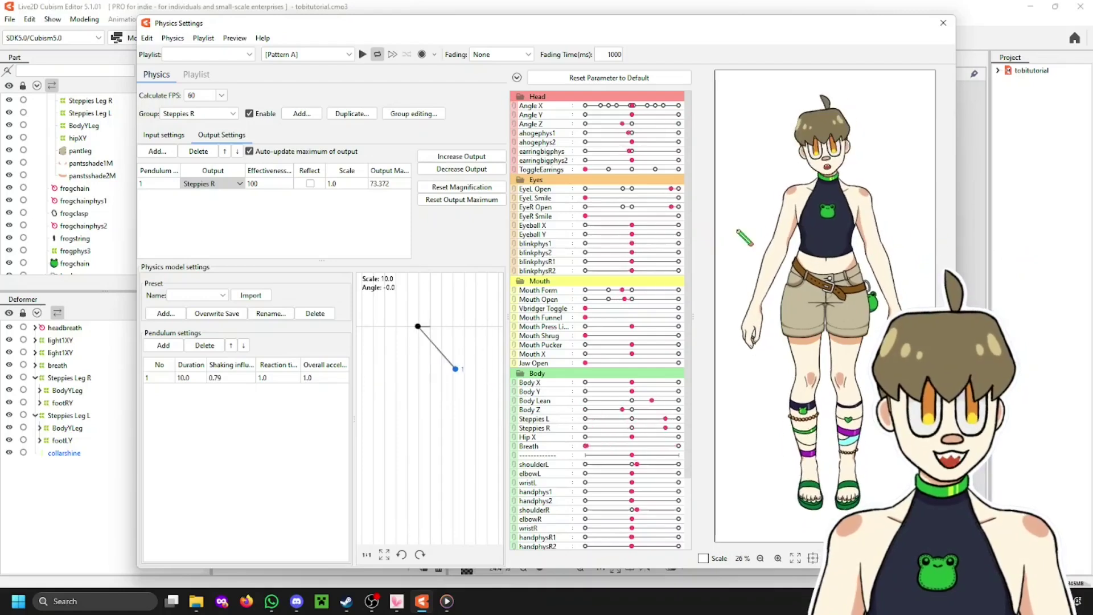
{"action": "key", "text": "Escape"}
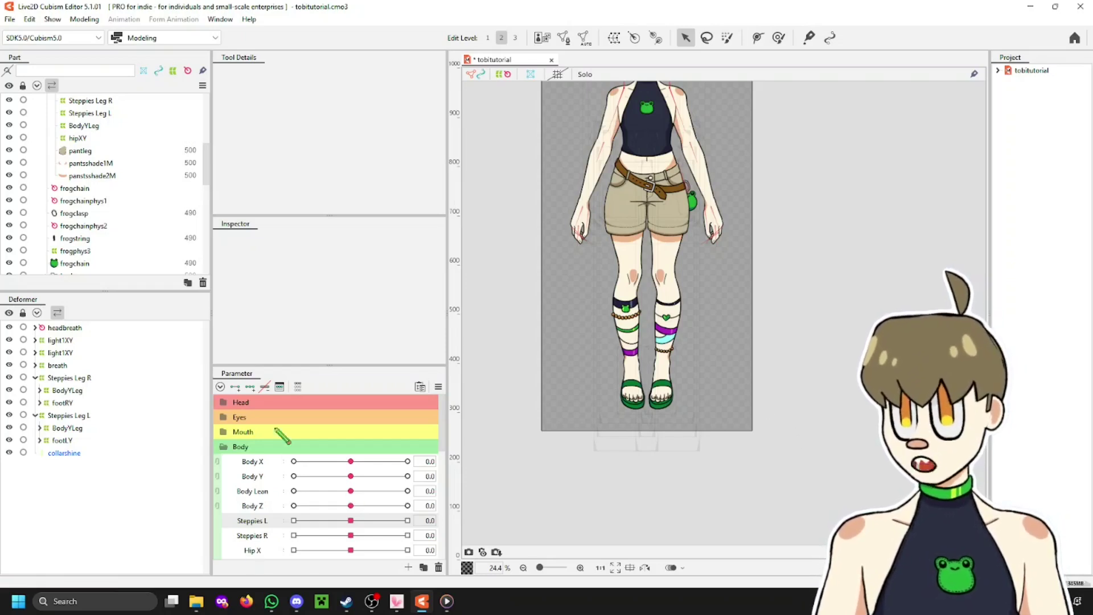
{"action": "left_click", "coordinate": [84, 416]}
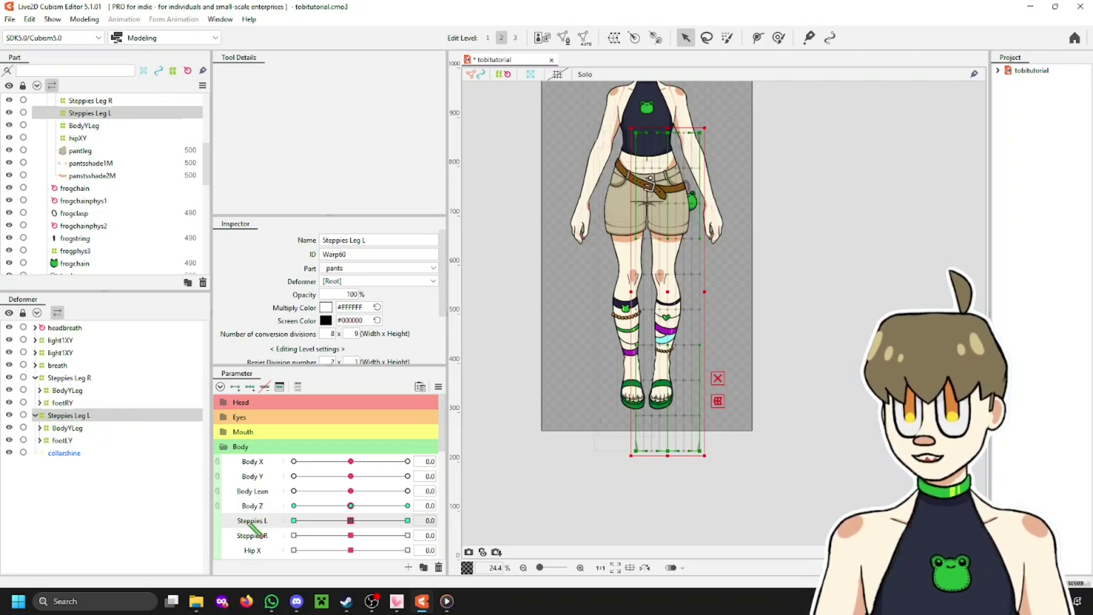
{"action": "left_click", "coordinate": [351, 506]}
{"action": "left_click_drag", "start_coordinate": [351, 506], "coordinate": [280, 507]}
{"action": "left_click", "coordinate": [351, 520]}
{"action": "left_click_drag", "start_coordinate": [377, 521], "coordinate": [408, 520]}
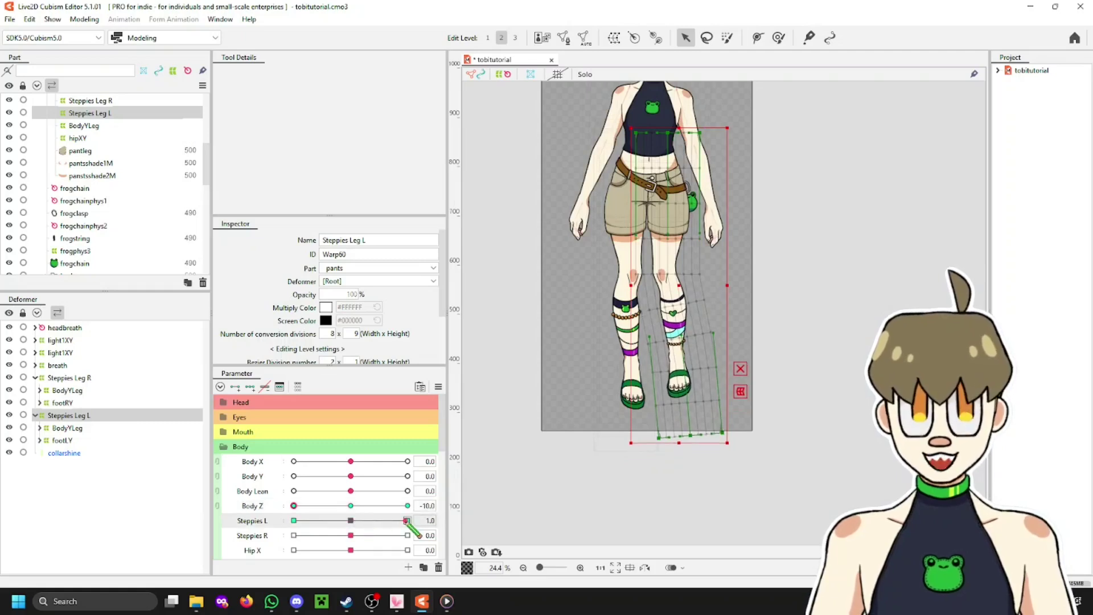
{"action": "left_click_drag", "start_coordinate": [298, 520], "coordinate": [421, 529]}
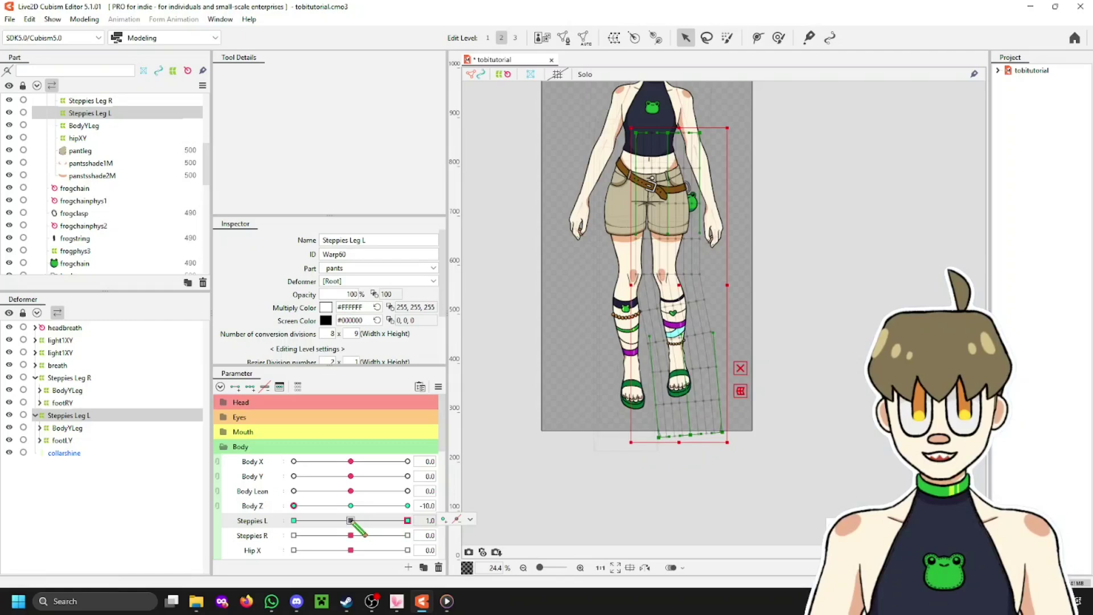
{"action": "left_click_drag", "start_coordinate": [350, 520], "coordinate": [351, 508]}
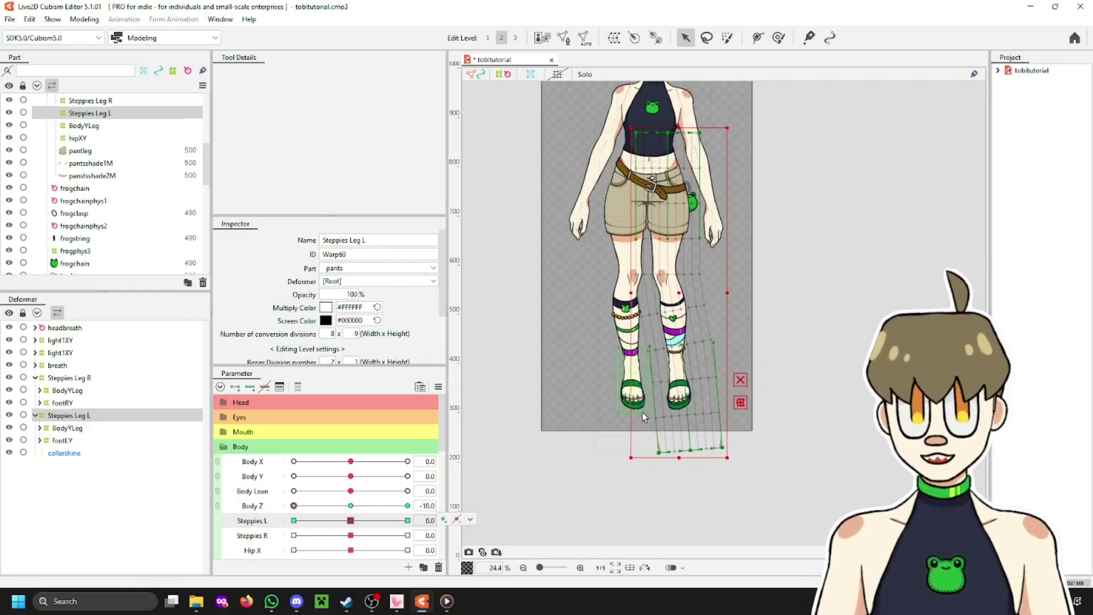
{"action": "scroll", "coordinate": [642, 412], "scroll_direction": "down", "scroll_amount": 2}
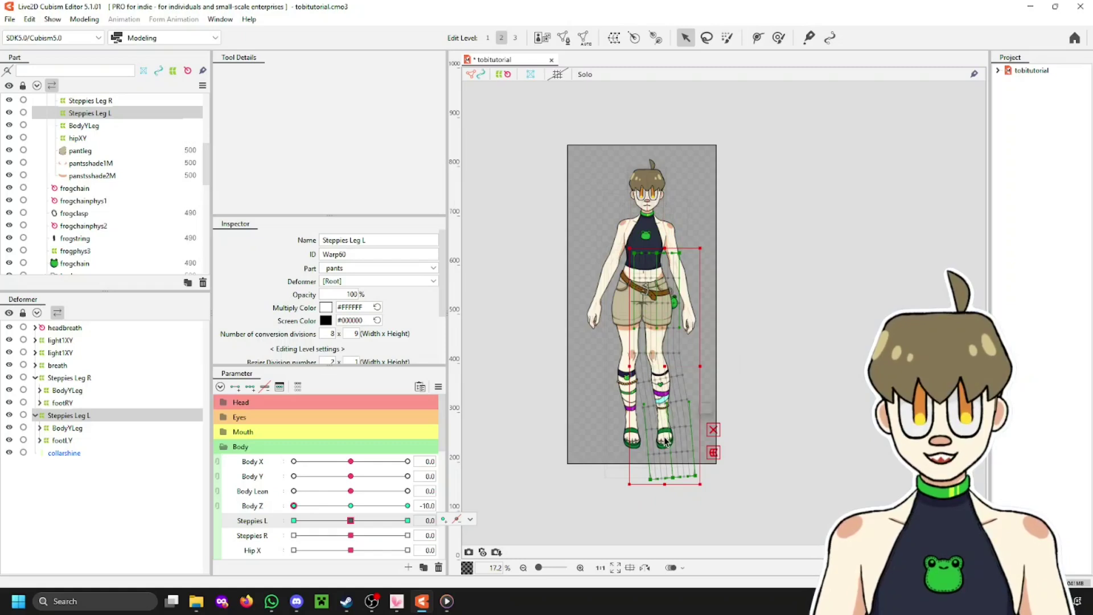
{"action": "scroll", "coordinate": [665, 440], "scroll_direction": "up", "scroll_amount": 2}
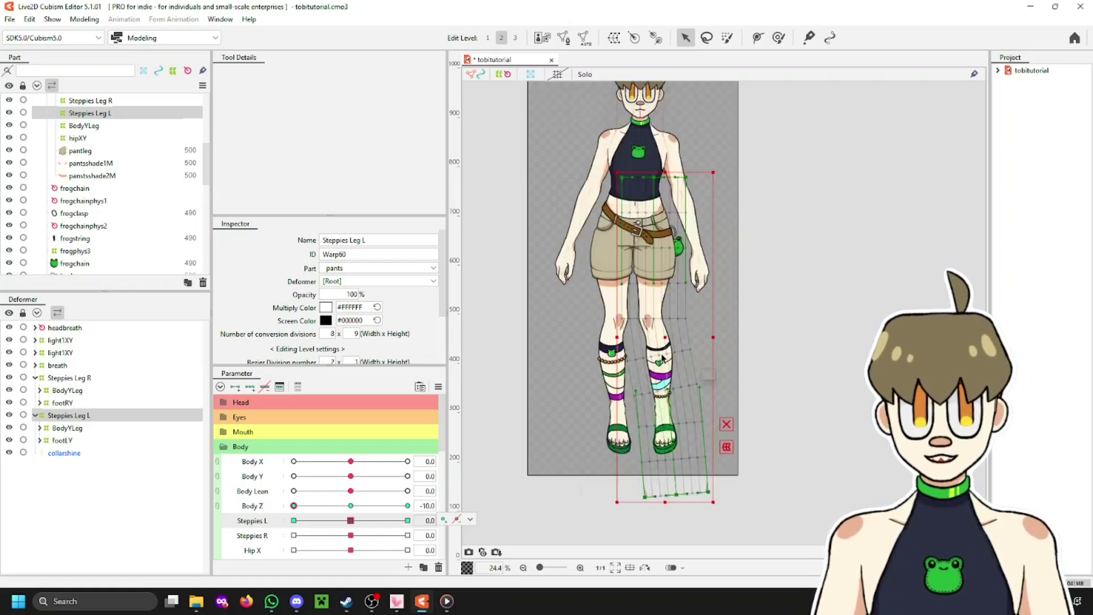
{"action": "left_click", "coordinate": [339, 505]}
{"action": "left_click_drag", "start_coordinate": [304, 506], "coordinate": [285, 507]}
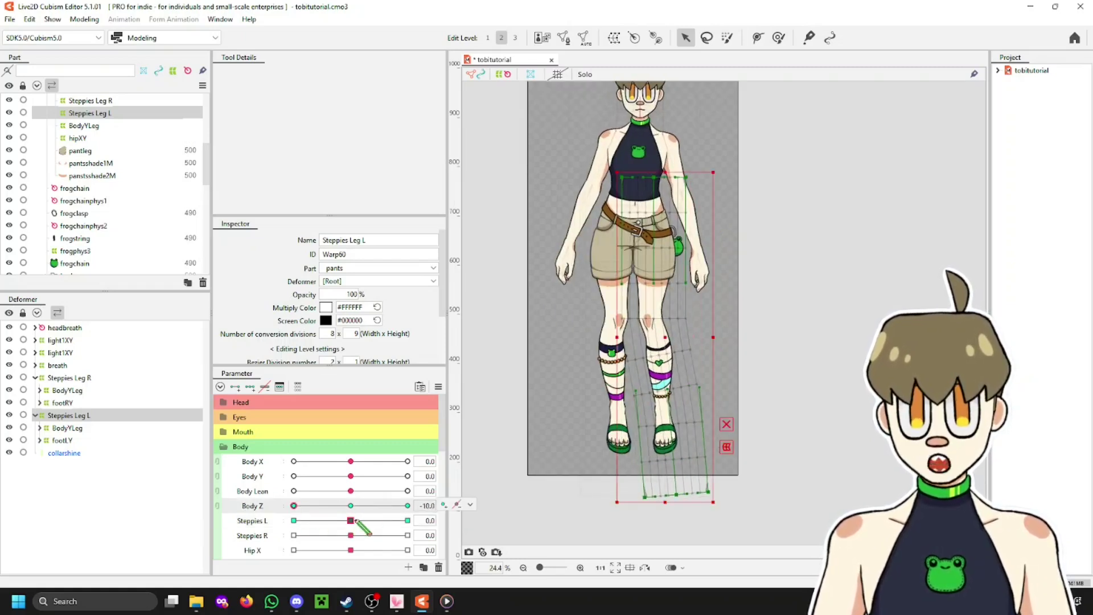
{"action": "left_click_drag", "start_coordinate": [361, 520], "coordinate": [447, 507]}
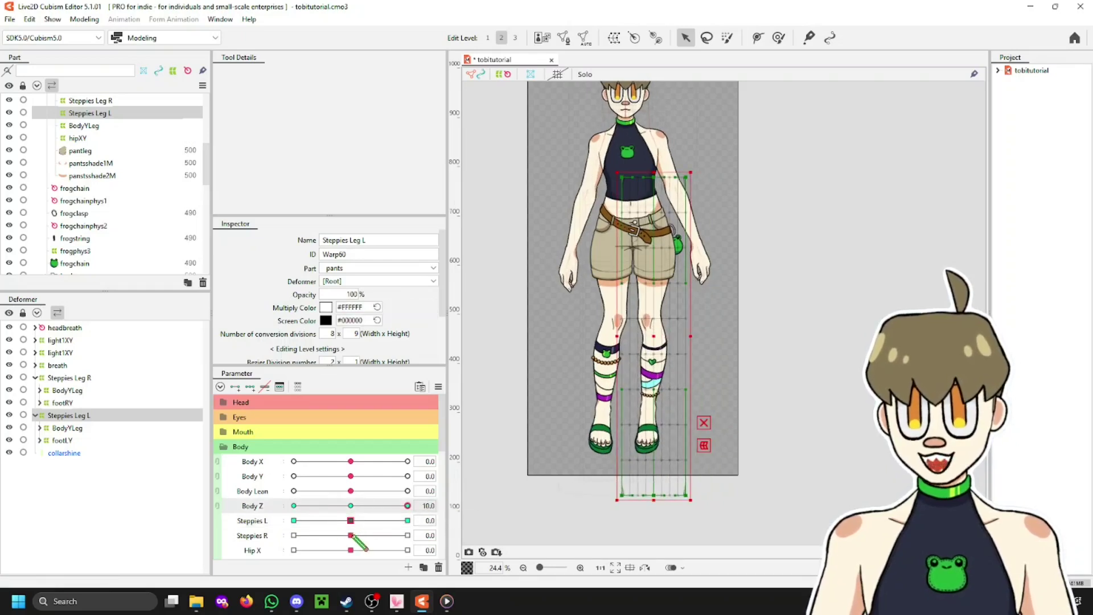
{"action": "left_click_drag", "start_coordinate": [350, 536], "coordinate": [407, 536]}
{"action": "left_click", "coordinate": [351, 535]}
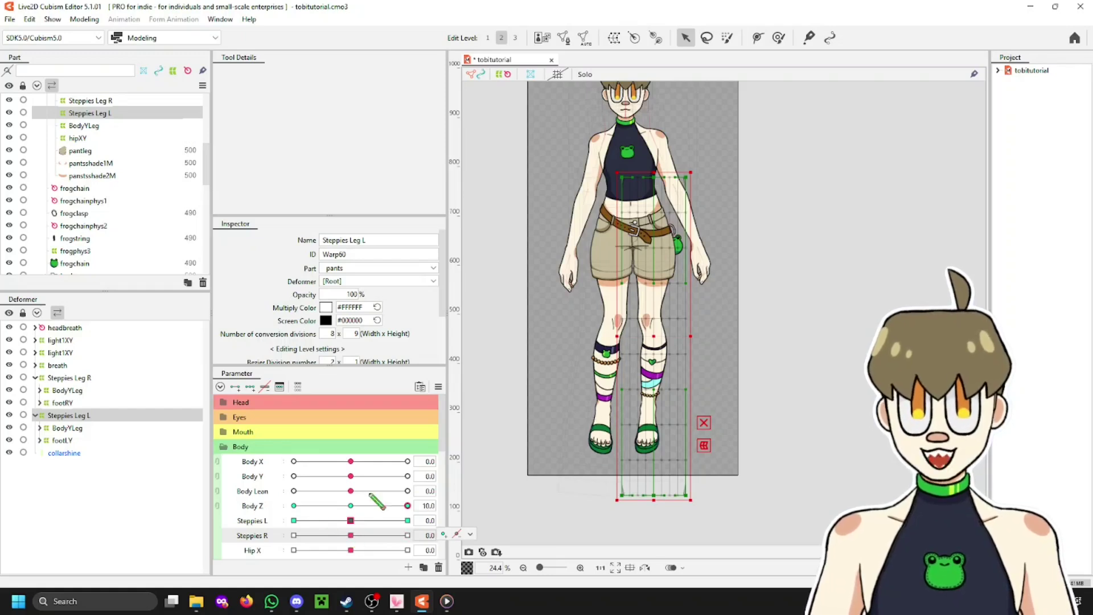
{"action": "left_click", "coordinate": [351, 505]}
{"action": "left_click_drag", "start_coordinate": [325, 506], "coordinate": [286, 512]}
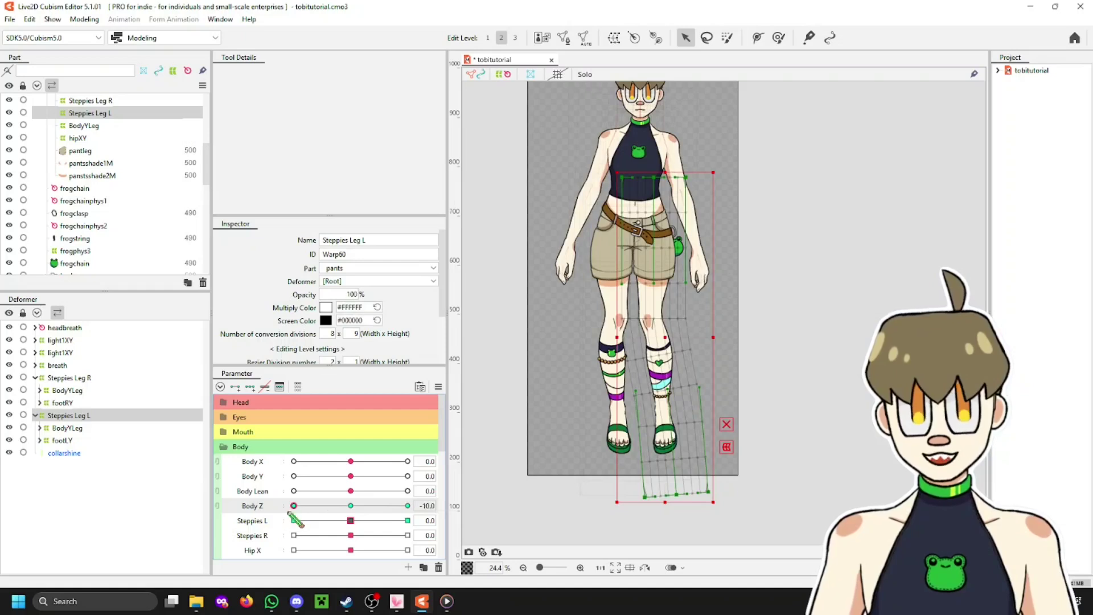
{"action": "left_click", "coordinate": [350, 505]}
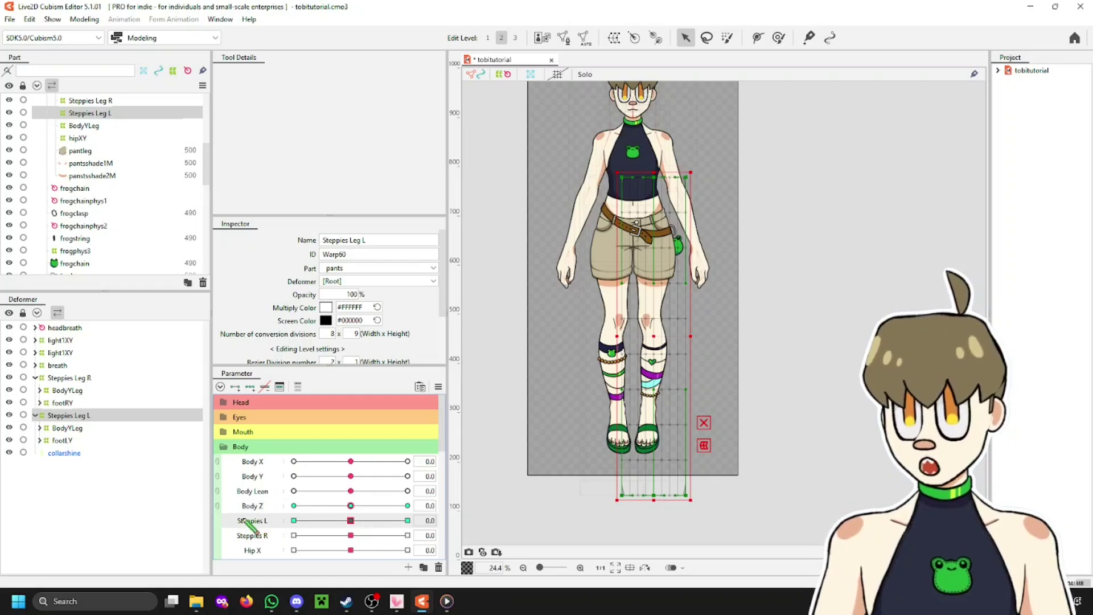
Open Limit Settings for Blend Shape Weights and turn Body Z to -10
{"action": "left_click", "coordinate": [438, 386]}
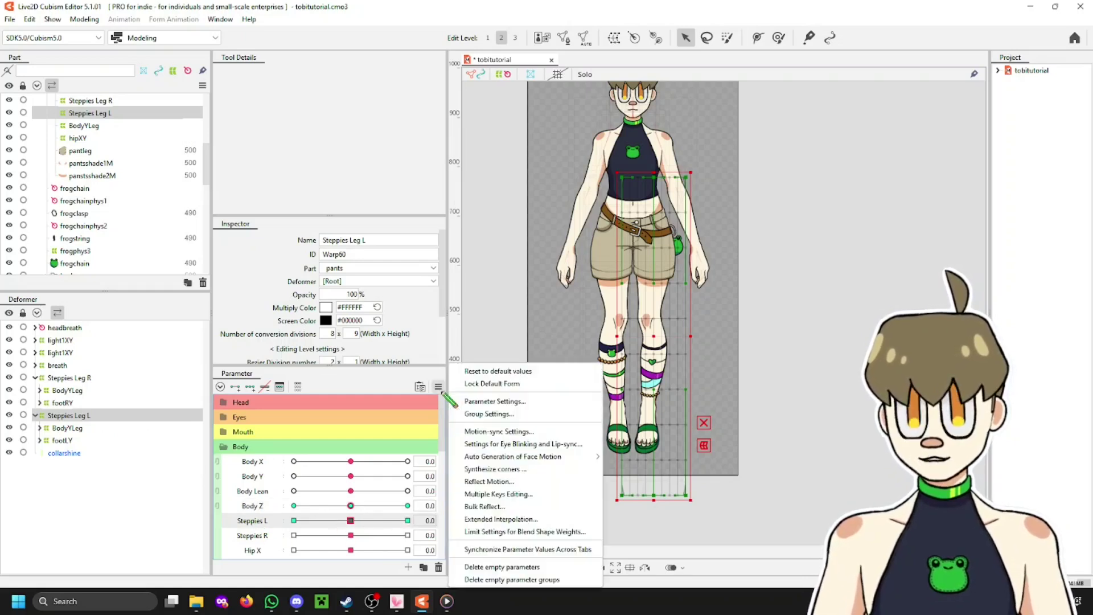
{"action": "left_click", "coordinate": [504, 531]}
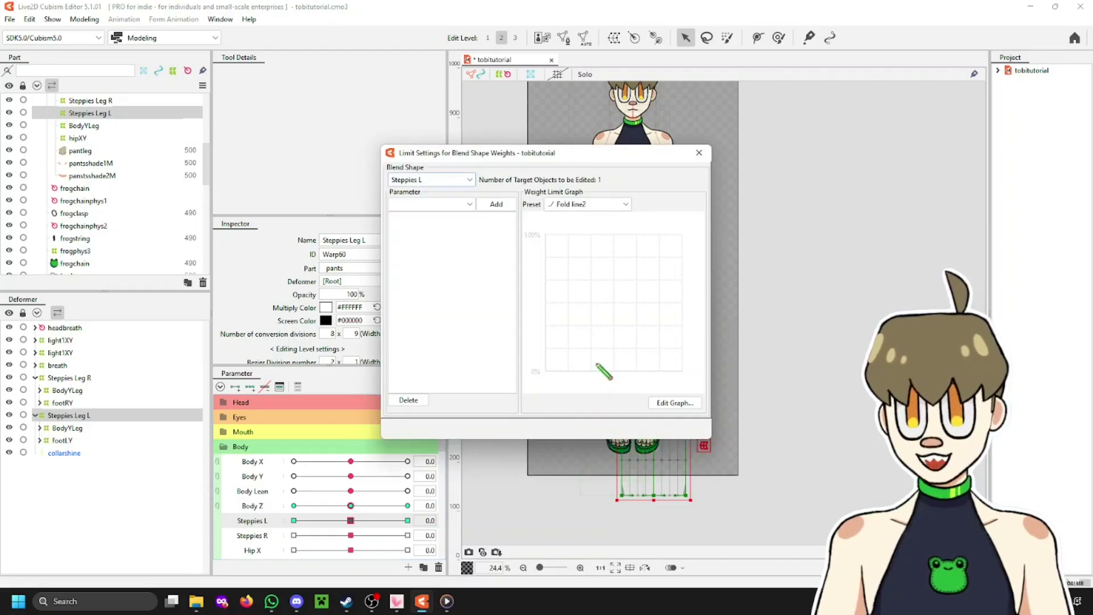
{"action": "left_click_drag", "start_coordinate": [529, 158], "coordinate": [917, 148]}
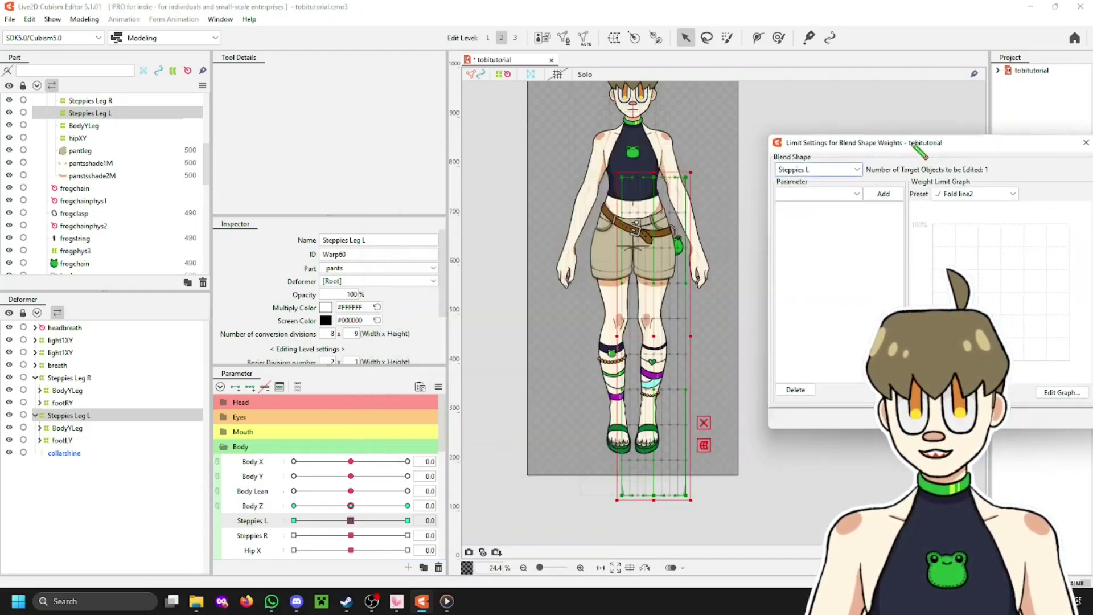
{"action": "left_click_drag", "start_coordinate": [351, 506], "coordinate": [285, 505]}
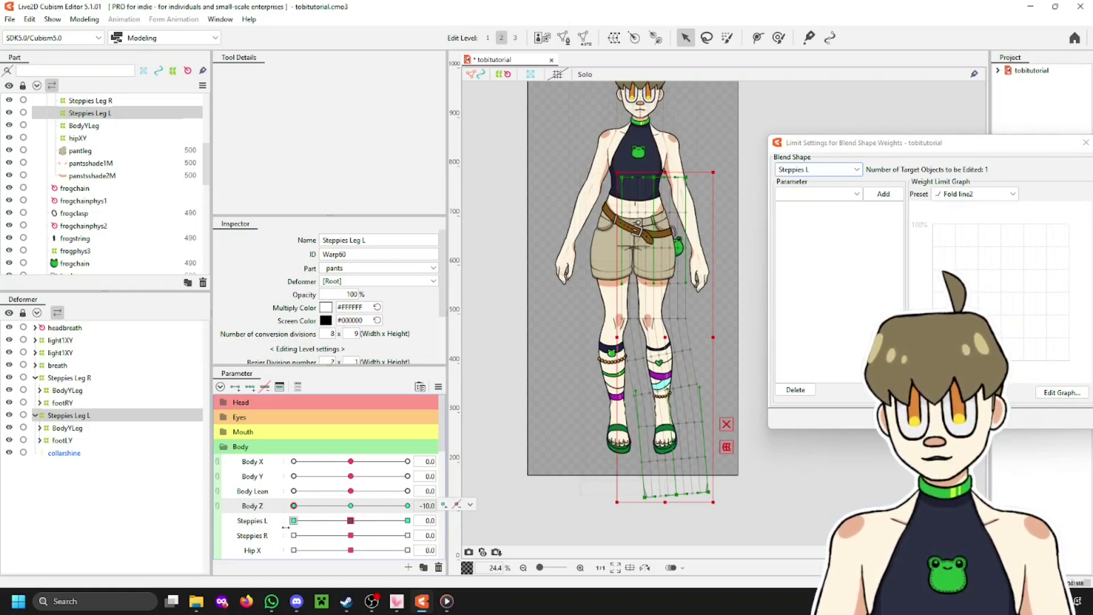
{"action": "left_click_drag", "start_coordinate": [872, 147], "coordinate": [735, 156]}
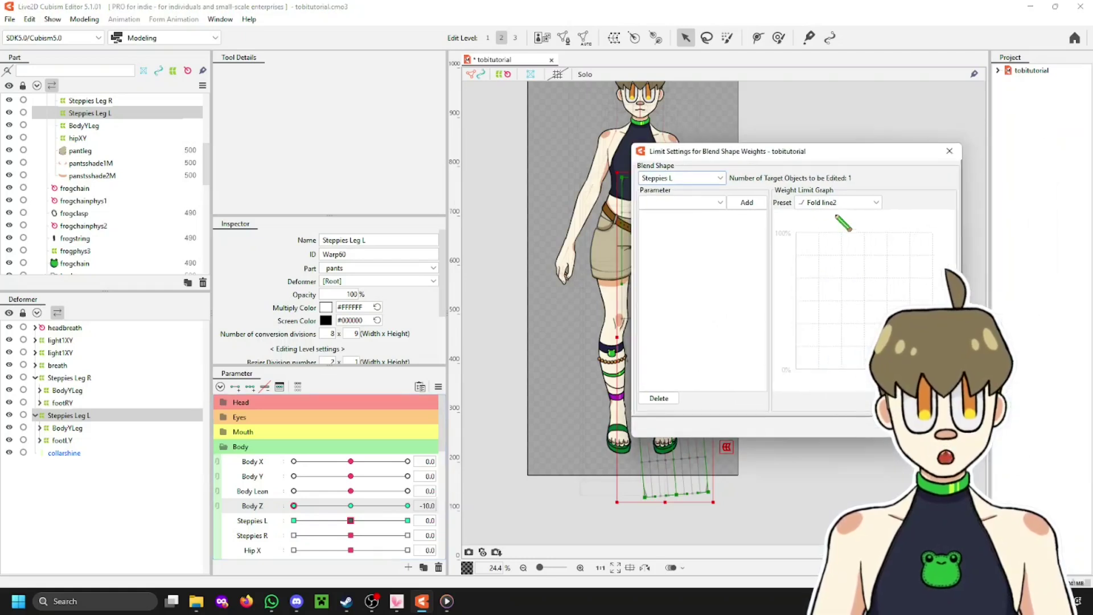
Apply the Fold line3 preset limited by Body Z and open its graph-point table
{"action": "left_click", "coordinate": [836, 205]}
{"action": "left_click", "coordinate": [826, 273]}
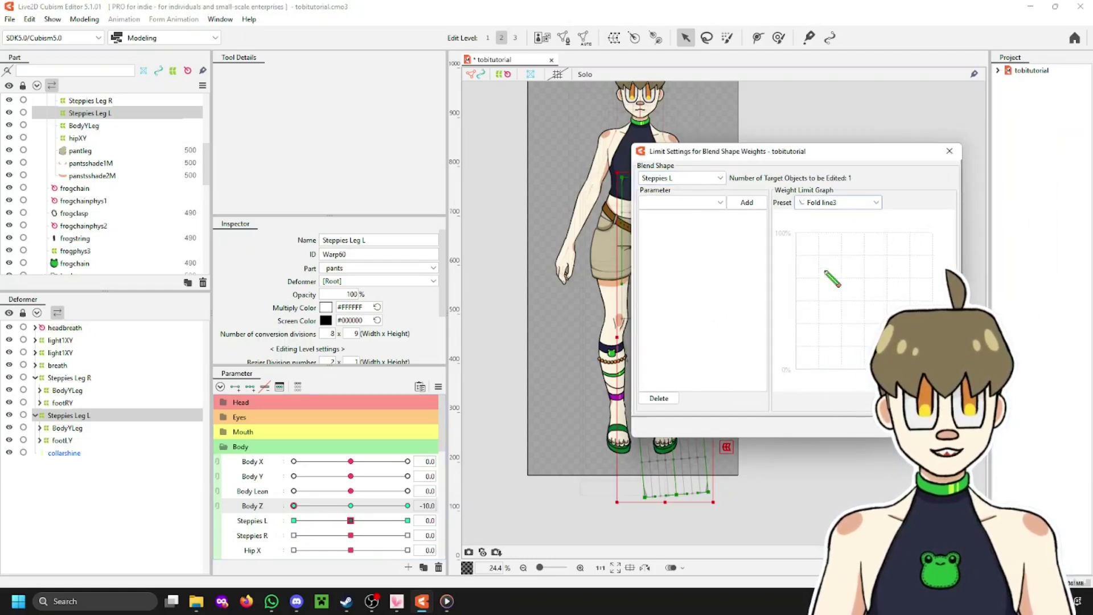
{"action": "left_click", "coordinate": [702, 200]}
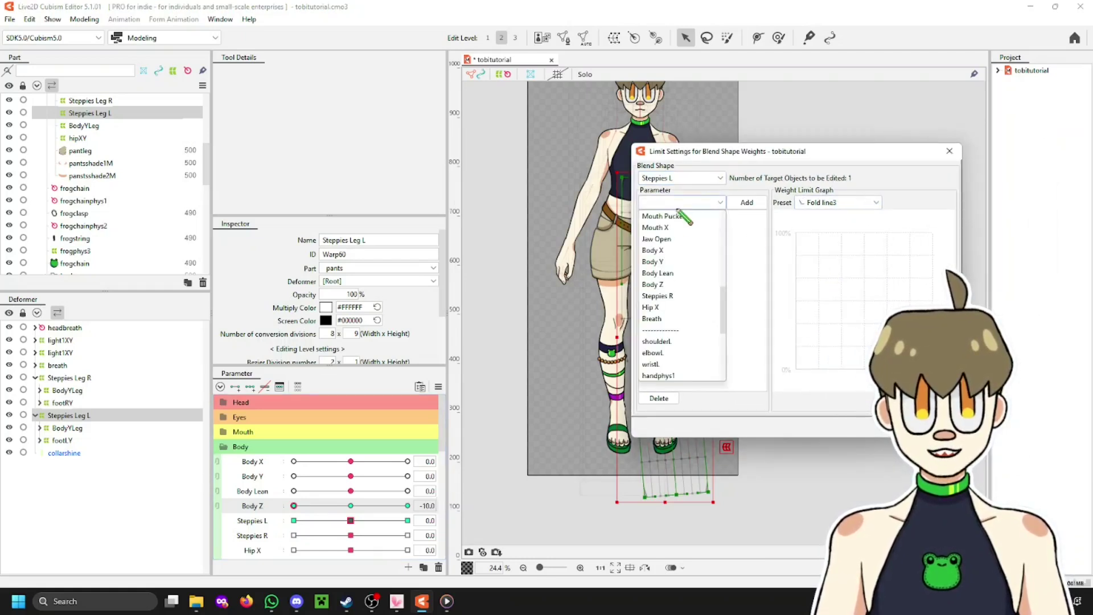
{"action": "left_click", "coordinate": [677, 284]}
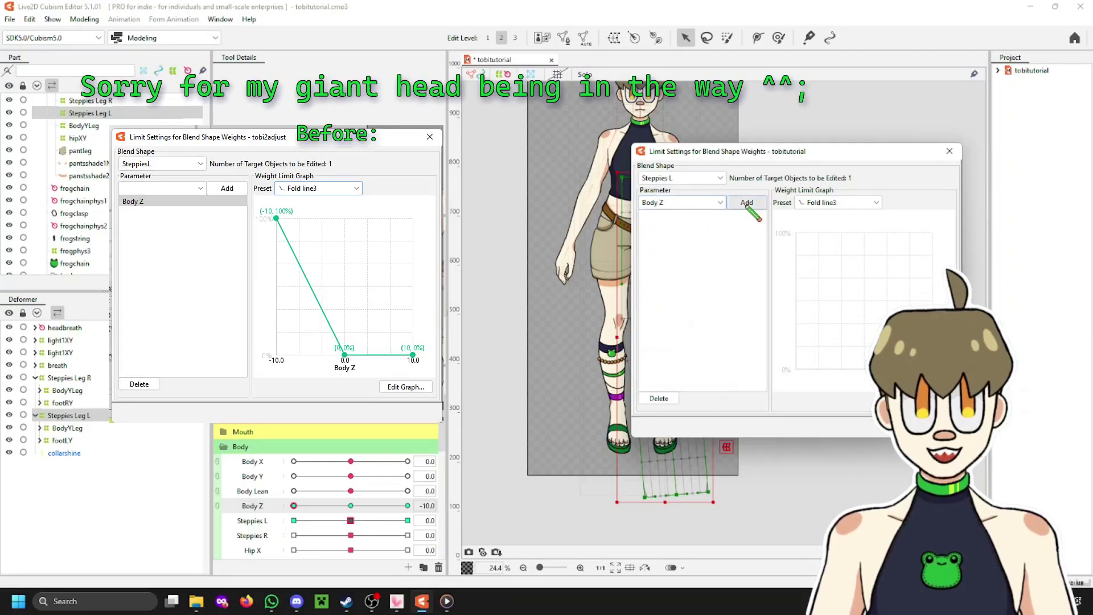
{"action": "left_click", "coordinate": [746, 203]}
{"action": "left_click_drag", "start_coordinate": [750, 163], "coordinate": [836, 152]}
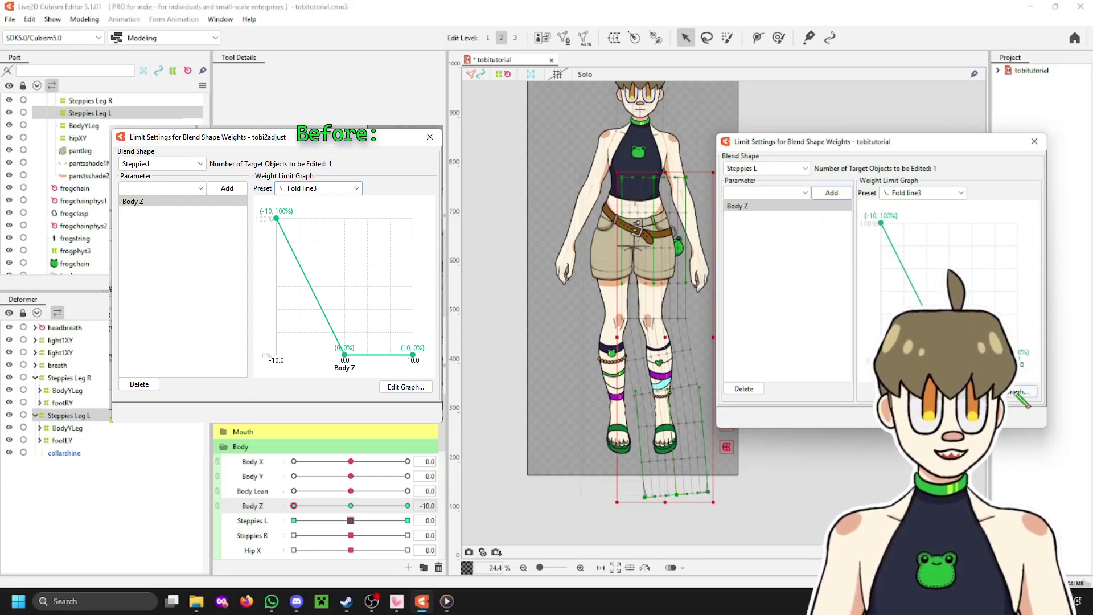
{"action": "left_click", "coordinate": [1020, 393]}
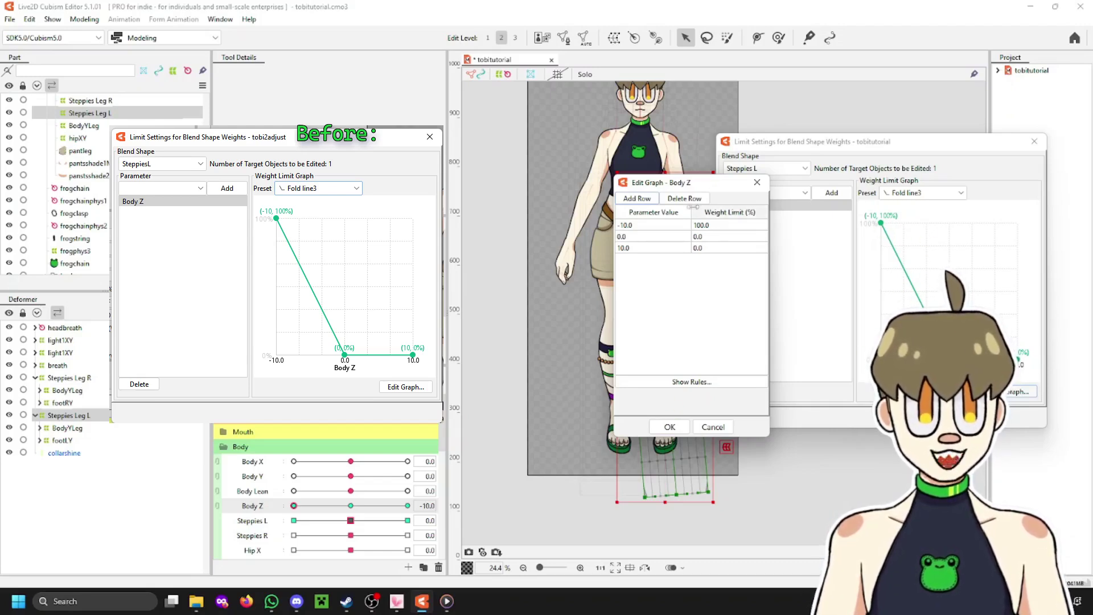
Add a graph point at Body Z -5 with weight limit 100 and apply it
{"action": "left_click", "coordinate": [636, 198]}
{"action": "double_click", "coordinate": [639, 260]}
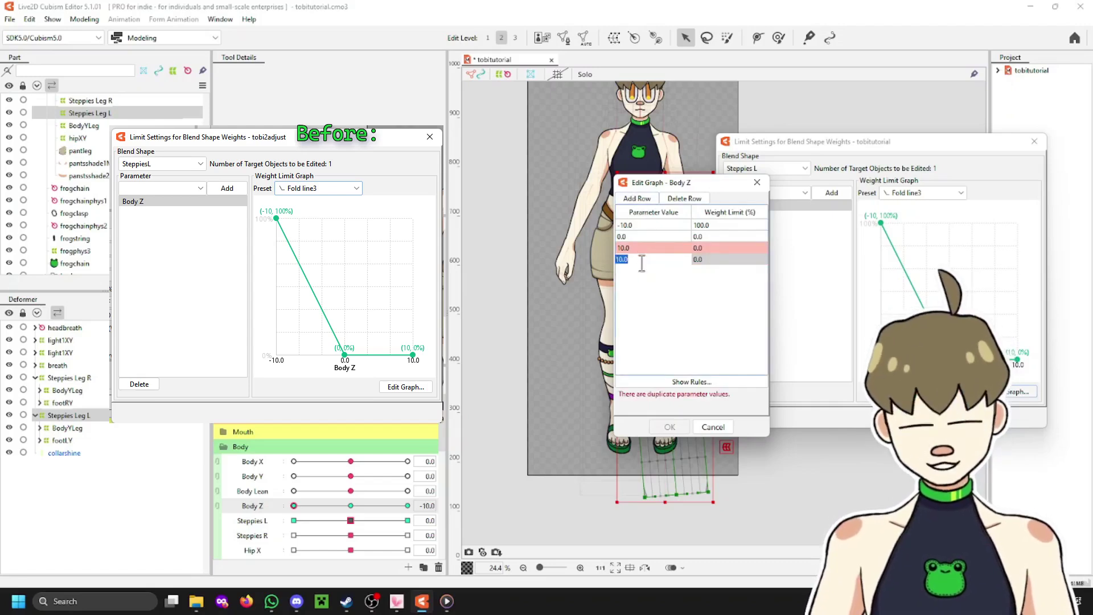
{"action": "key", "text": "Return"}
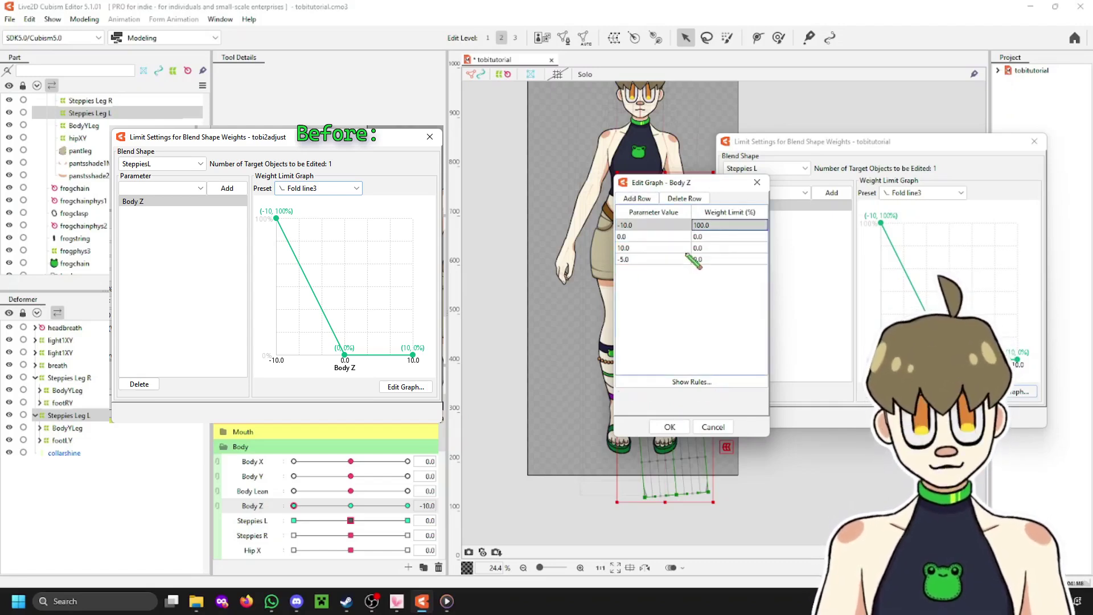
{"action": "double_click", "coordinate": [699, 260]}
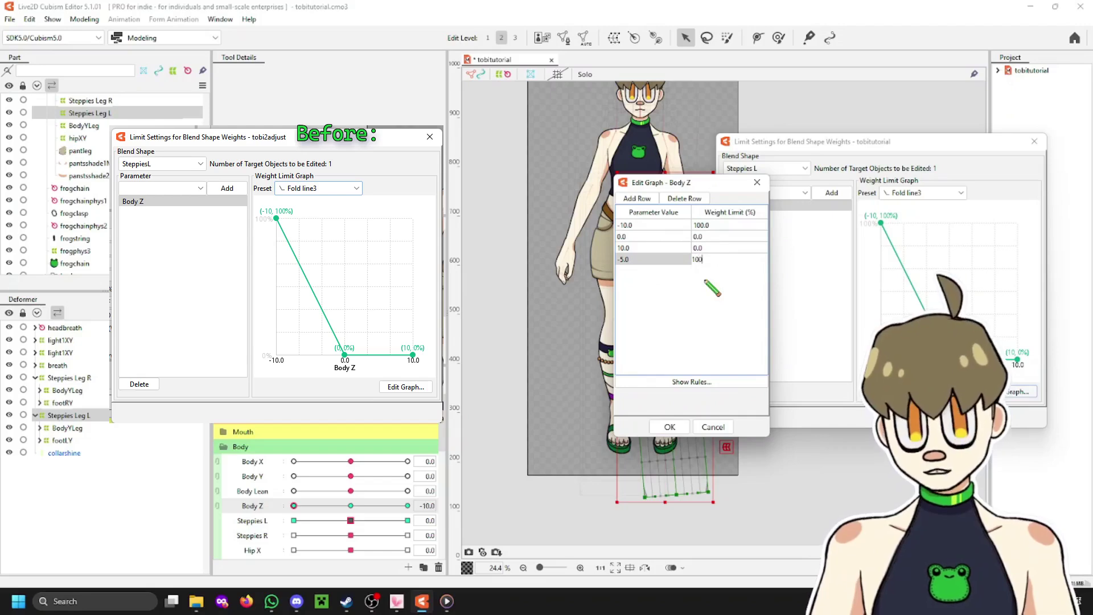
{"action": "key", "text": "Return"}
{"action": "left_click", "coordinate": [670, 426]}
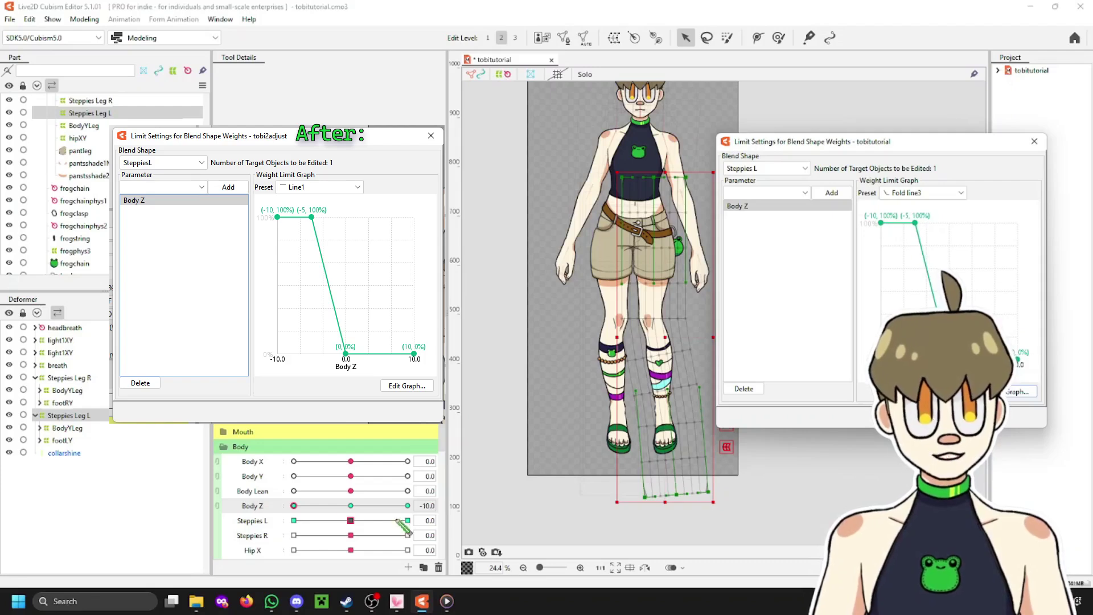
Test the left leg by sweeping Body Z from -10 to 10 and pushing Steppies L to its extremes
{"action": "left_click_drag", "start_coordinate": [361, 510], "coordinate": [268, 512]}
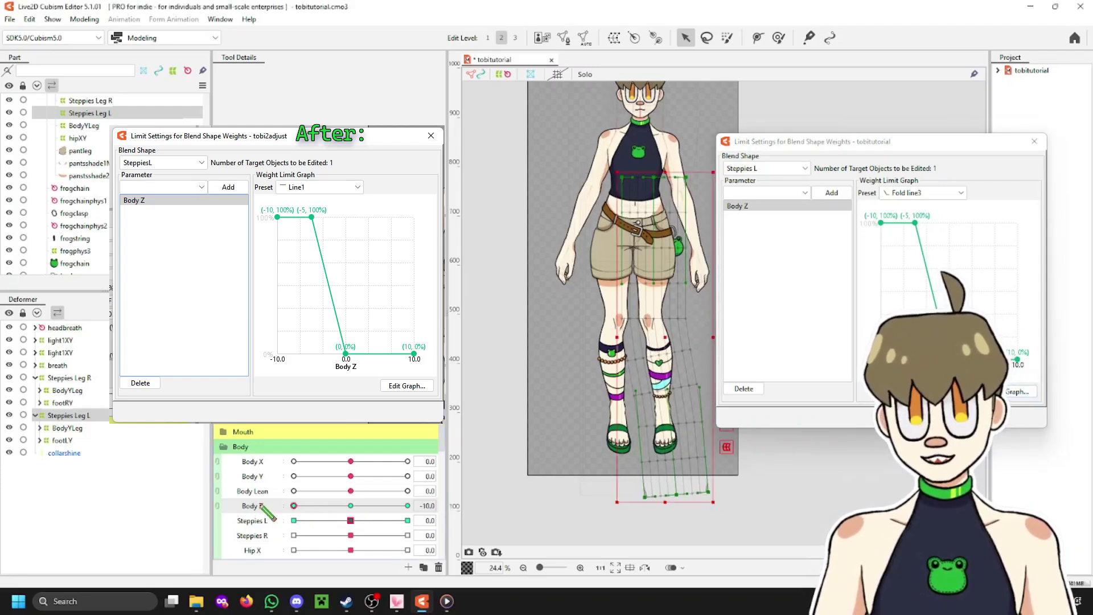
{"action": "mouse_move", "coordinate": [347, 521]}
{"action": "left_mouse_down"}
{"action": "mouse_move", "coordinate": [299, 517]}
{"action": "mouse_move", "coordinate": [346, 530]}
{"action": "left_mouse_up"}
{"action": "left_click_drag", "start_coordinate": [294, 505], "coordinate": [318, 506]}
{"action": "left_click", "coordinate": [352, 520]}
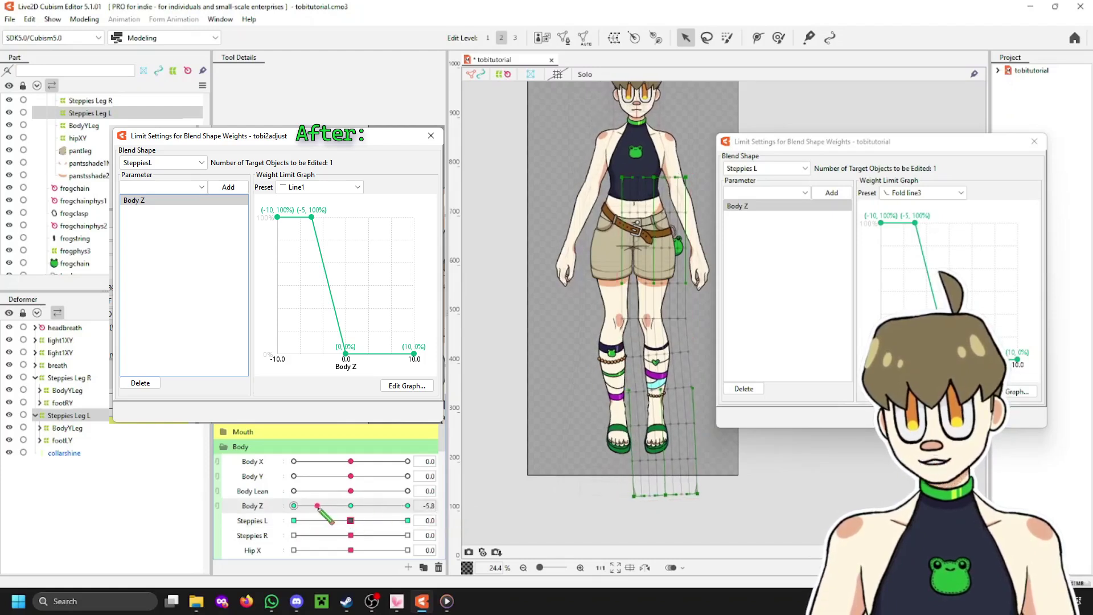
{"action": "left_click", "coordinate": [408, 520]}
{"action": "left_click", "coordinate": [294, 520]}
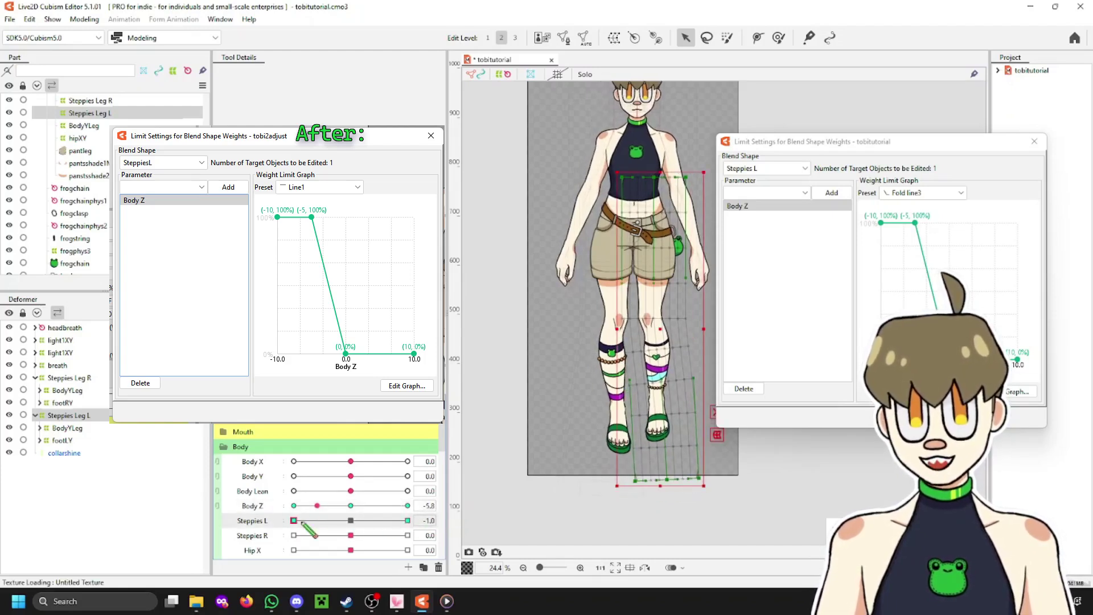
{"action": "left_click", "coordinate": [350, 520]}
Check Steppies L at -1.0 with Body Z at -2.8 and 0, then reset both to 0
{"action": "left_click", "coordinate": [334, 506]}
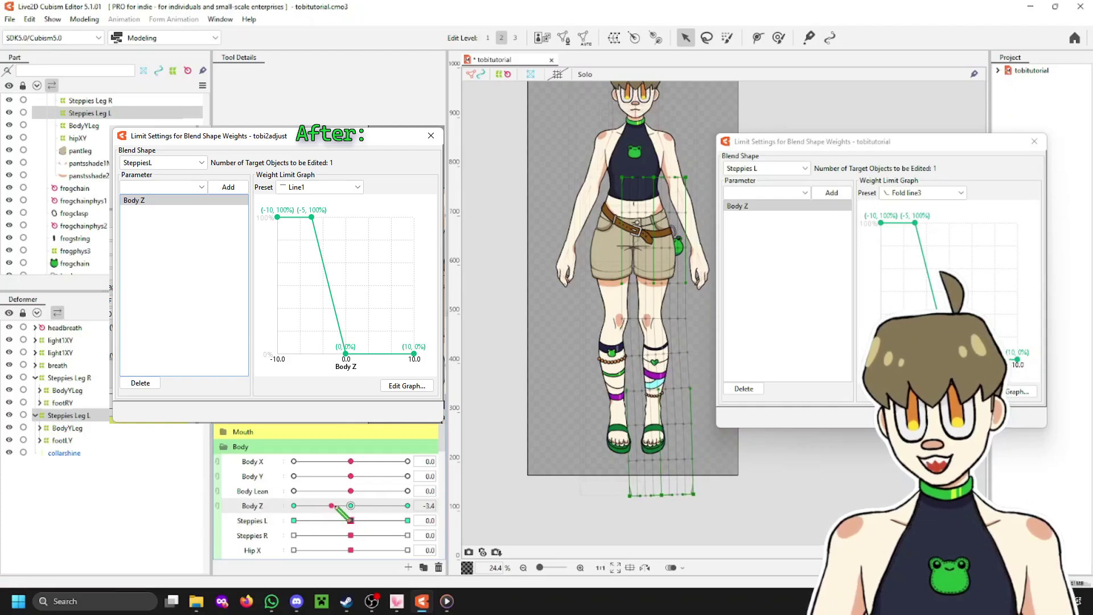
{"action": "left_click", "coordinate": [293, 520]}
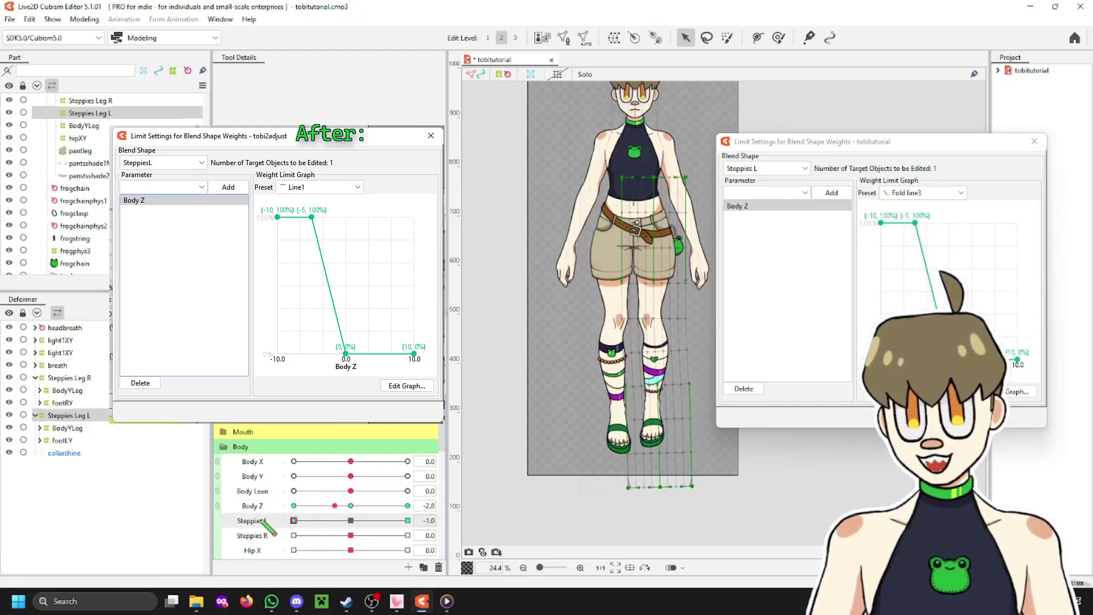
{"action": "left_click", "coordinate": [350, 506]}
{"action": "left_click", "coordinate": [294, 521]}
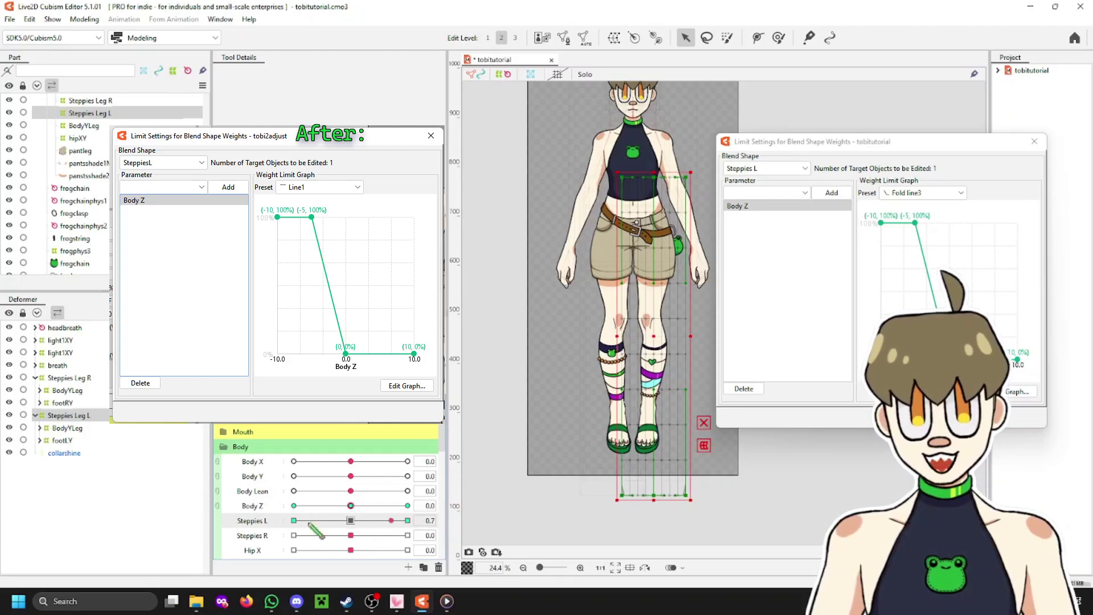
{"action": "left_click", "coordinate": [350, 520]}
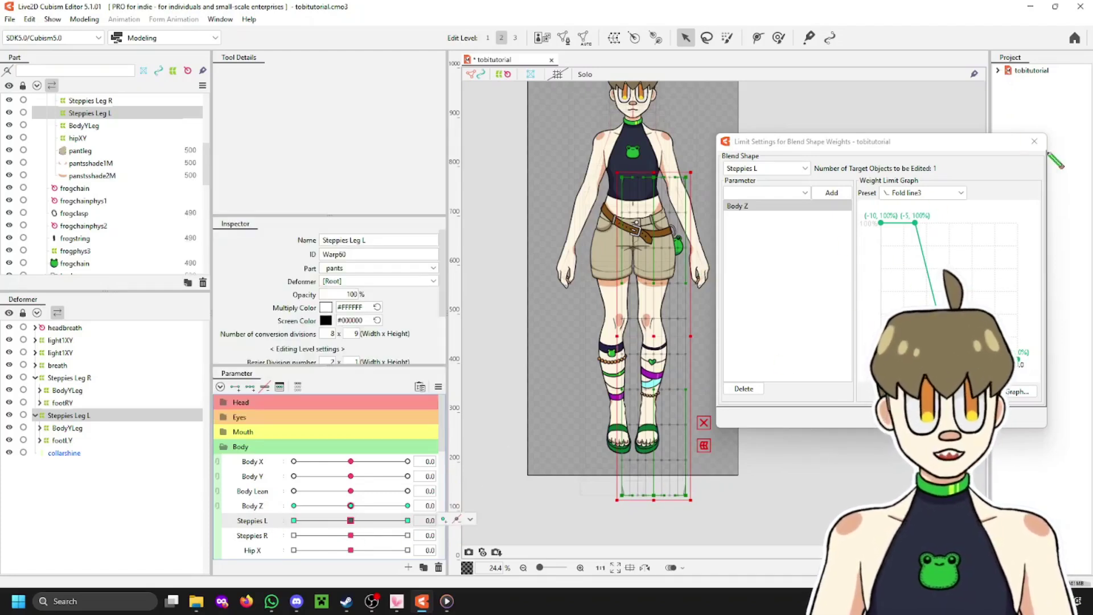
Select Steppies Leg R and open its Limit Settings for Blend Shape Weights
{"action": "left_click", "coordinate": [1034, 142]}
{"action": "left_click", "coordinate": [68, 378]}
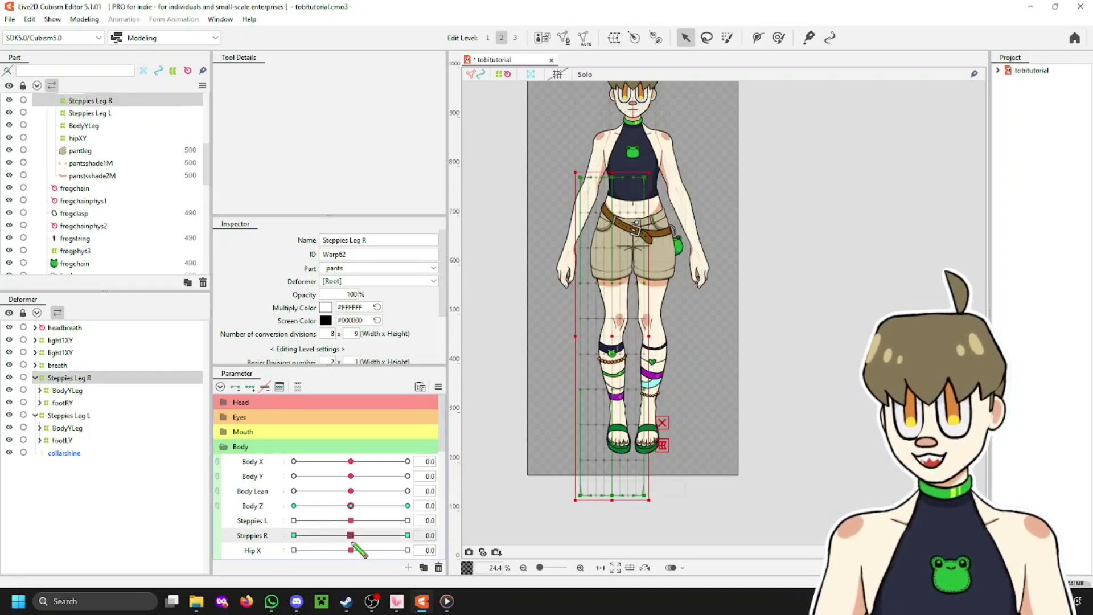
{"action": "left_click", "coordinate": [437, 387]}
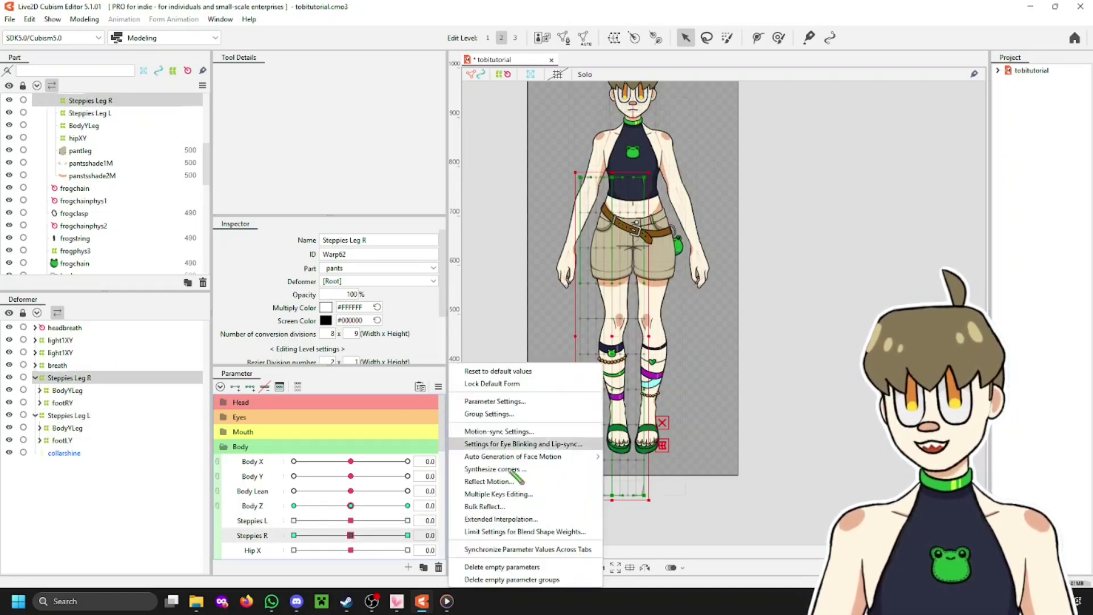
{"action": "left_click", "coordinate": [512, 533]}
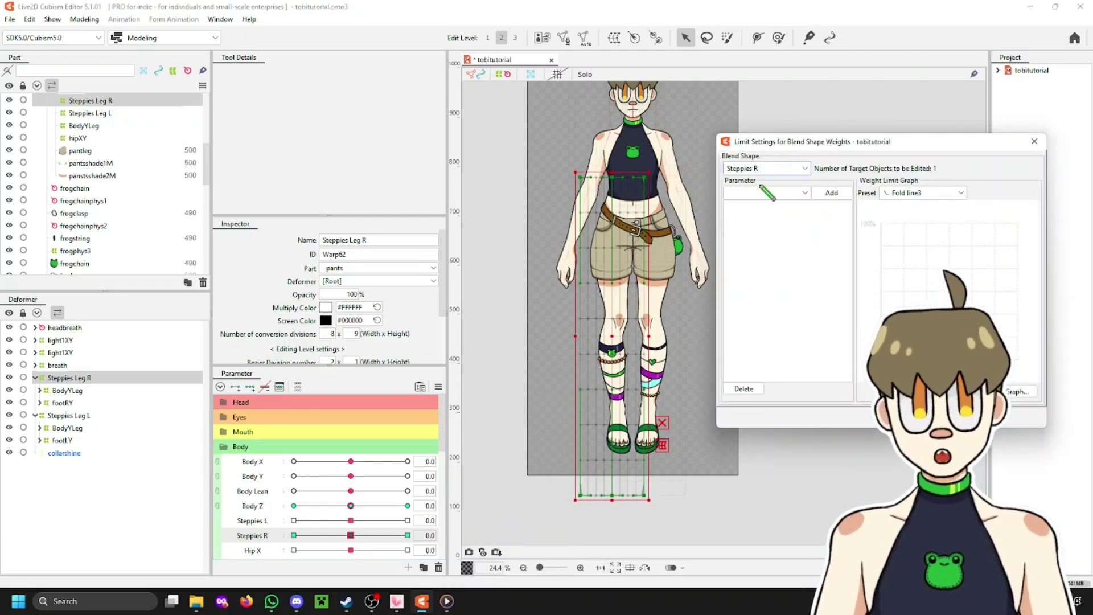
Limit Steppies R by Body Z using the rising Fold line2 preset
{"action": "left_click", "coordinate": [767, 192]}
{"action": "left_click", "coordinate": [770, 279]}
{"action": "left_click", "coordinate": [830, 194]}
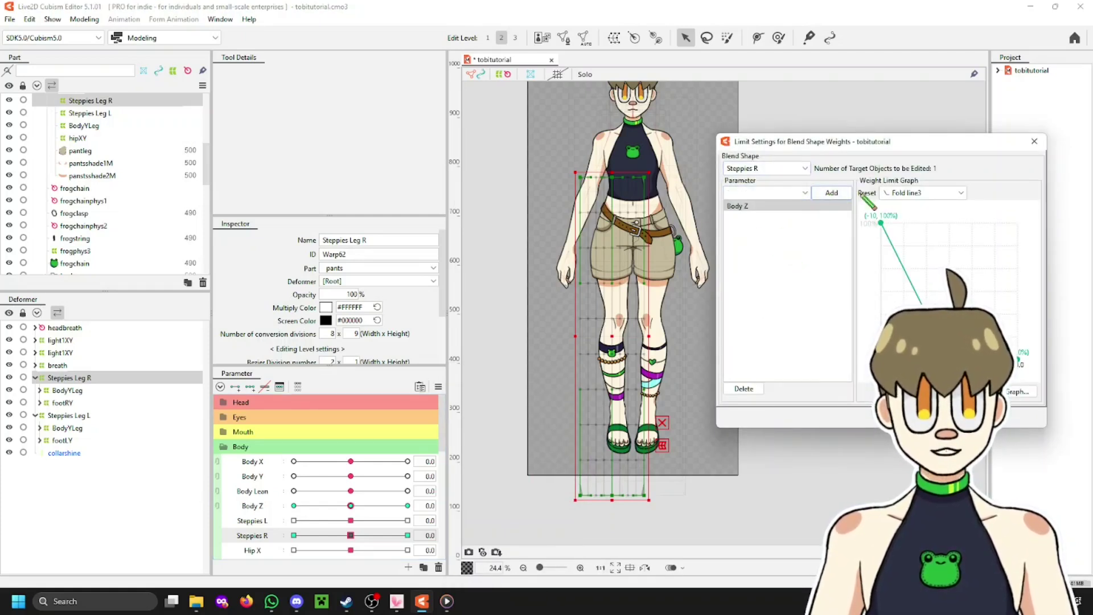
{"action": "left_click", "coordinate": [961, 193]}
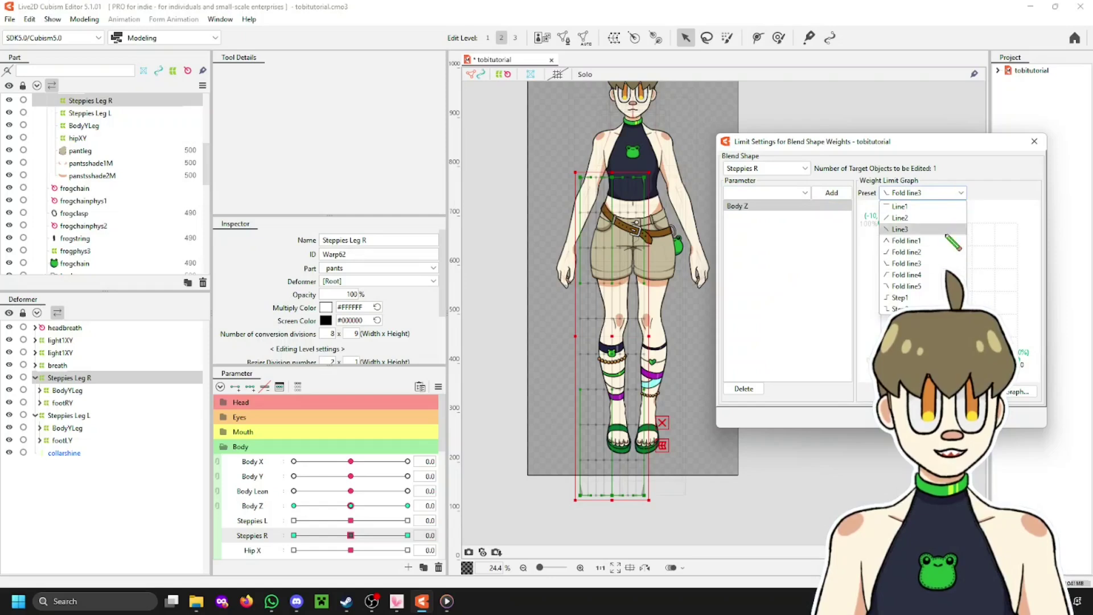
{"action": "left_click", "coordinate": [932, 253]}
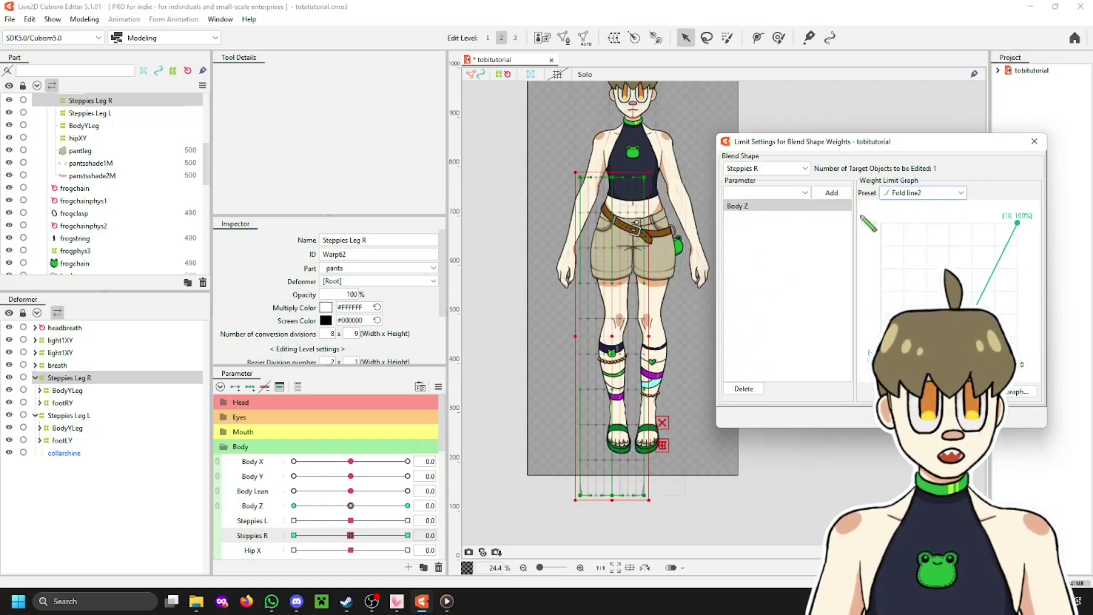
{"action": "left_click_drag", "start_coordinate": [868, 142], "coordinate": [797, 133]}
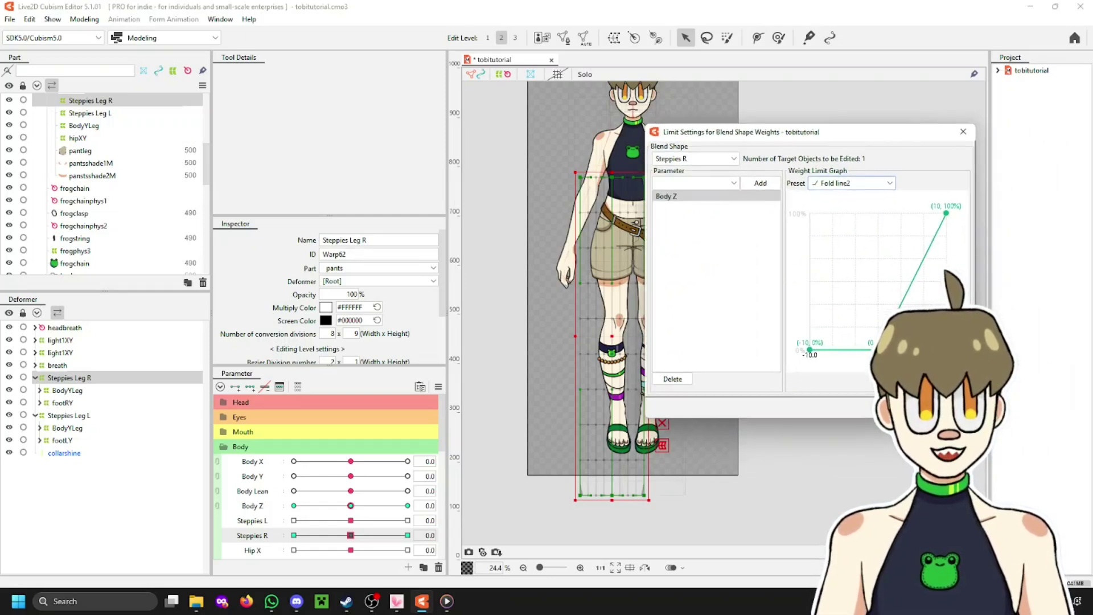
Add a graph point at Body Z 5 with weight limit 100 and apply it
{"action": "double_click", "coordinate": [809, 349]}
{"action": "left_click", "coordinate": [756, 163]}
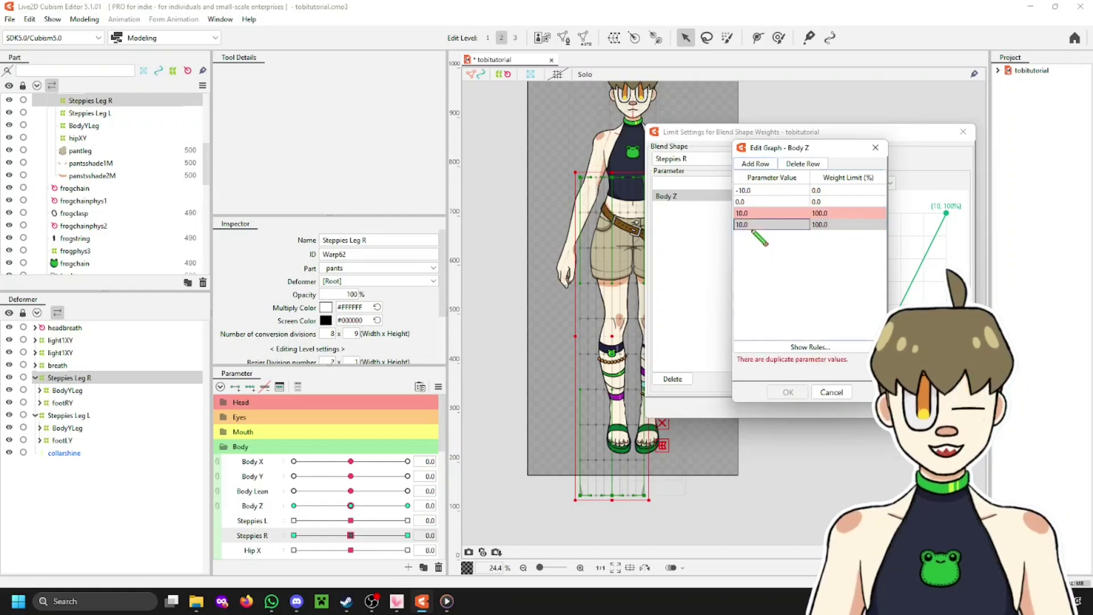
{"action": "double_click", "coordinate": [753, 227]}
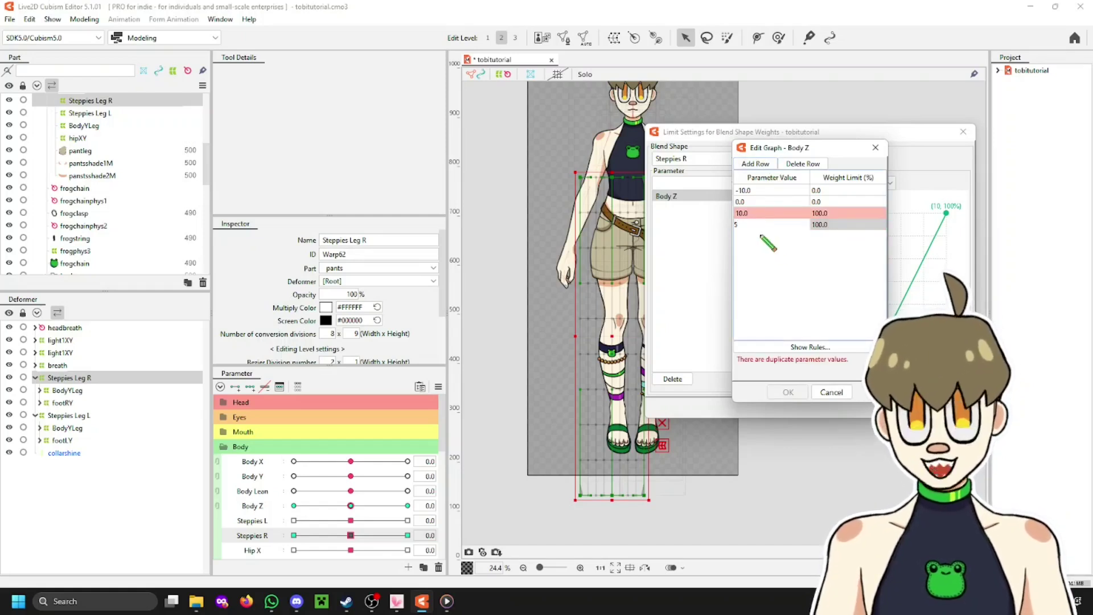
{"action": "key", "text": "Return"}
{"action": "left_click", "coordinate": [836, 225]}
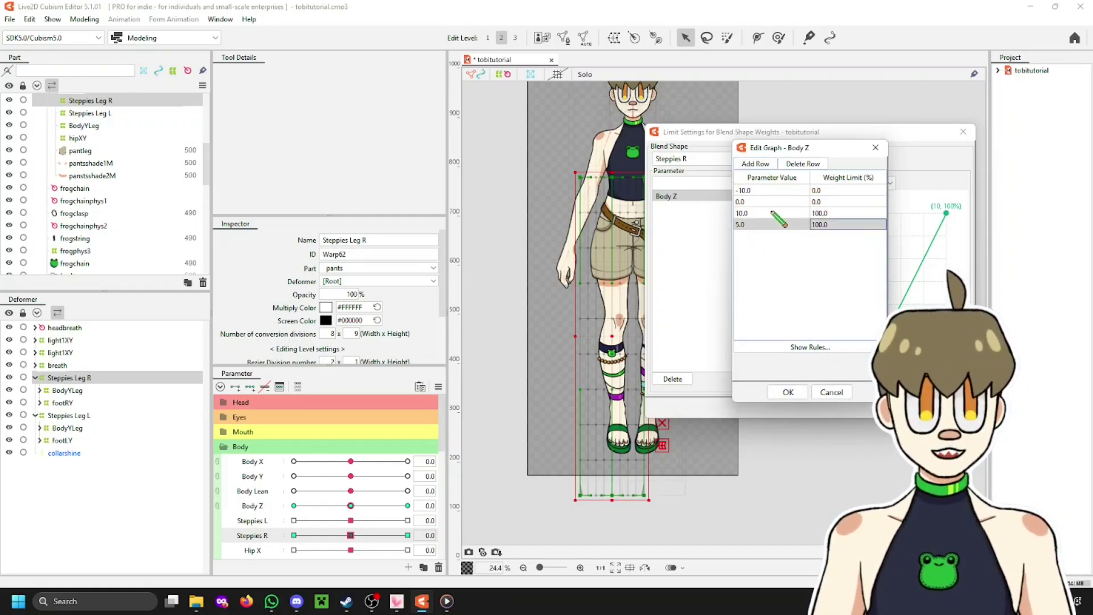
{"action": "left_click", "coordinate": [789, 393]}
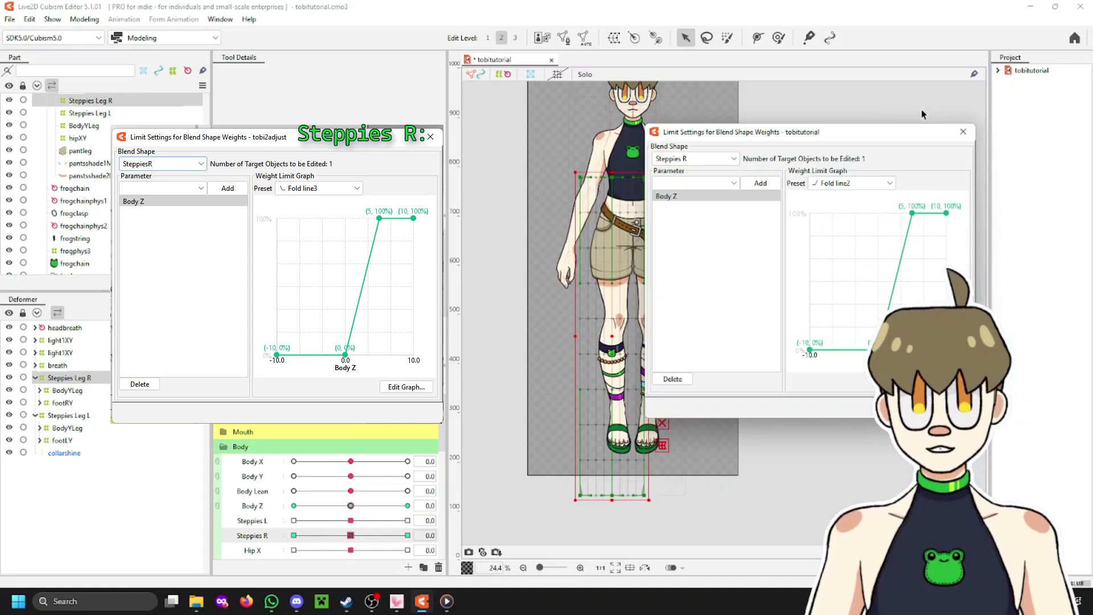
Close the Steppies R limit settings and reopen Modeling > Physics Settings
{"action": "left_click", "coordinate": [964, 132]}
{"action": "left_click", "coordinate": [85, 19]}
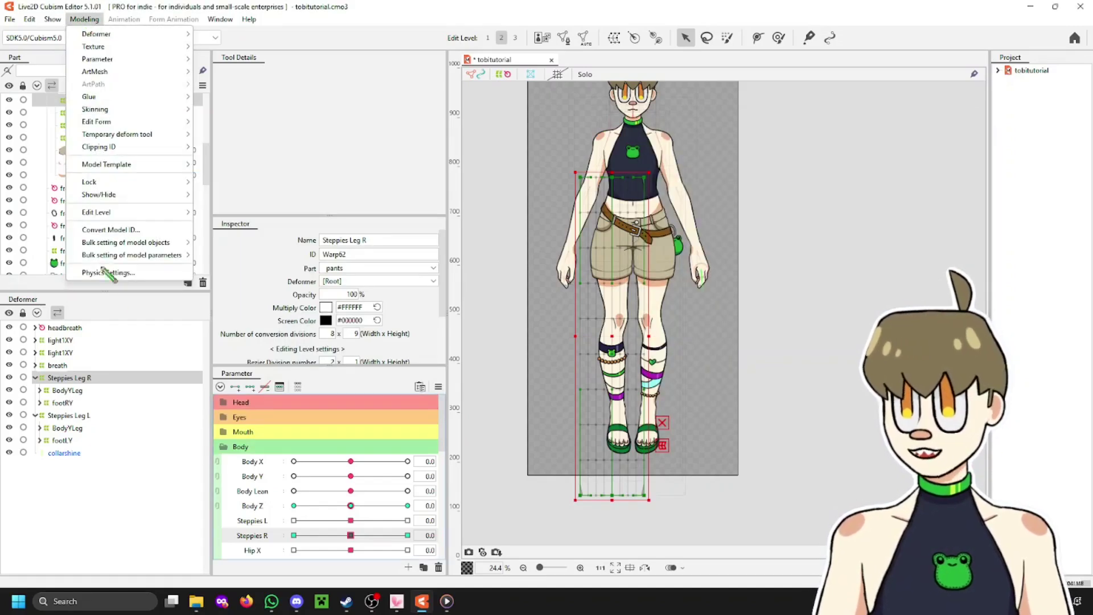
{"action": "left_click", "coordinate": [108, 273]}
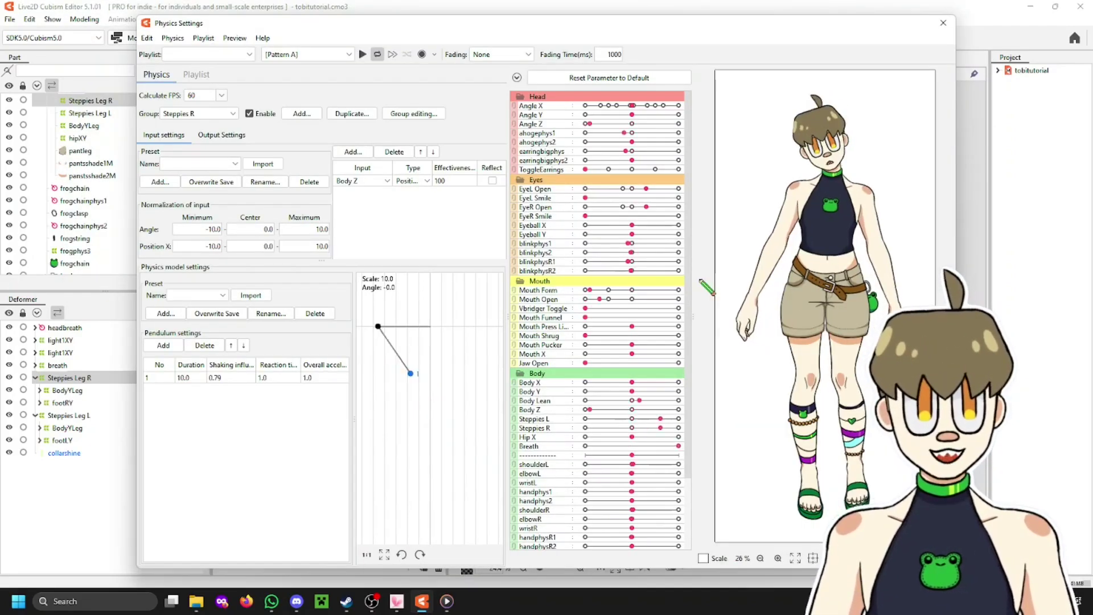